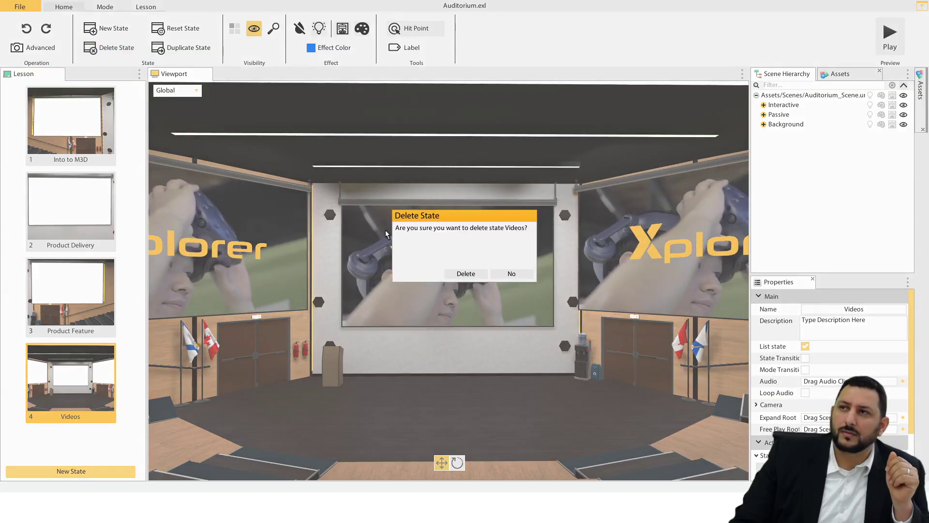
# Step: Delete the Videos, Product Feature and Product Delivery states, and reframe the remaining Into to M3D state on the auditorium's front stage
pyautogui.click(461, 271)
pyautogui.click(86, 311)
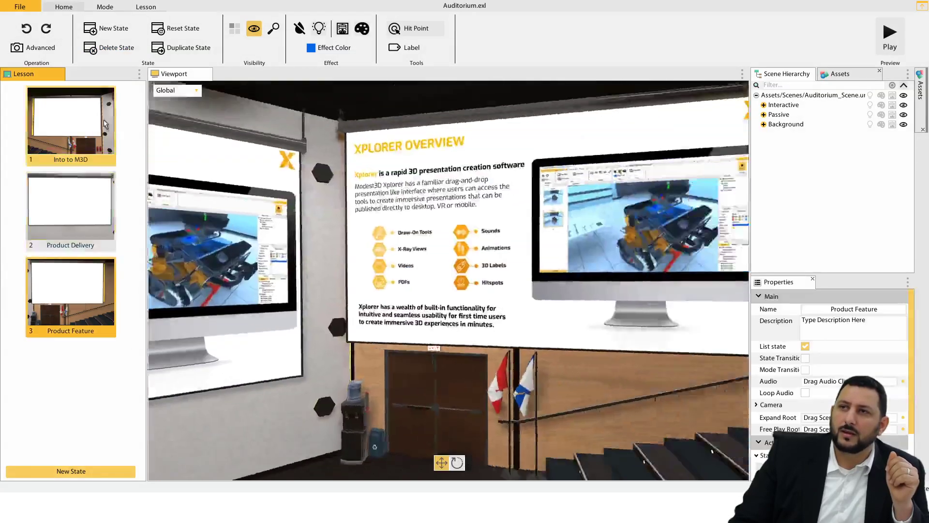
pyautogui.click(110, 47)
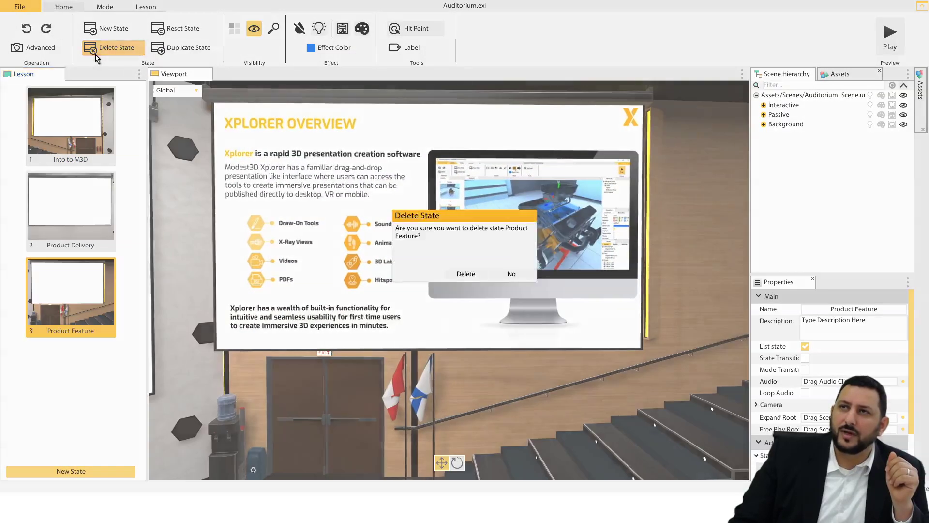
pyautogui.click(467, 274)
pyautogui.click(80, 214)
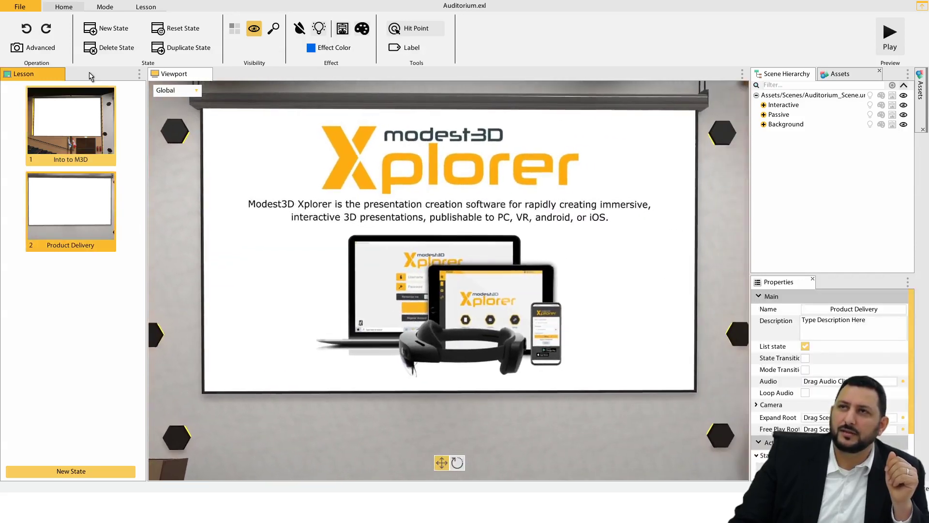
pyautogui.click(109, 47)
pyautogui.click(465, 273)
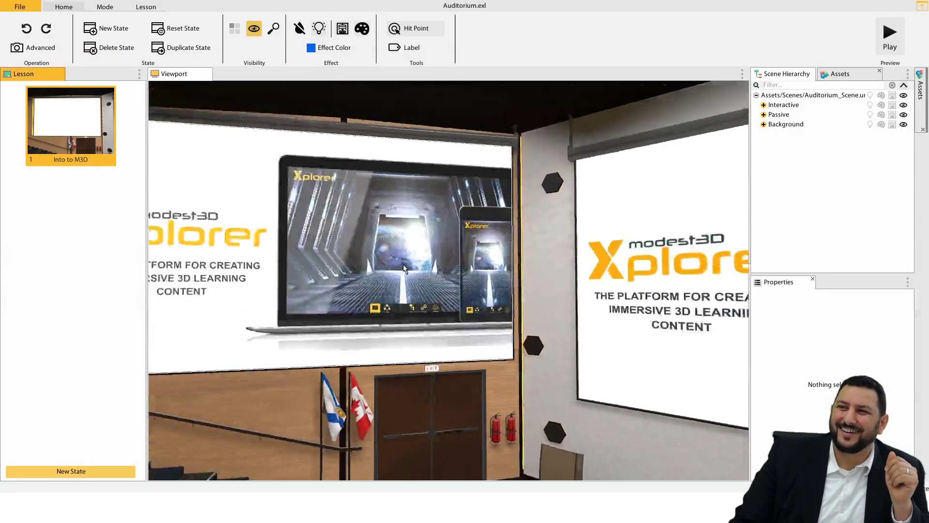
pyautogui.moveTo(325, 251); pyautogui.dragTo(518, 327)
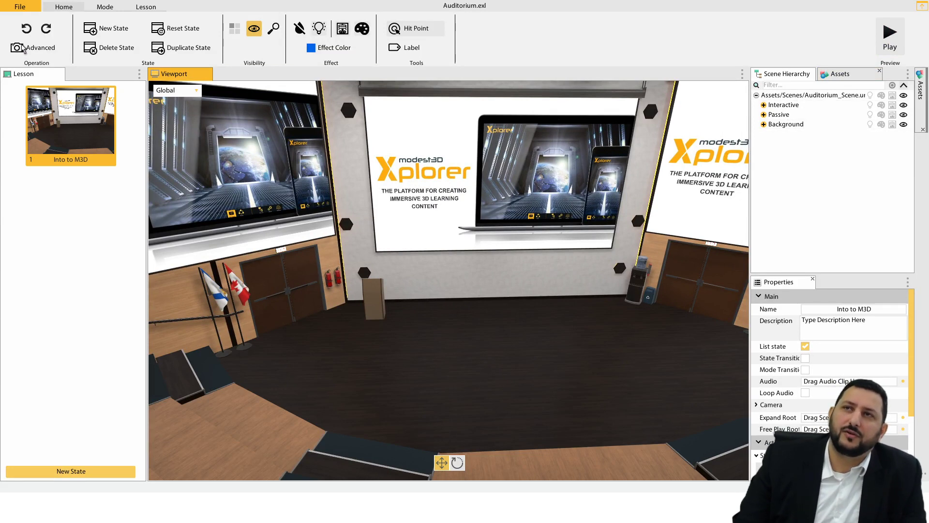
# Step: Look over the import options for assets, folders and Unity projects
pyautogui.click(21, 8)
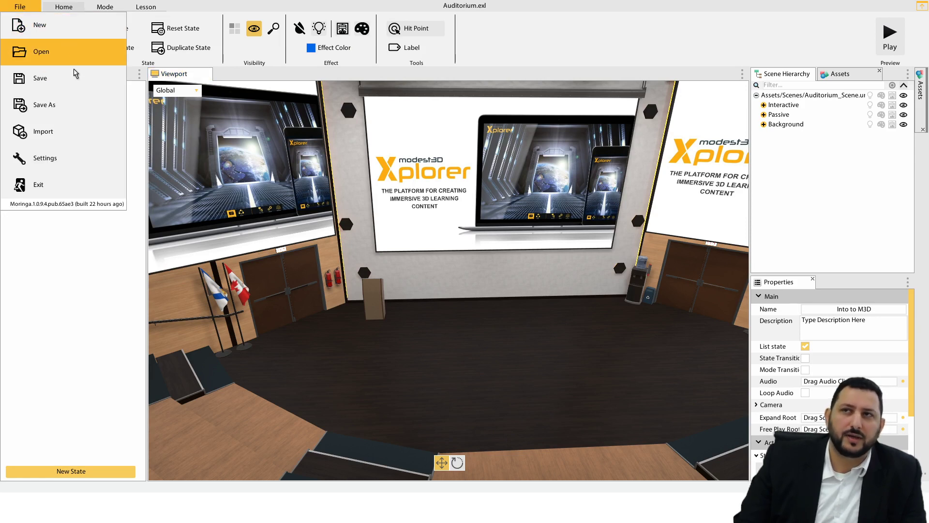
pyautogui.click(78, 133)
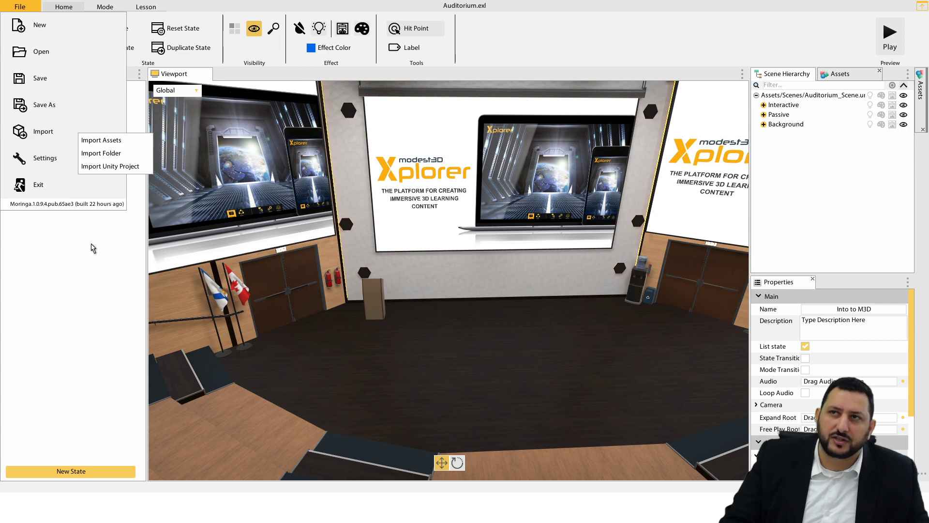
pyautogui.click(51, 155)
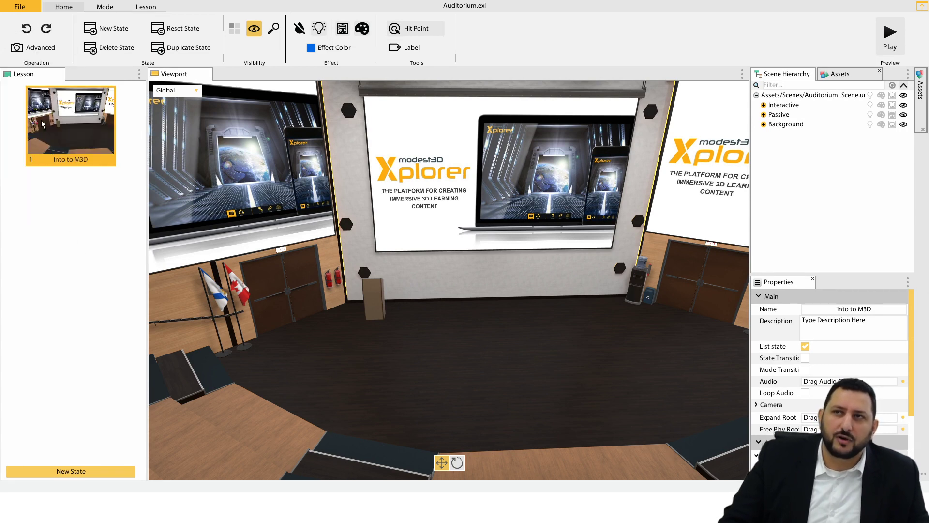
# Step: Turn Use Advanced Camera off and back on in the camera settings
pyautogui.click(22, 8)
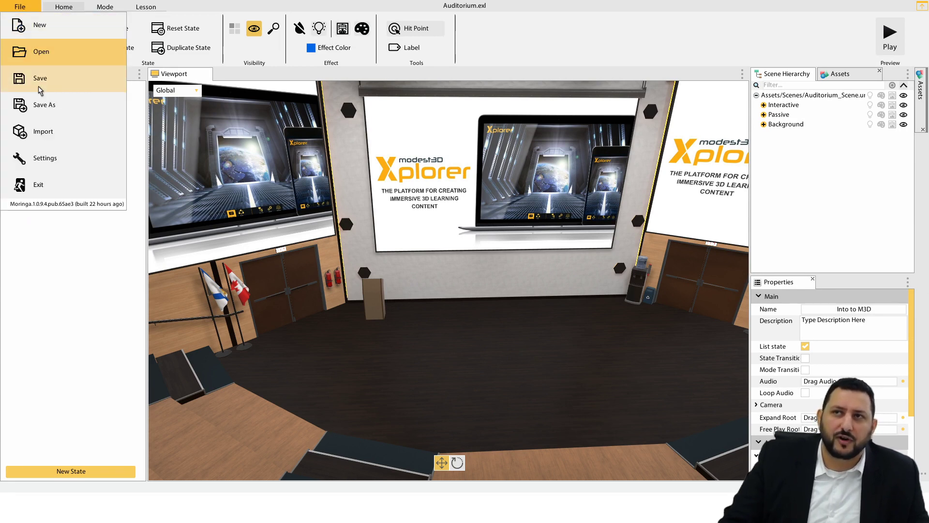
pyautogui.click(46, 155)
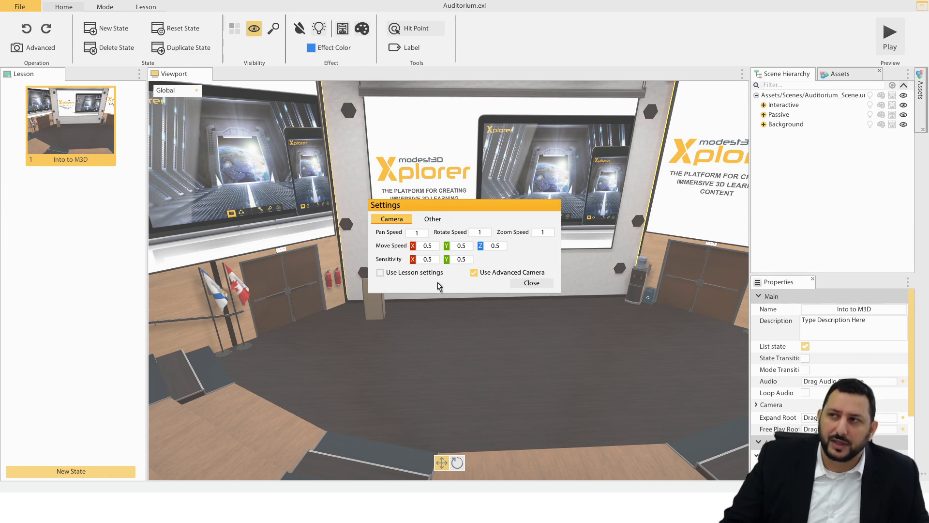
pyautogui.click(473, 273)
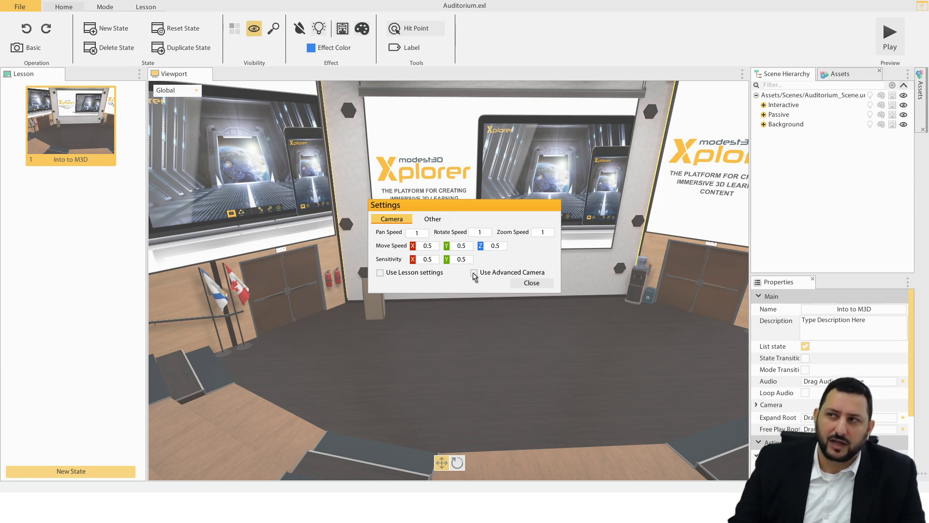
pyautogui.click(474, 273)
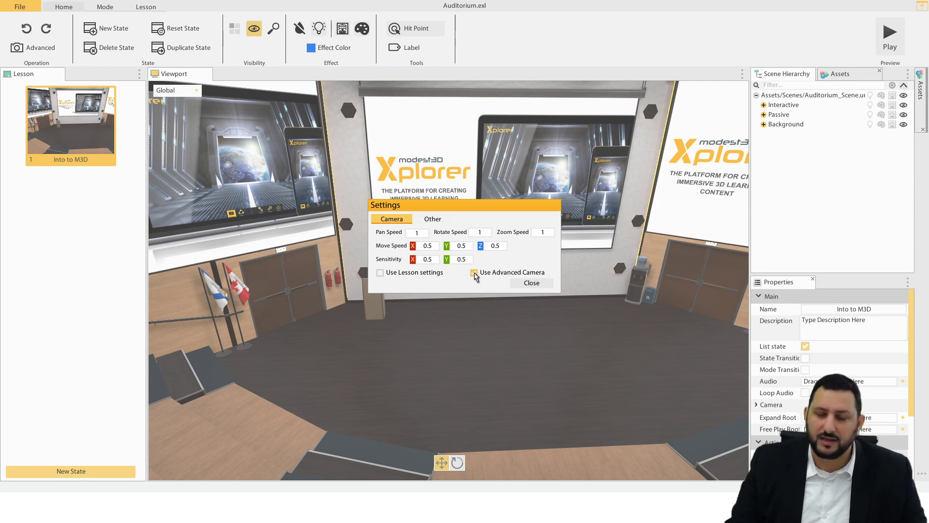
pyautogui.click(536, 284)
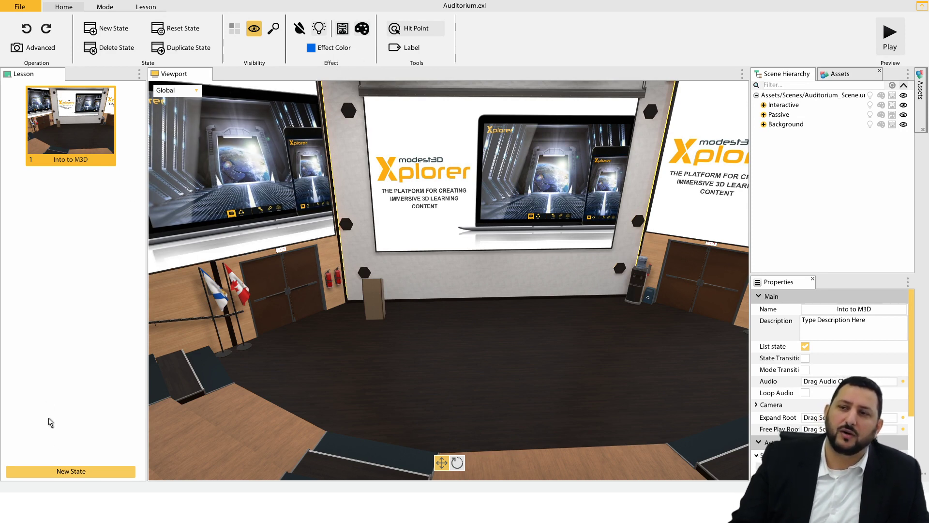
# Step: Create a new state named Testing in the lesson
pyautogui.click(71, 471)
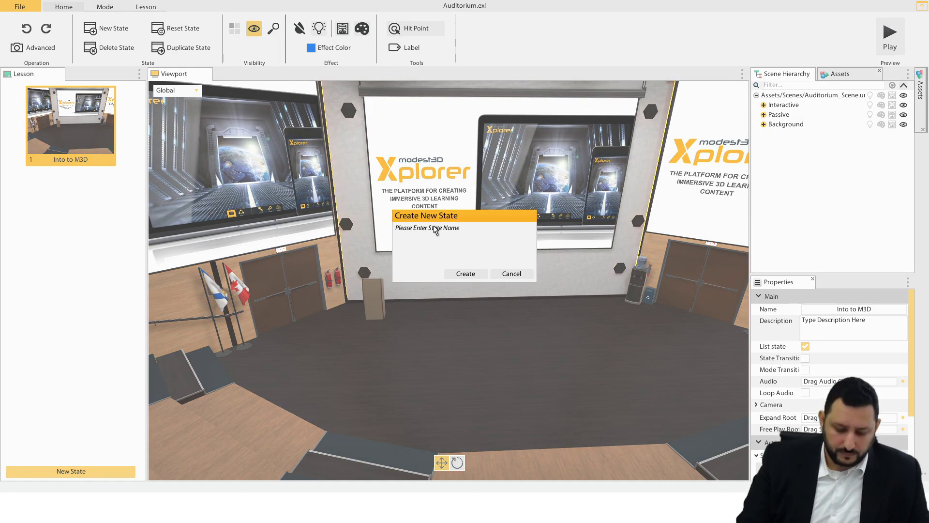
pyautogui.write('Testin')
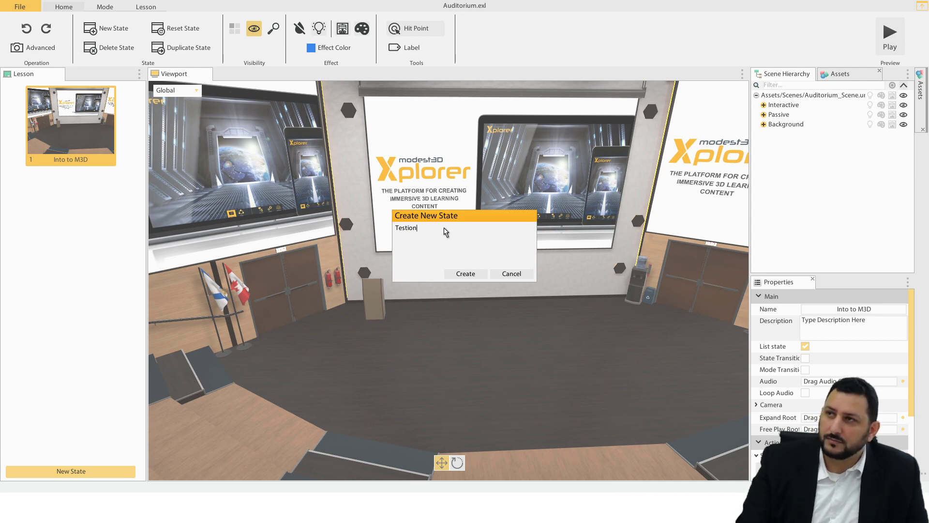
pyautogui.write('g')
pyautogui.press('Return')
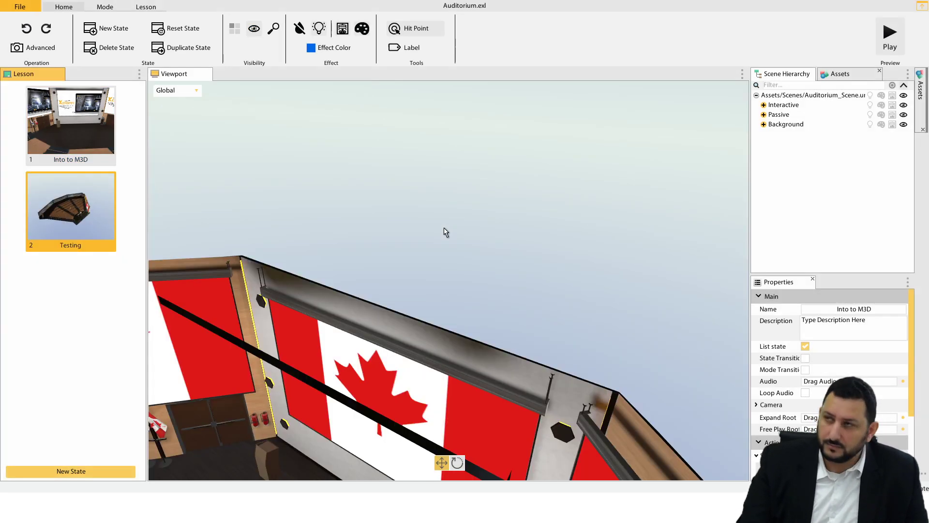
# Step: Reposition the Testing state's camera inside the auditorium so the whole engine is framed side-on before the front wall
pyautogui.scroll(4, 477, 339)
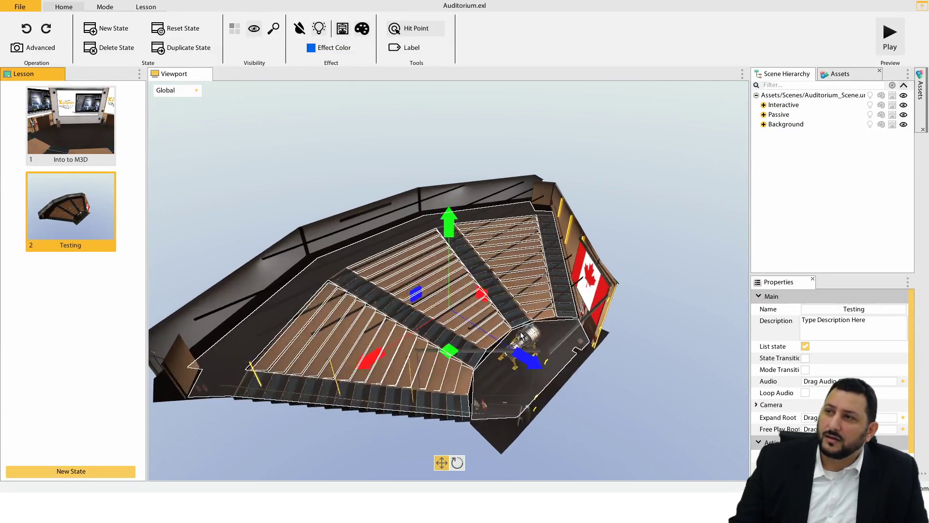
pyautogui.moveTo(477, 338); pyautogui.dragTo(454, 332, button='right')
pyautogui.scroll(5, 454, 334)
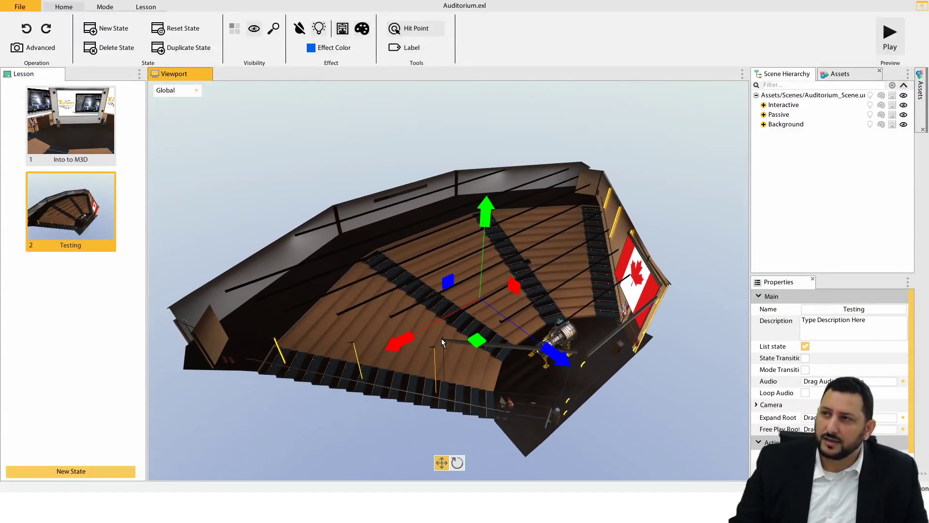
pyautogui.moveTo(437, 362); pyautogui.dragTo(927, 279, button='right')
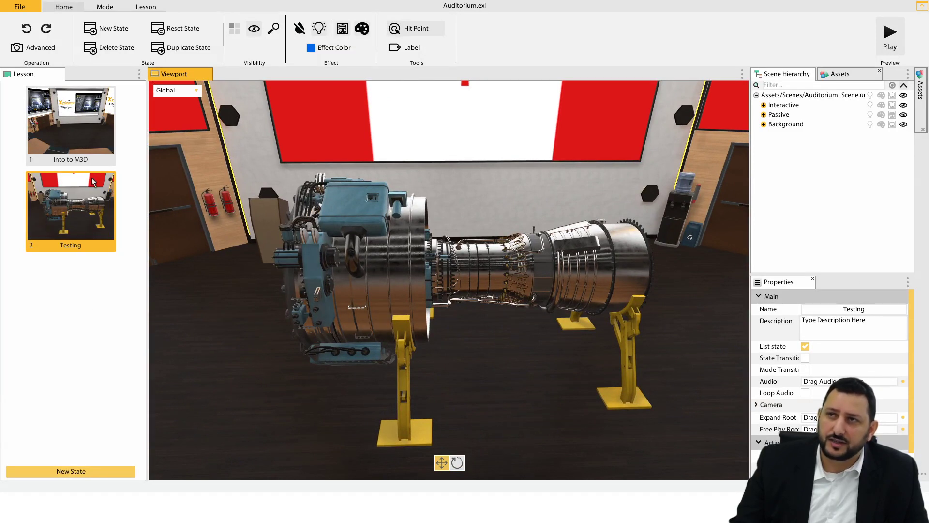
# Step: Duplicate the Testing state under the name slide2
pyautogui.click(95, 199)
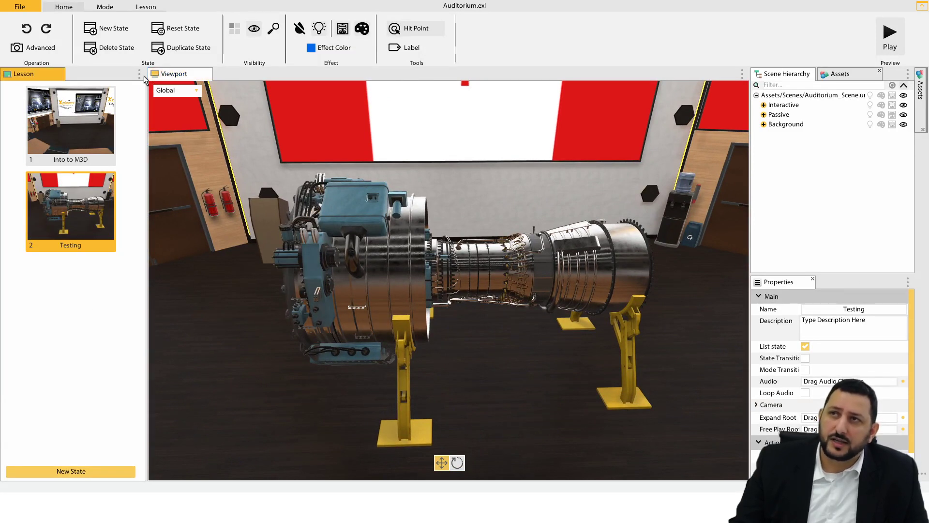
pyautogui.click(183, 47)
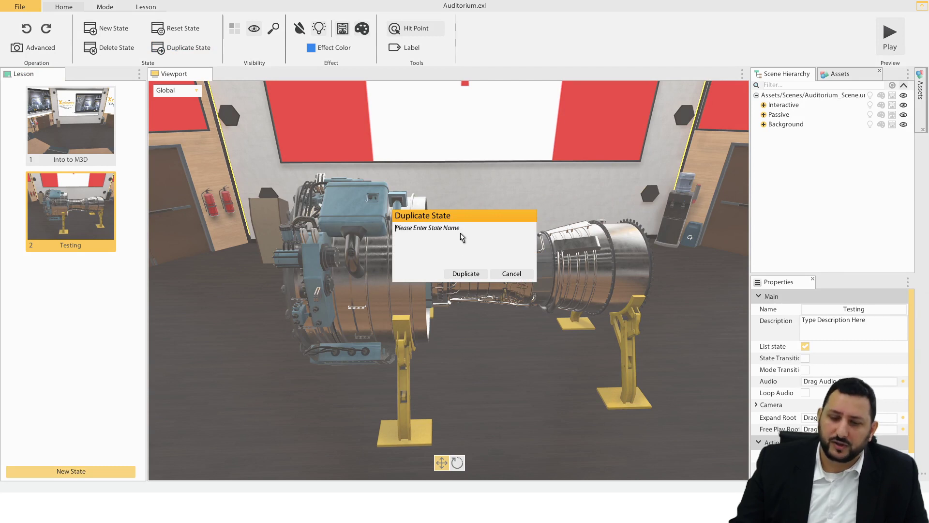
pyautogui.write('s')
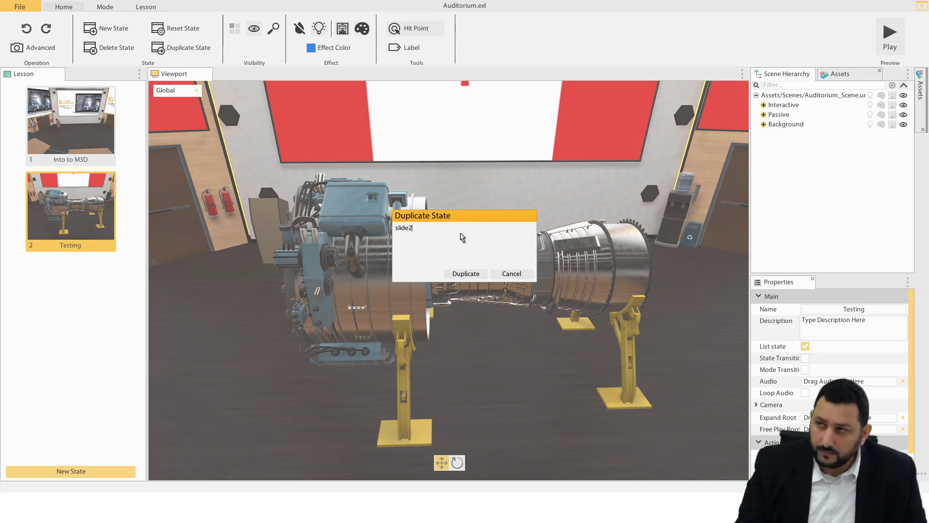
pyautogui.write('lide2')
pyautogui.press('Return')
# Step: In slide2, move the Fan & Compressor Shell off the front of the engine along X, to a local X position of about 2.43
pyautogui.click(106, 219)
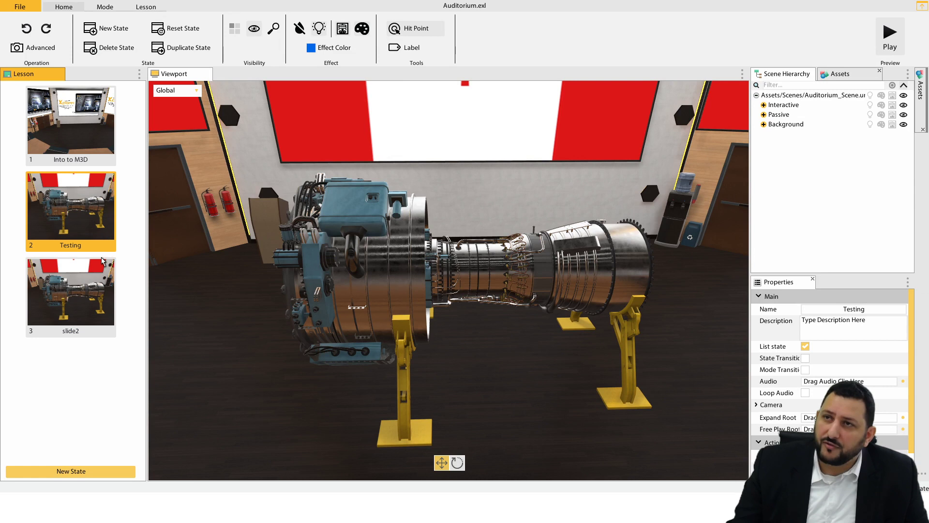
pyautogui.click(101, 264)
pyautogui.click(368, 274)
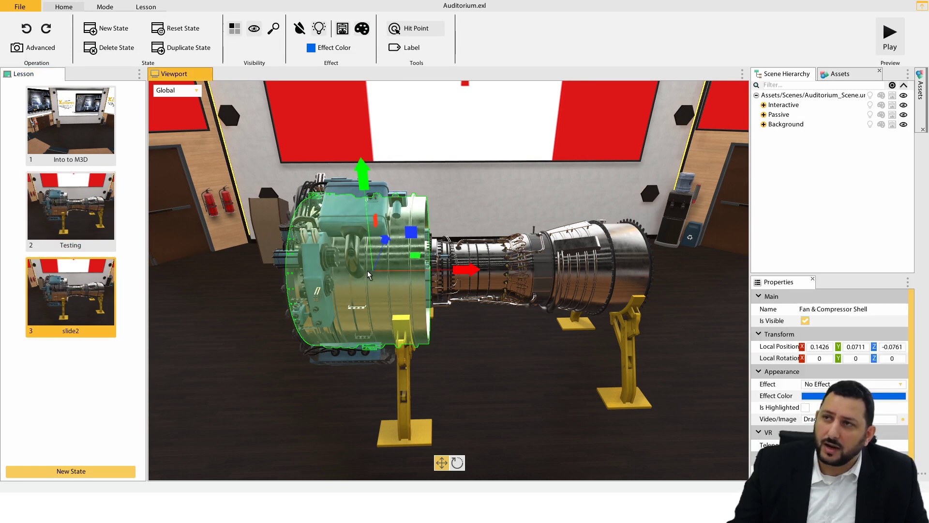
pyautogui.moveTo(468, 270); pyautogui.dragTo(284, 276)
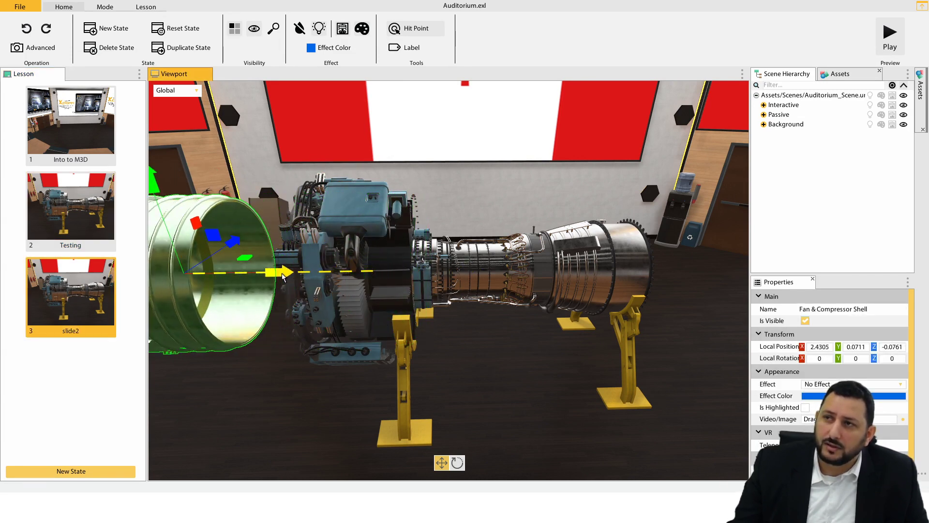
# Step: Switch back and forth between the Testing and slide2 states to preview the shell's movement
pyautogui.click(96, 224)
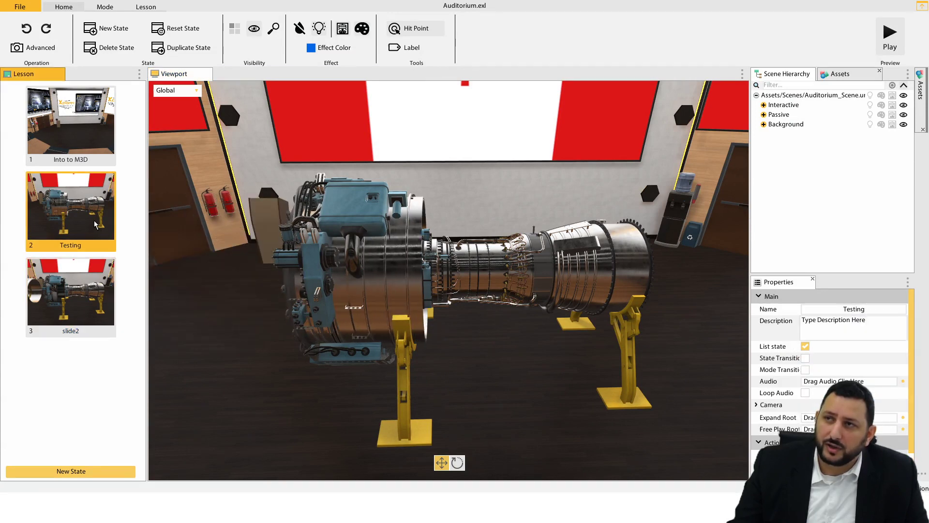
pyautogui.click(99, 281)
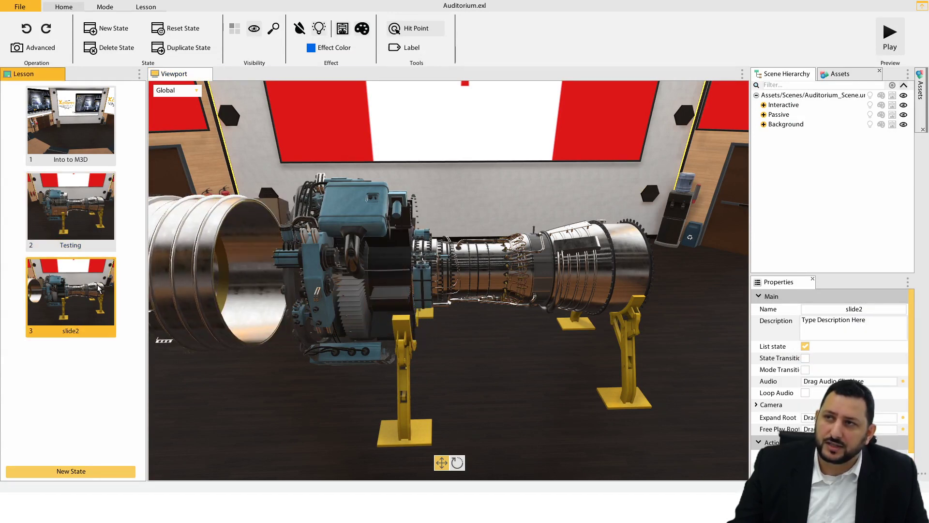
pyautogui.click(76, 231)
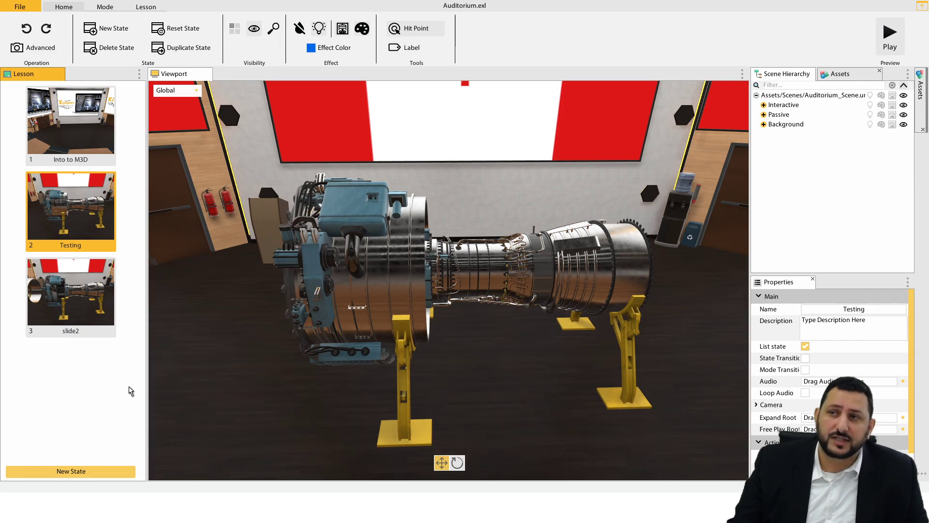
pyautogui.click(73, 293)
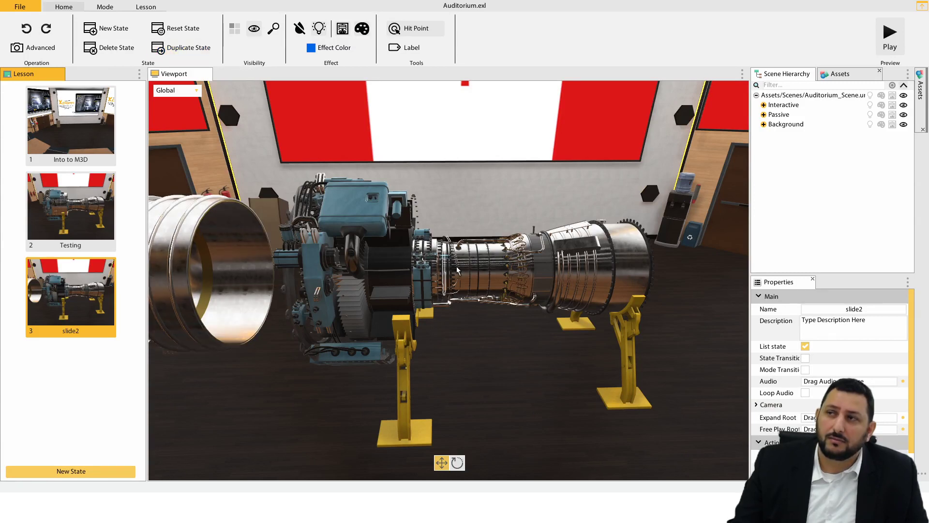
# Step: Apply the see-through x-ray effect to the Nozzle Internal Shell in slide2, and preview the transition from the Testing state
pyautogui.click(627, 262)
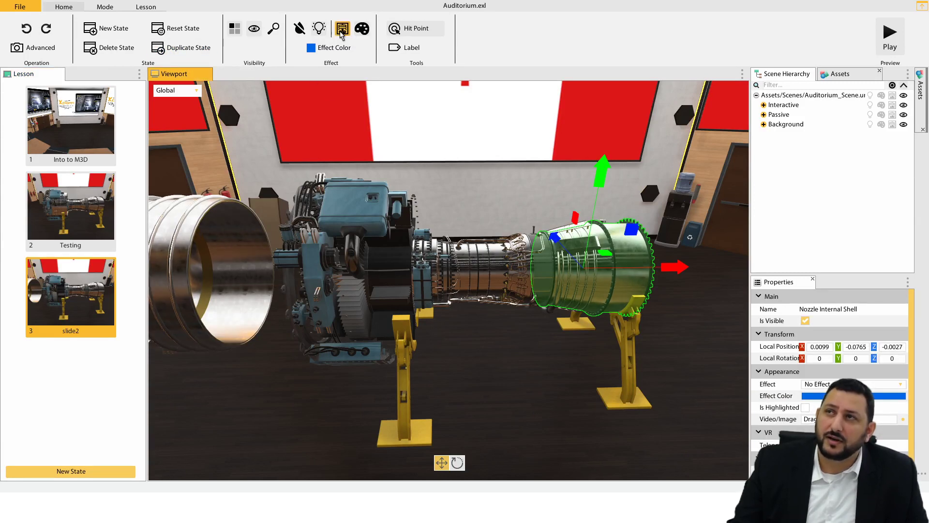
pyautogui.click(343, 29)
pyautogui.click(57, 200)
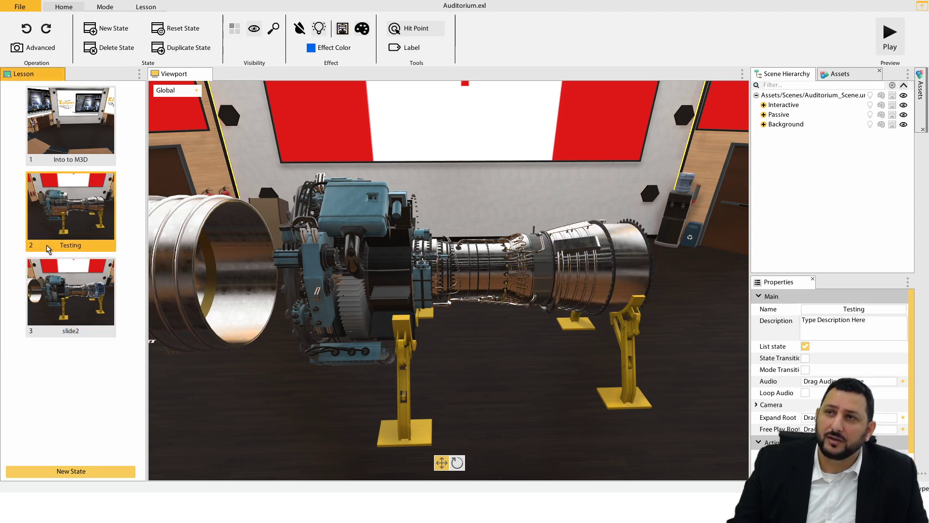
pyautogui.click(73, 286)
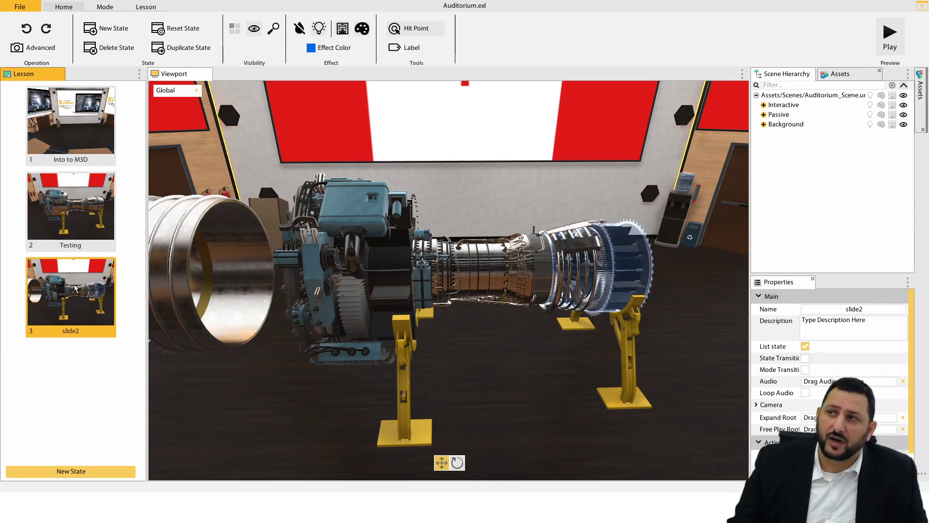
# Step: Add a label to the High pressure compression shell in slide2 and raise it above the engine to a Y position of about 2.3
pyautogui.click(469, 263)
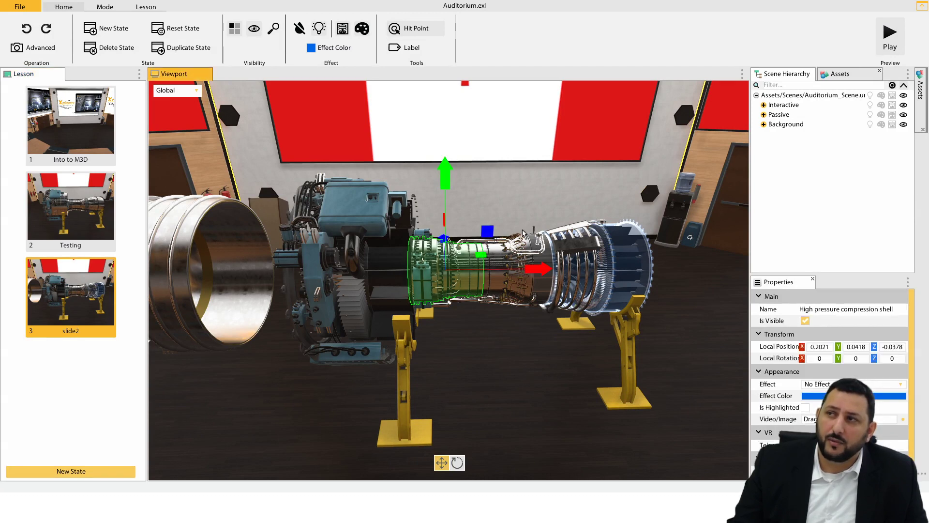
pyautogui.click(411, 47)
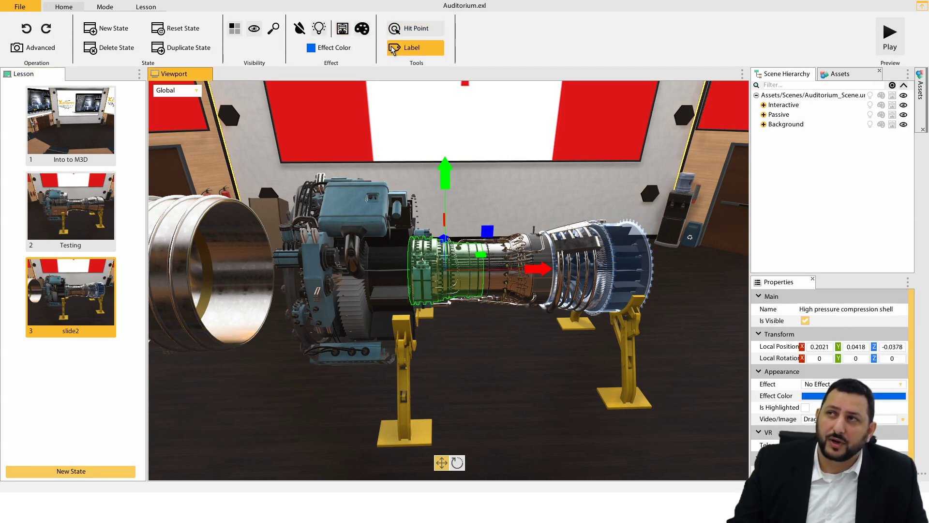
pyautogui.click(475, 213)
pyautogui.moveTo(445, 180); pyautogui.dragTo(446, 104)
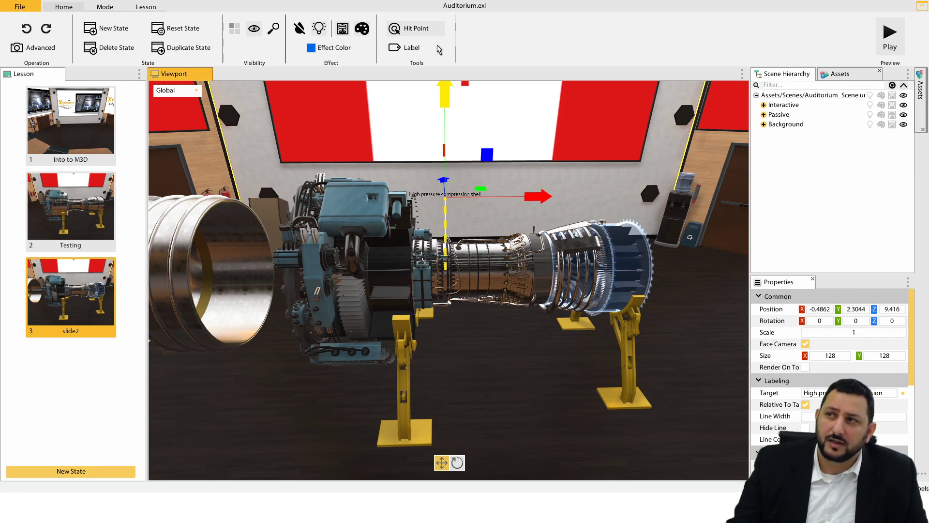
# Step: Move the High pressure compression shell label along X to about -0.02 and set its font size to 120
pyautogui.moveTo(489, 168); pyautogui.dragTo(533, 165)
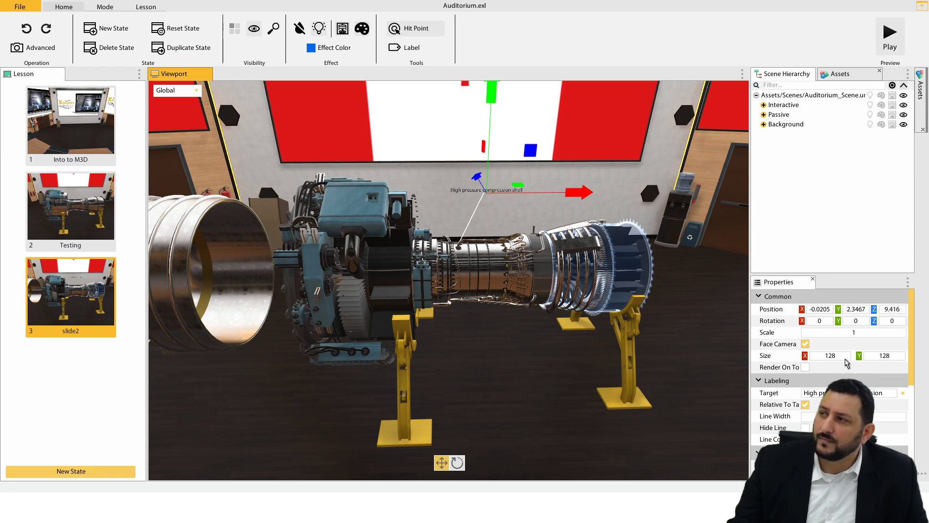
pyautogui.scroll(-5, 846, 362)
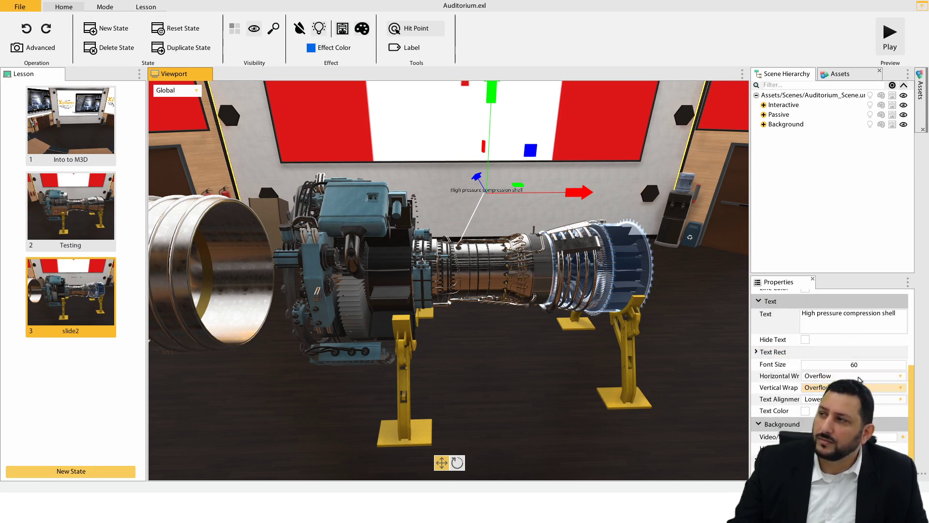
pyautogui.click(833, 367)
pyautogui.write('120')
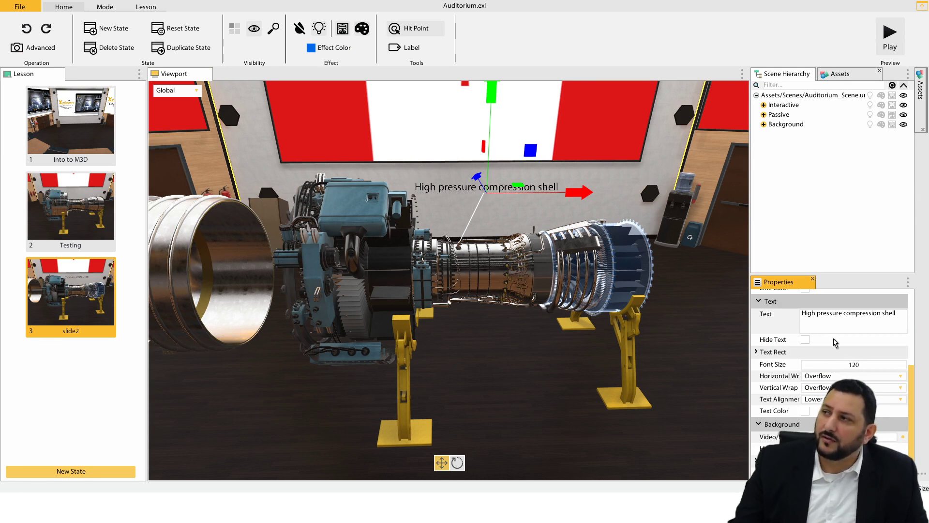
pyautogui.moveTo(902, 316); pyautogui.dragTo(803, 315)
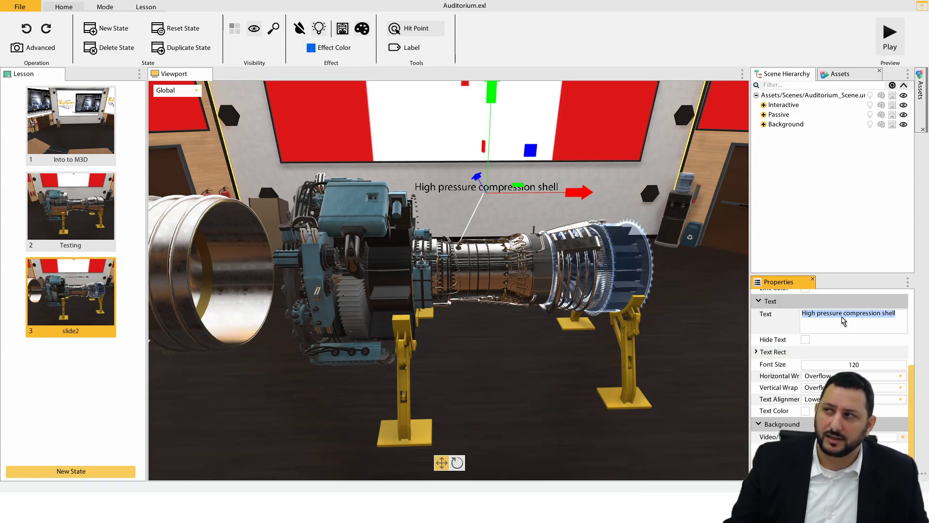
# Step: Move back to view the auditorium screens in slide2, select Screen_right, and enlarge the area showing its properties
pyautogui.moveTo(526, 171); pyautogui.dragTo(359, 344, button='right')
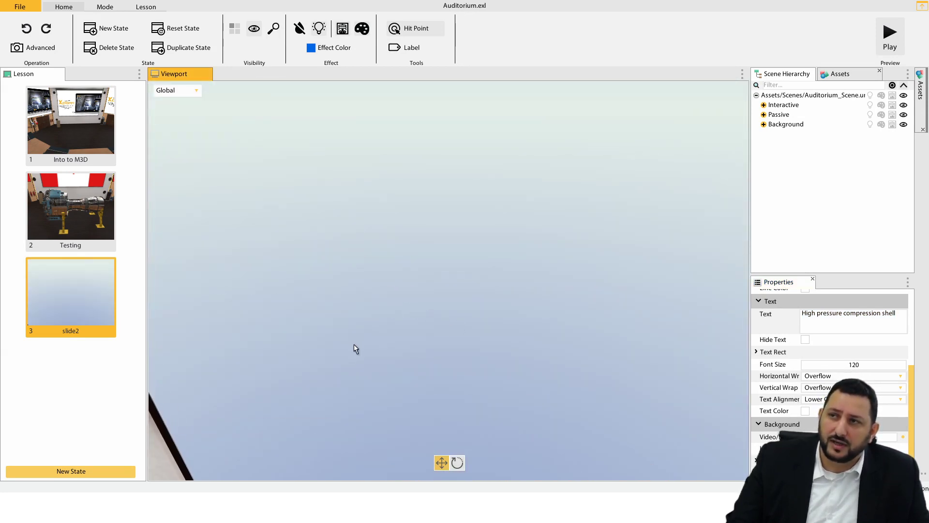
pyautogui.moveTo(312, 449); pyautogui.dragTo(356, 428, button='right')
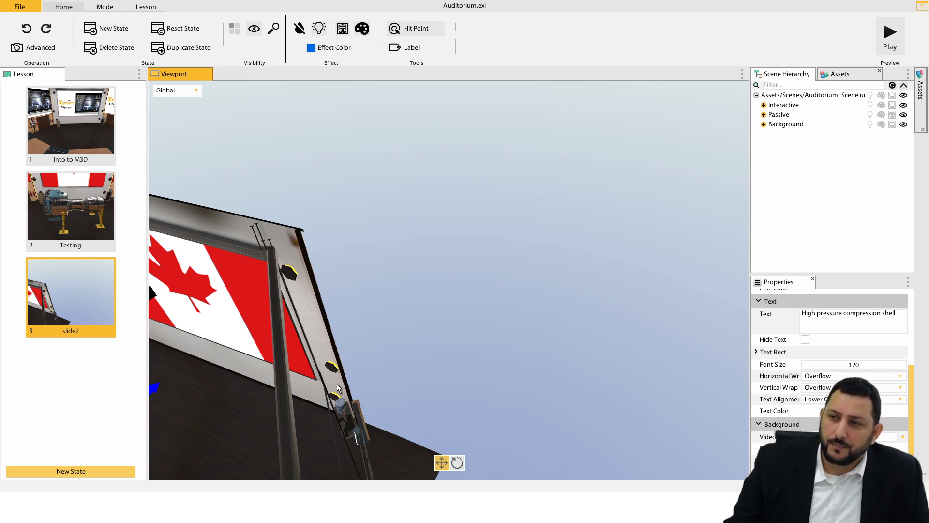
pyautogui.moveTo(455, 292); pyautogui.dragTo(537, 264, button='right')
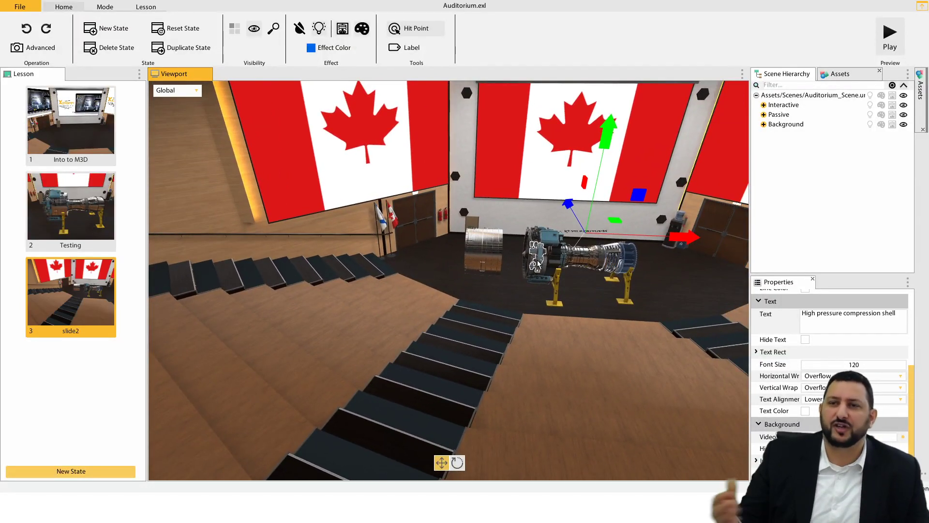
pyautogui.moveTo(536, 263); pyautogui.dragTo(360, 225, button='right')
pyautogui.press('w')
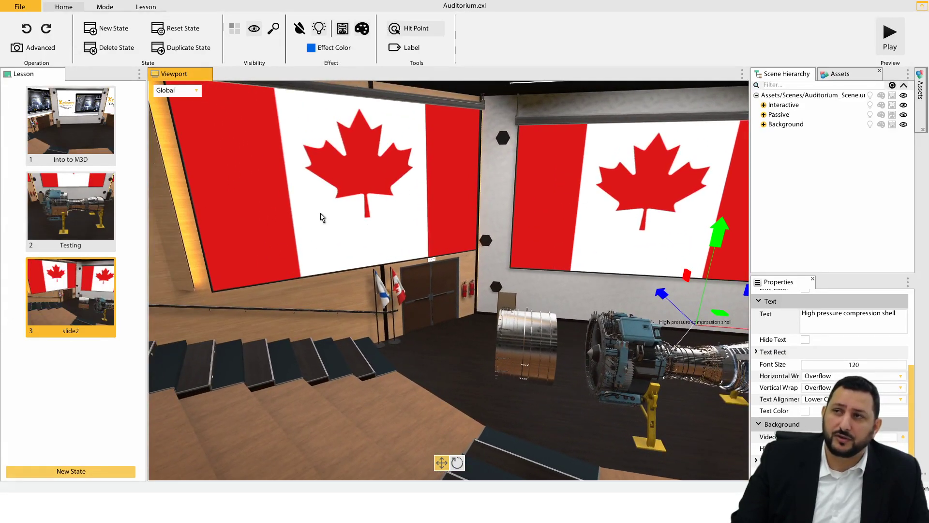
pyautogui.click(322, 216)
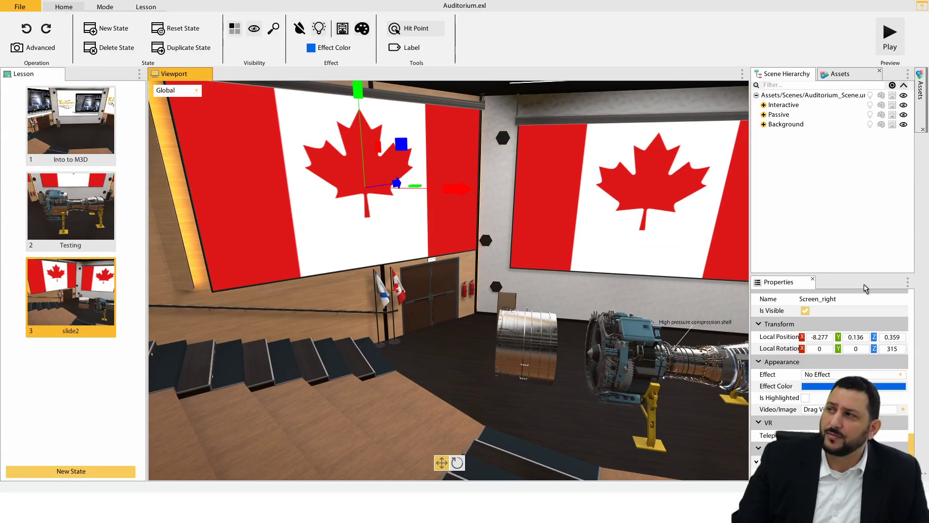
pyautogui.moveTo(825, 274); pyautogui.dragTo(823, 156)
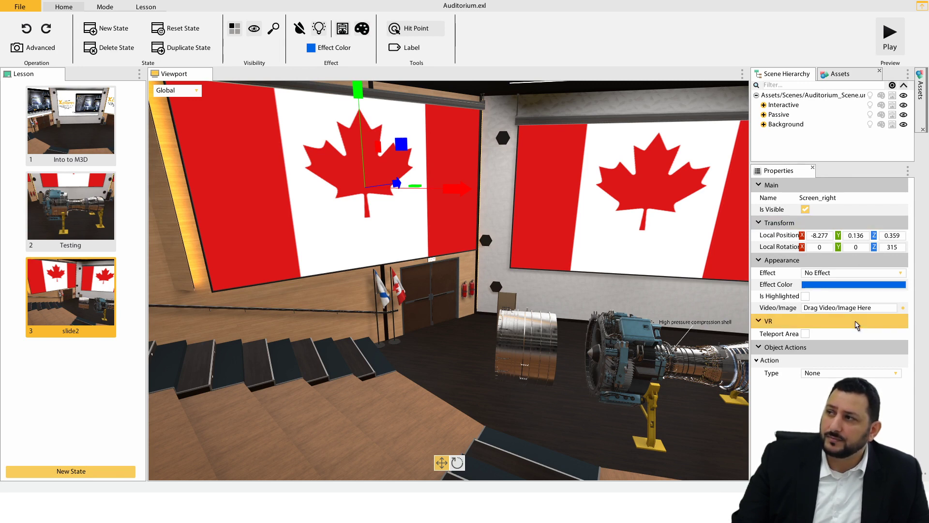
# Step: Assign Deck Template 3.jpg from the Peresentaion folder as the image on Screen_right, and select the centre screen
pyautogui.click(858, 77)
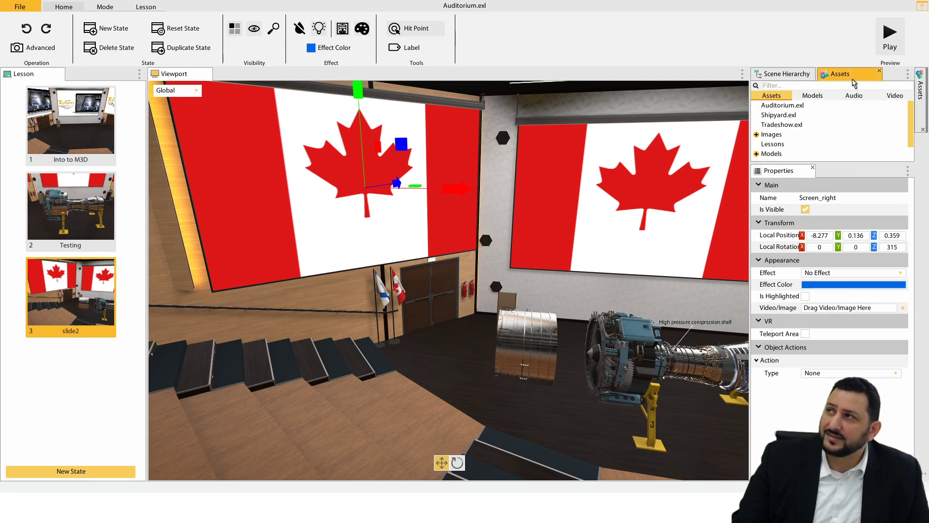
pyautogui.click(756, 134)
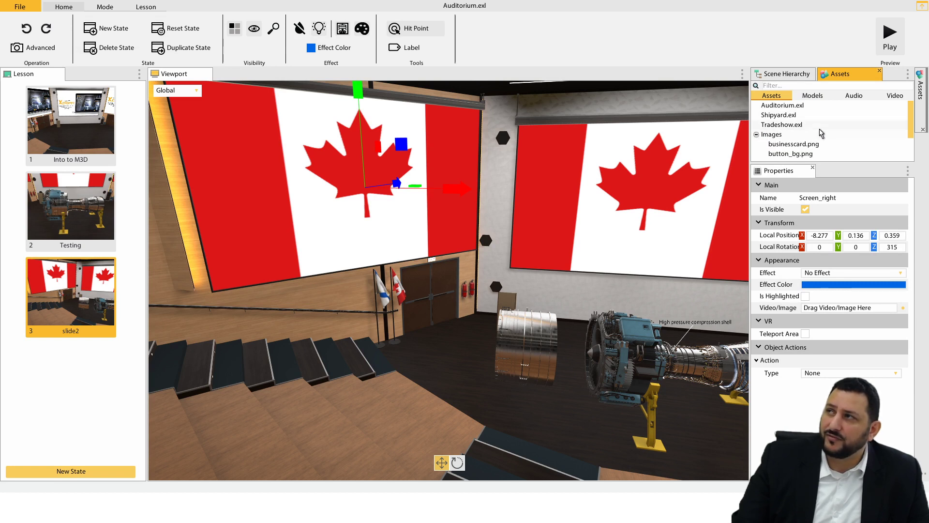
pyautogui.scroll(-3, 829, 135)
pyautogui.scroll(3, 825, 133)
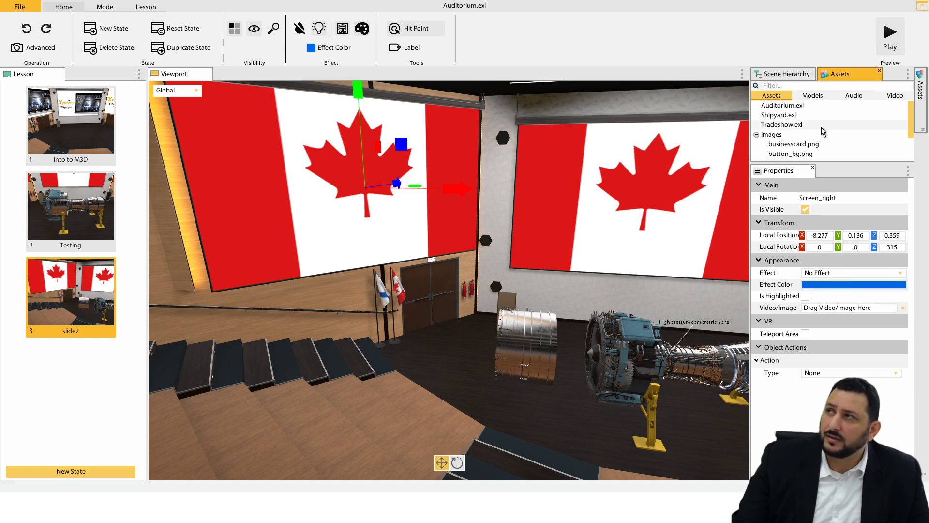
pyautogui.scroll(-3, 793, 130)
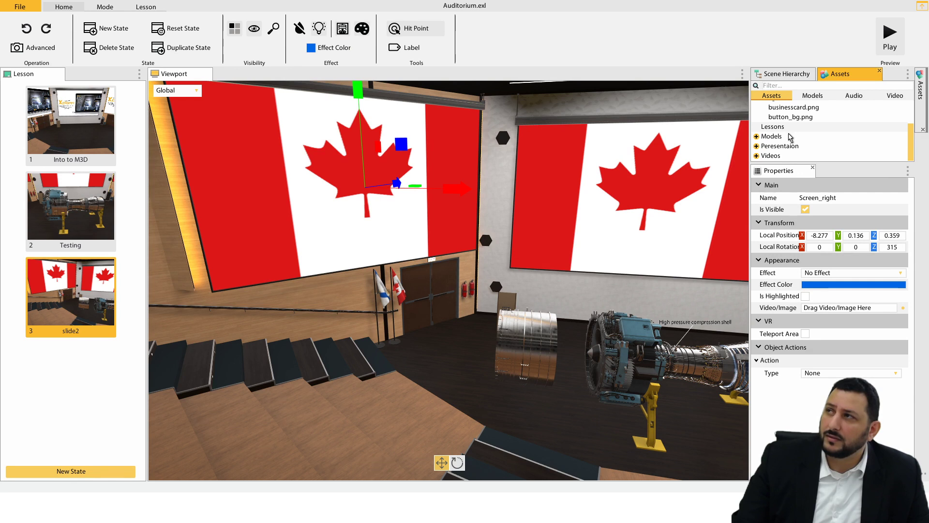
pyautogui.click(778, 145)
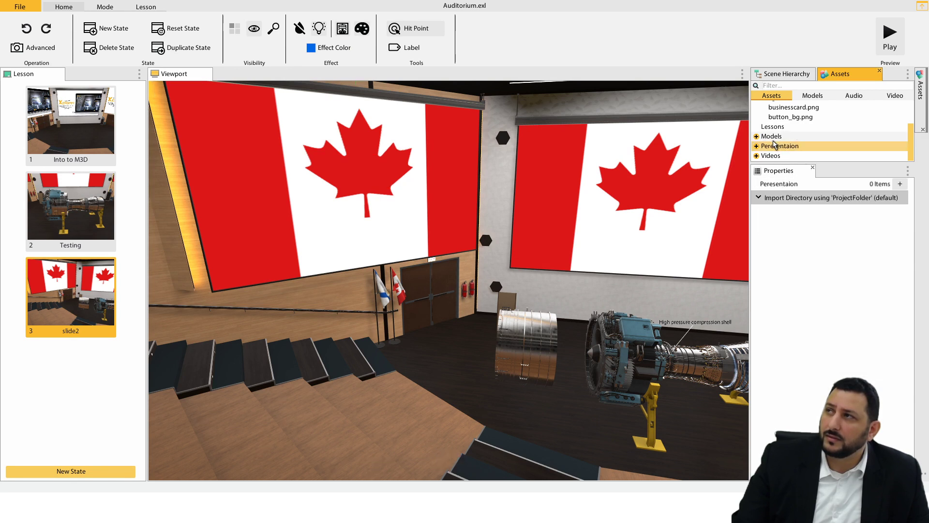
pyautogui.click(757, 146)
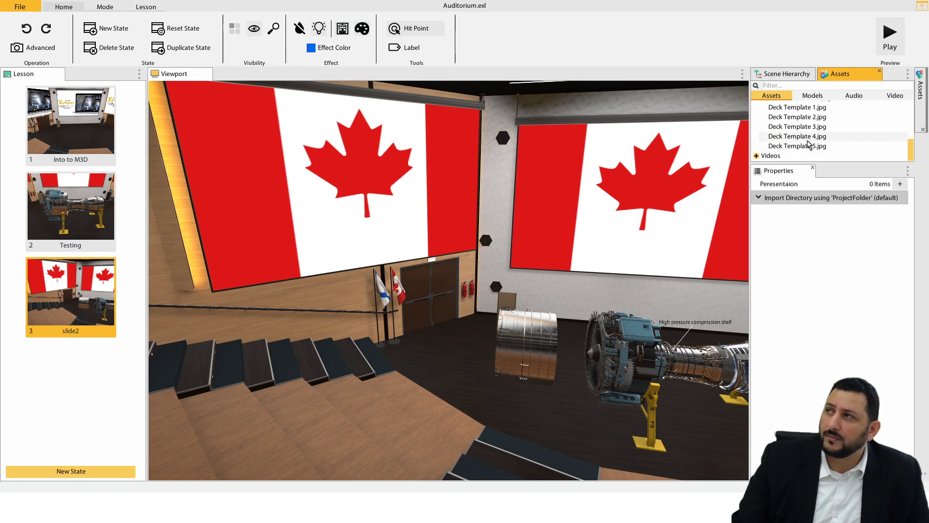
pyautogui.click(522, 190)
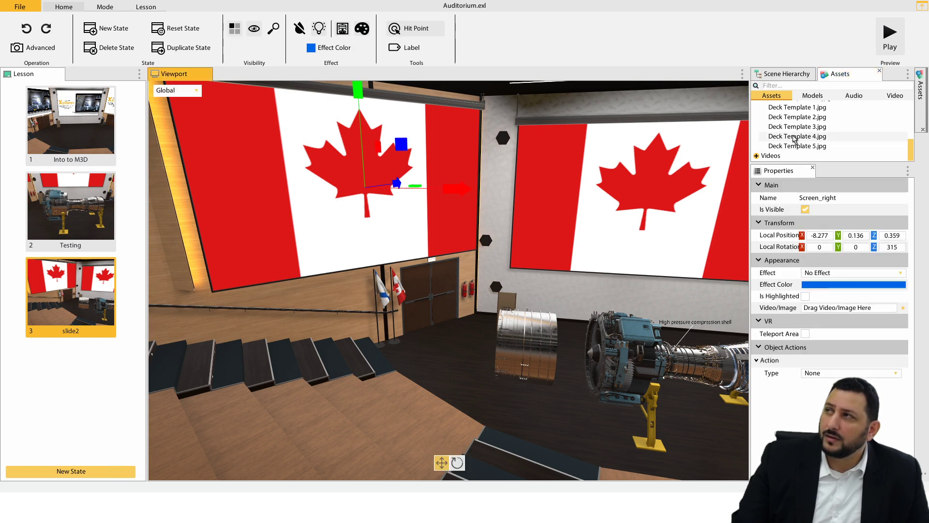
pyautogui.moveTo(794, 139); pyautogui.dragTo(833, 311)
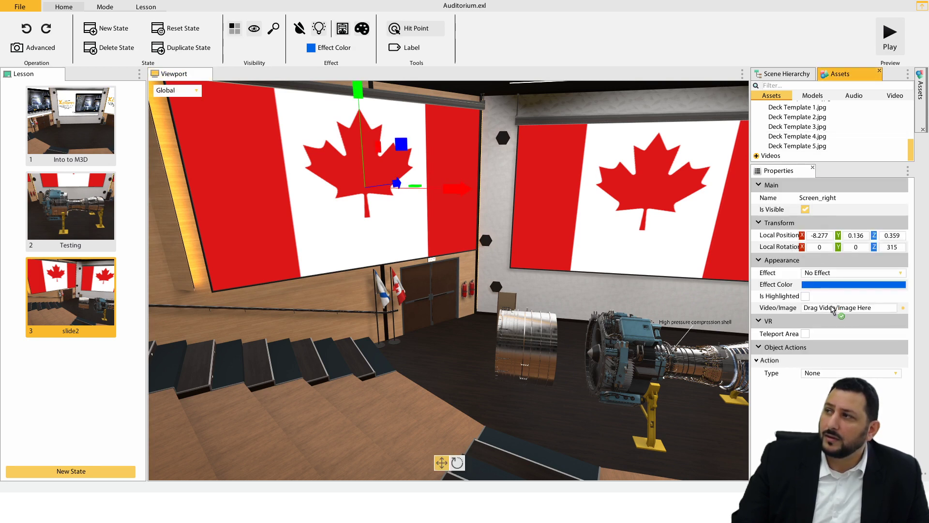
pyautogui.moveTo(833, 310); pyautogui.dragTo(834, 310)
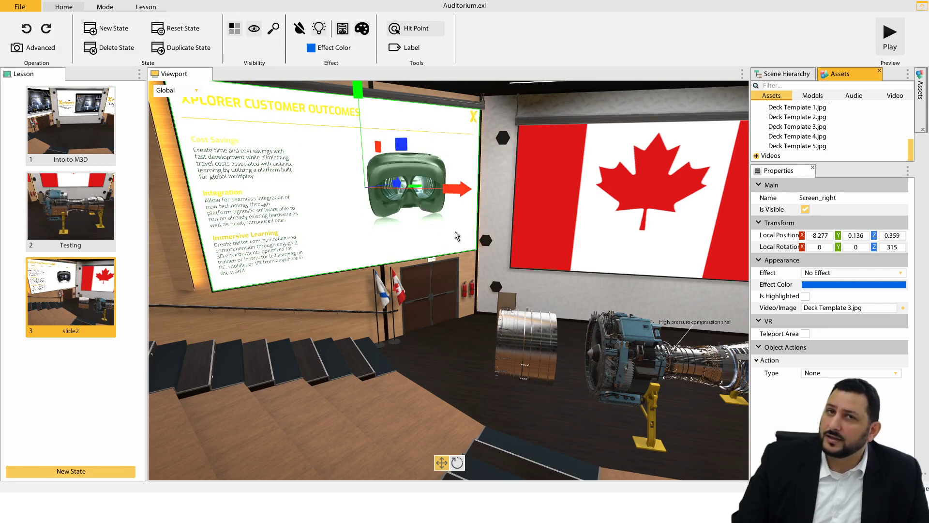
pyautogui.click(623, 208)
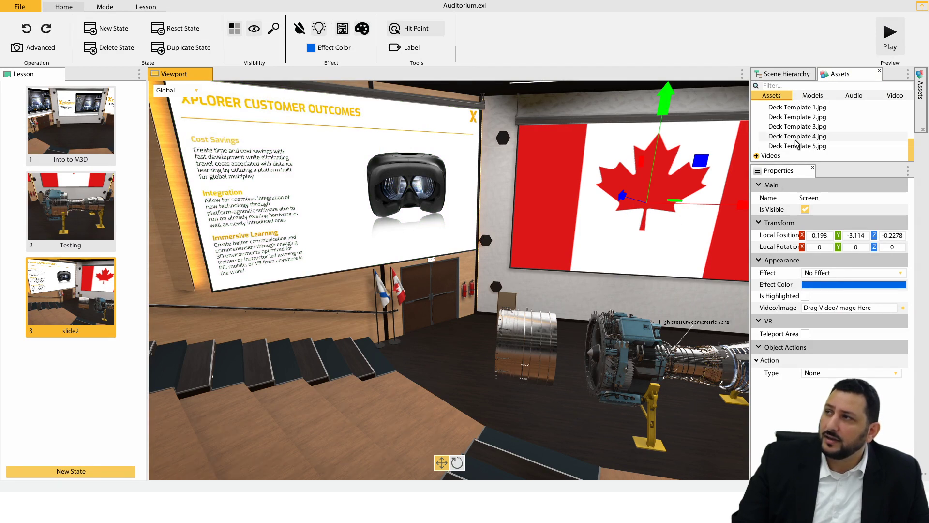
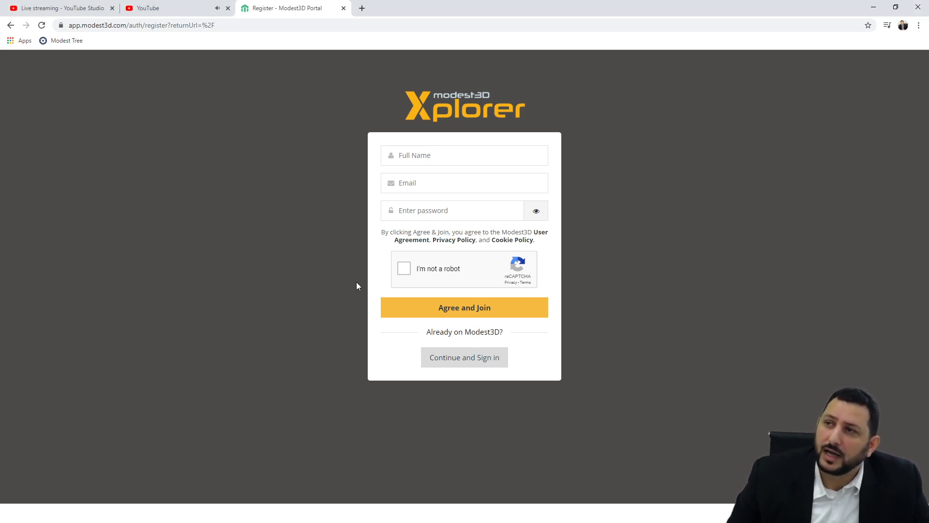
# Step: Go through the empty full name, email and password fields of the portal's registration form, and minimize the browser
pyautogui.click(432, 155)
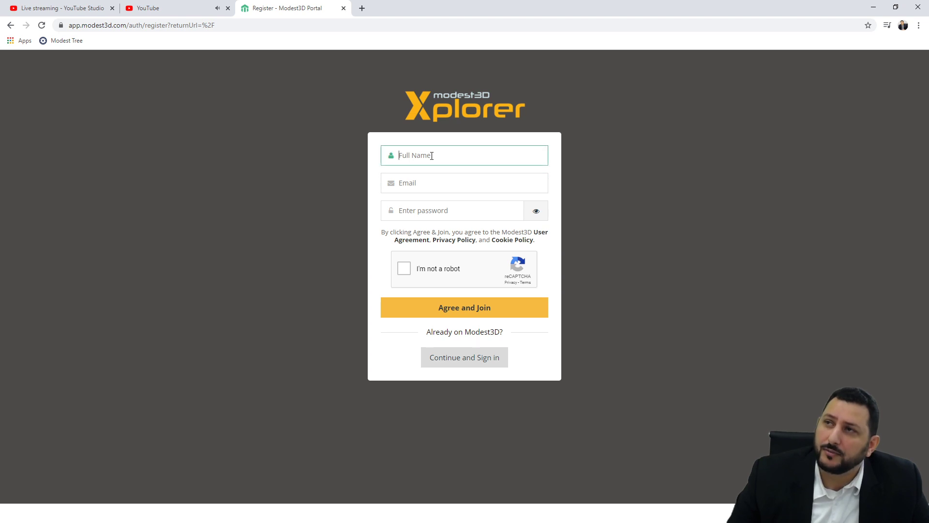
pyautogui.click(428, 183)
pyautogui.click(423, 210)
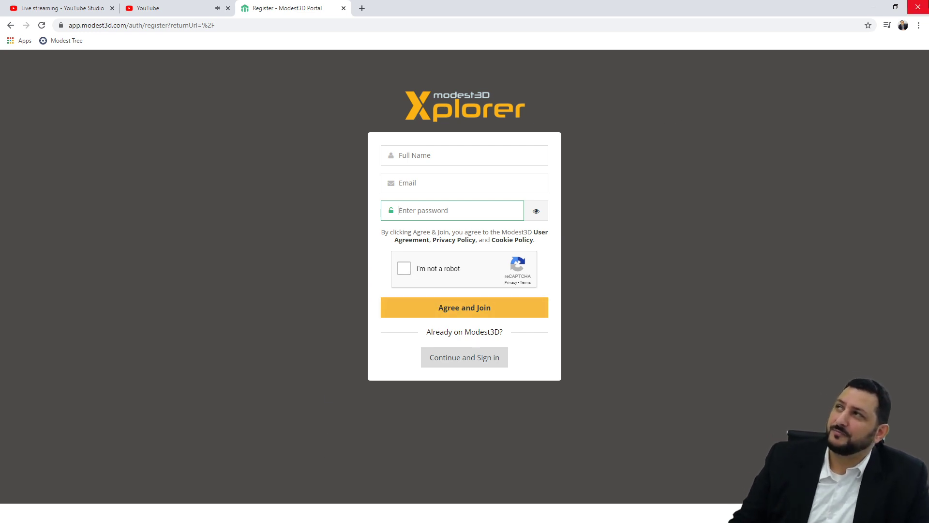
pyautogui.click(877, 6)
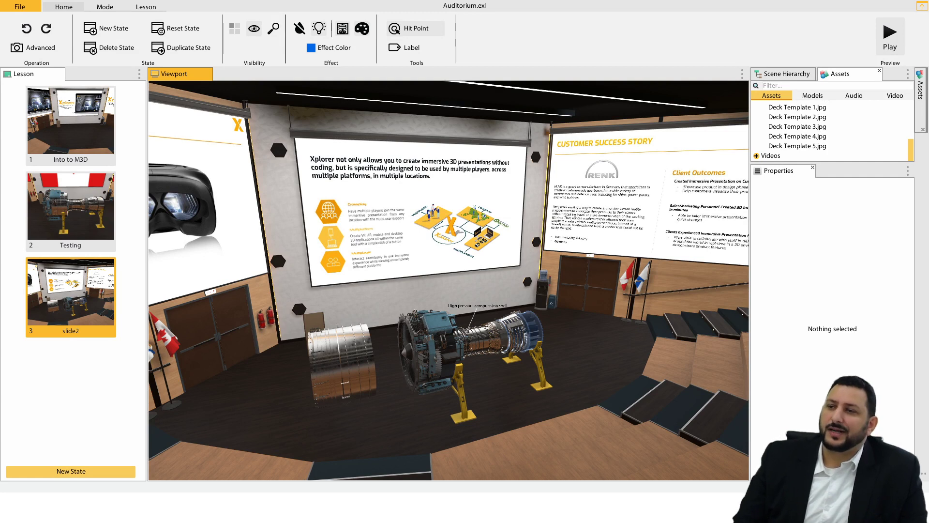
# Step: Close the Auditorium lesson without saving and start Modest3dExplorerPlayerVr.exe from the Xplorer folder
pyautogui.hotkey('alt', 'F4')
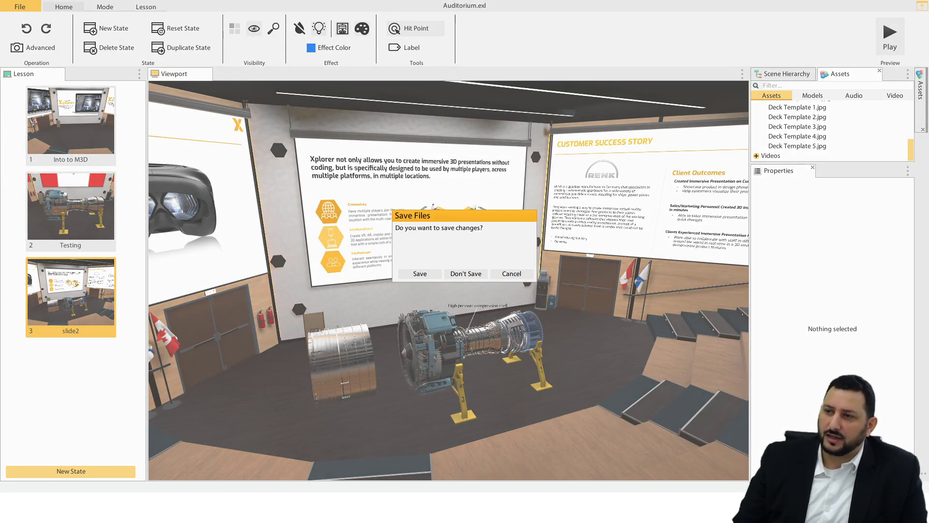
pyautogui.click(465, 274)
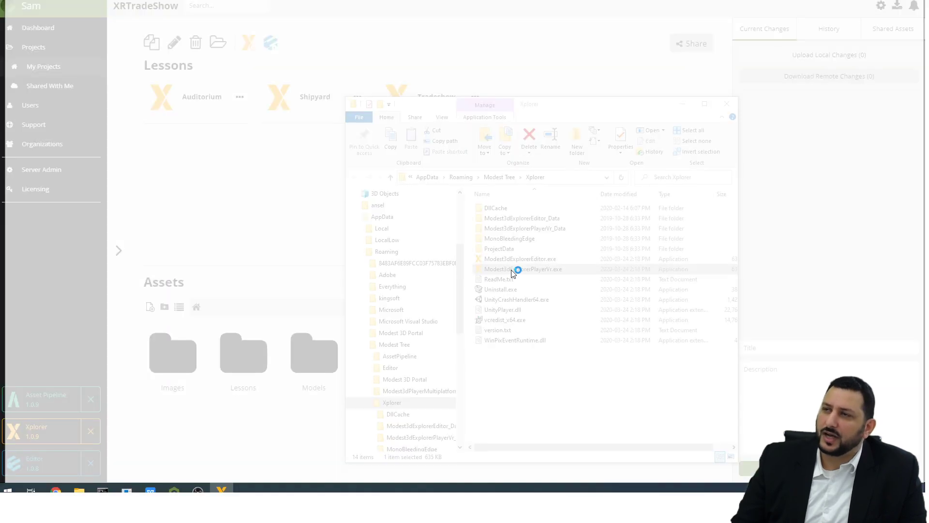
pyautogui.doubleClick(514, 269)
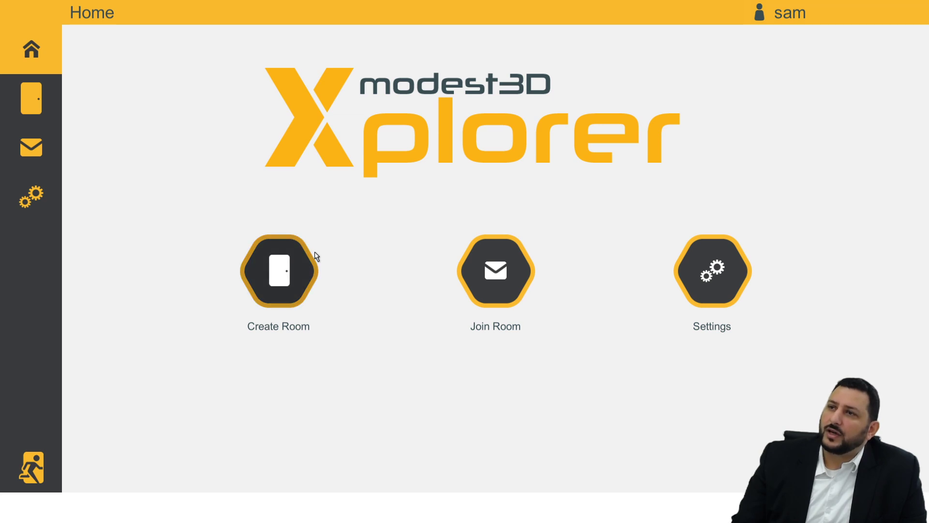
# Step: Begin creating a multiplayer room with the Tradeshow.exl lesson from the XRTradeShow project
pyautogui.click(304, 271)
pyautogui.click(363, 277)
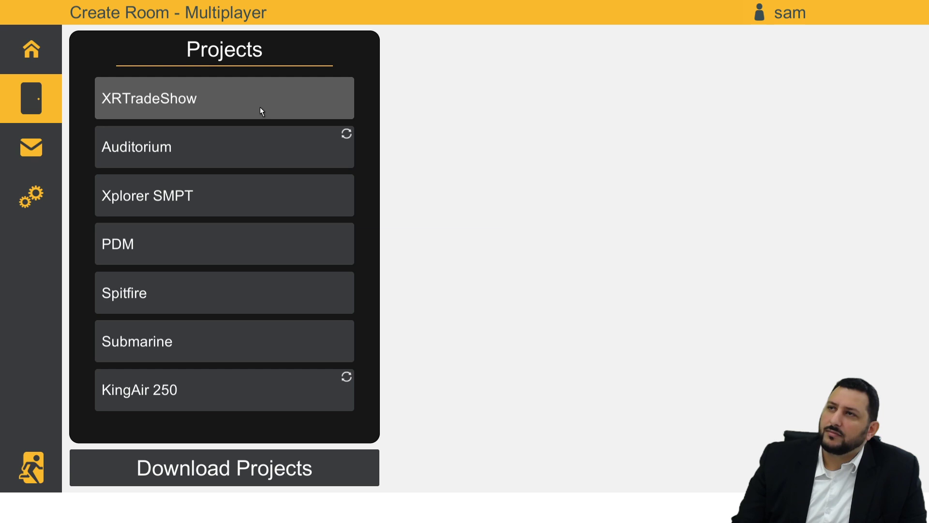
pyautogui.click(261, 108)
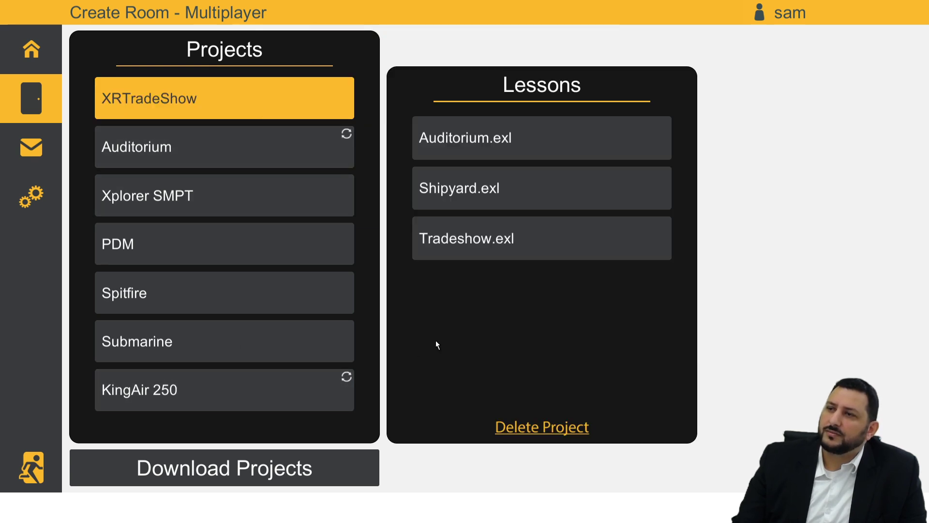
pyautogui.click(467, 238)
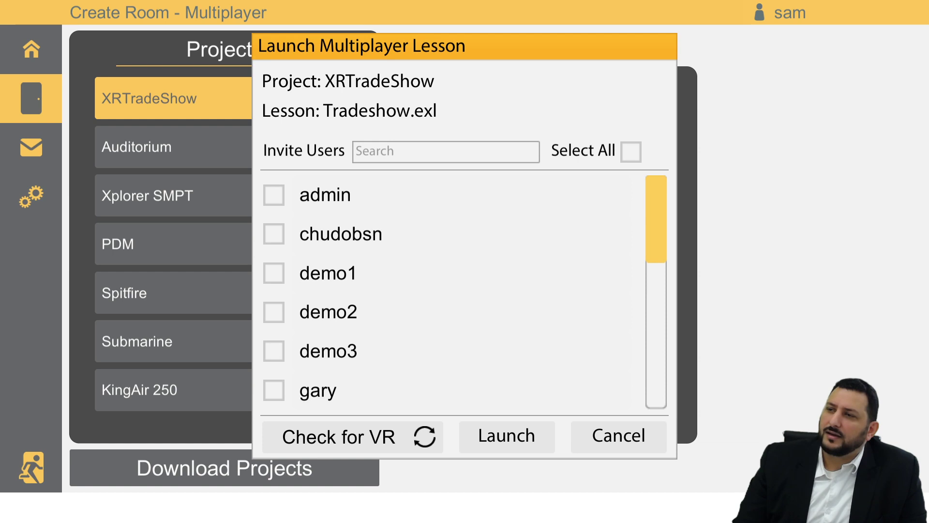
# Step: Look through the users who can be invited to the multiplayer lesson, and cancel the launch
pyautogui.click(275, 237)
pyautogui.click(278, 289)
pyautogui.click(277, 315)
pyautogui.scroll(-3, 286, 334)
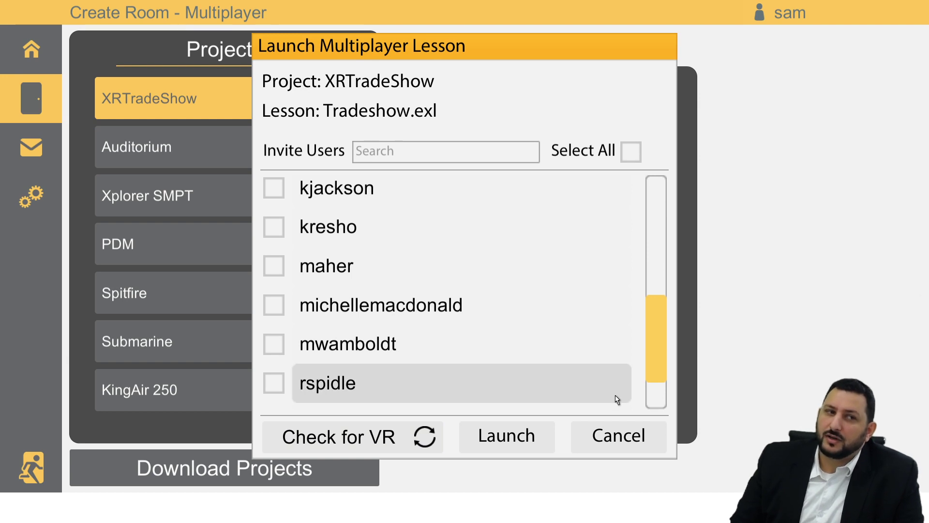
pyautogui.click(613, 438)
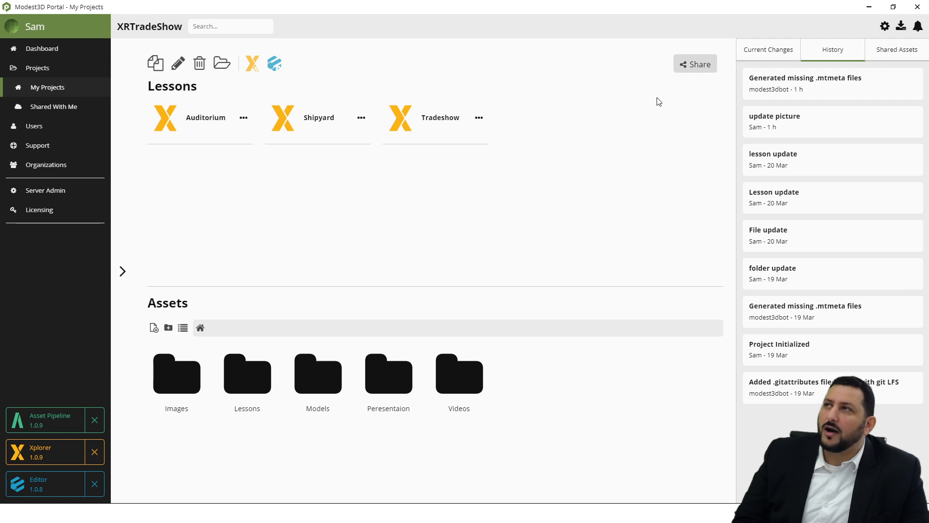
# Step: Start sharing the XRTradeShow project and add the abmis.ca contact as a recipient
pyautogui.click(694, 68)
pyautogui.click(352, 167)
pyautogui.write('AYTH')
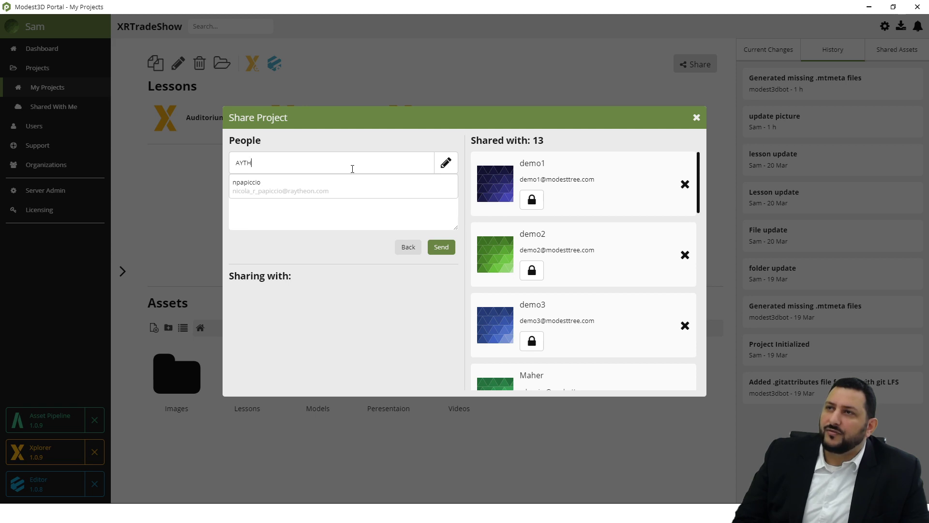
pyautogui.press('BackSpace')
pyautogui.press('BackSpace')
pyautogui.write('Y')
pyautogui.press('BackSpace')
pyautogui.write('UR')
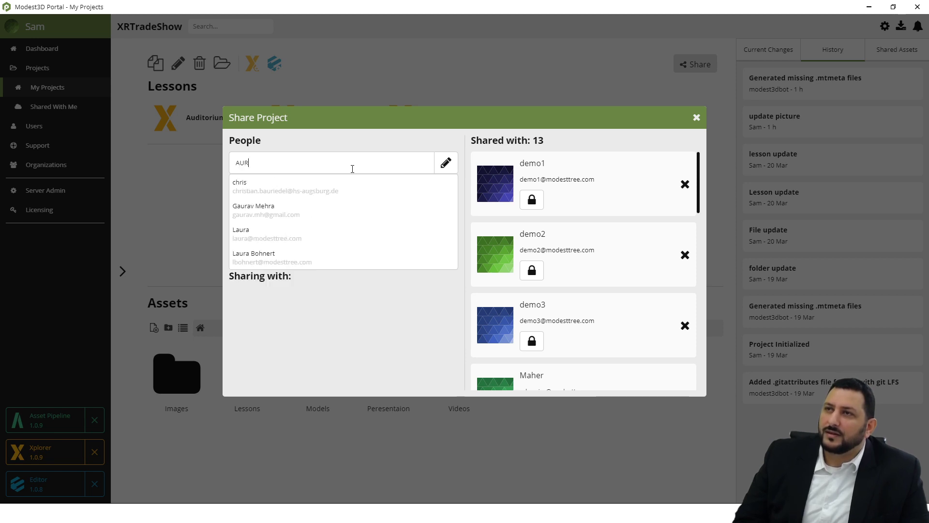
pyautogui.press('BackSpace')
pyautogui.press('BackSpace')
pyautogui.press('BackSpace')
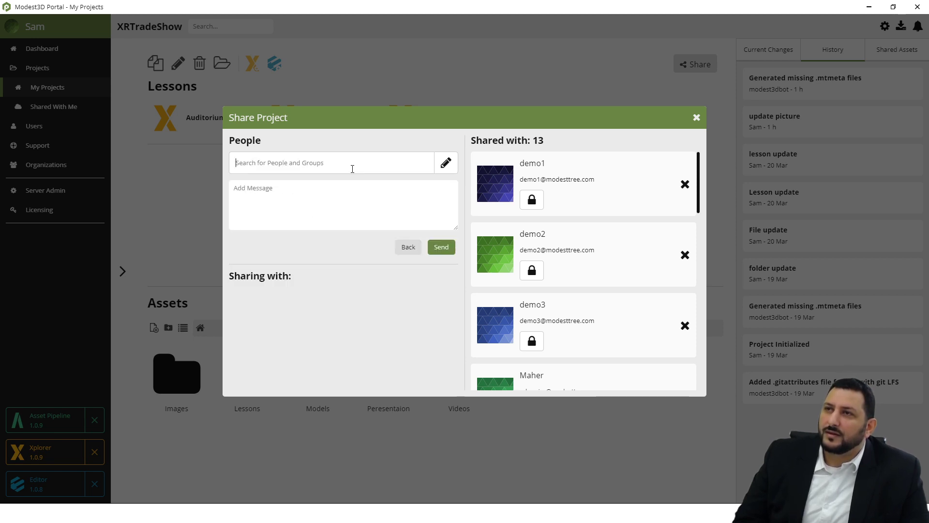
pyautogui.write('ART')
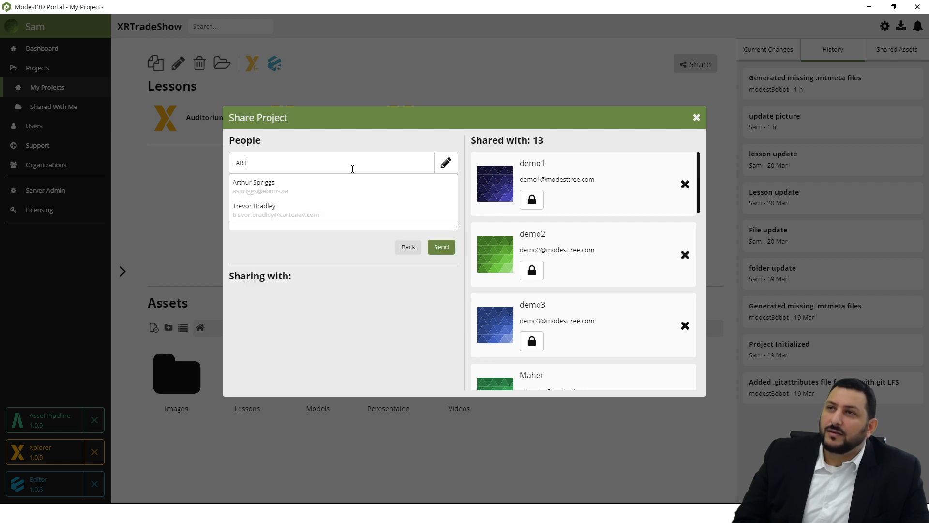
pyautogui.click(279, 193)
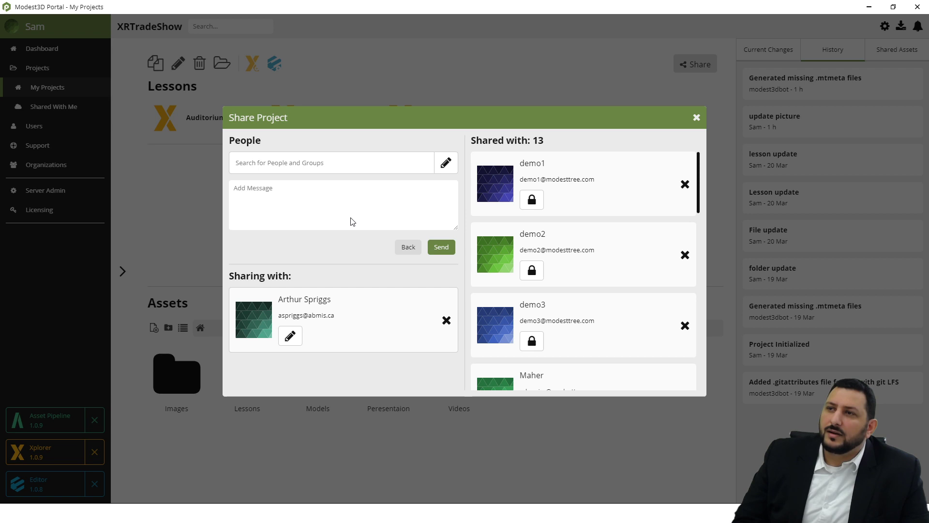
# Step: Find the canada.ca contact and add them to the project's pending share recipients
pyautogui.write('T')
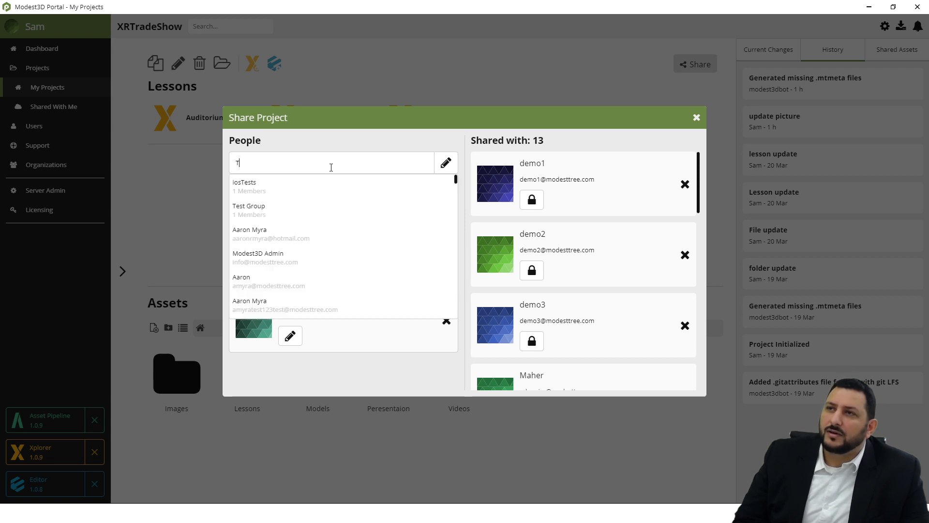
pyautogui.write('RAV')
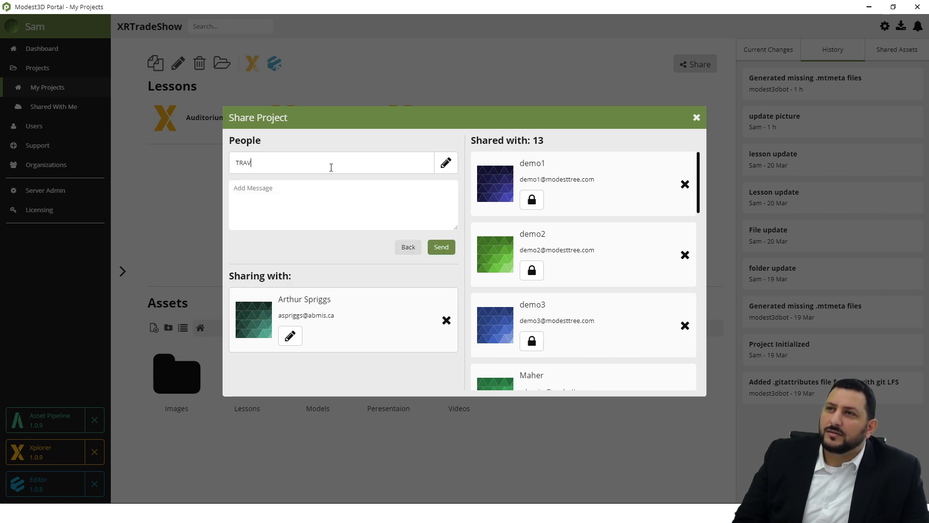
pyautogui.press('BackSpace')
pyautogui.press('BackSpace')
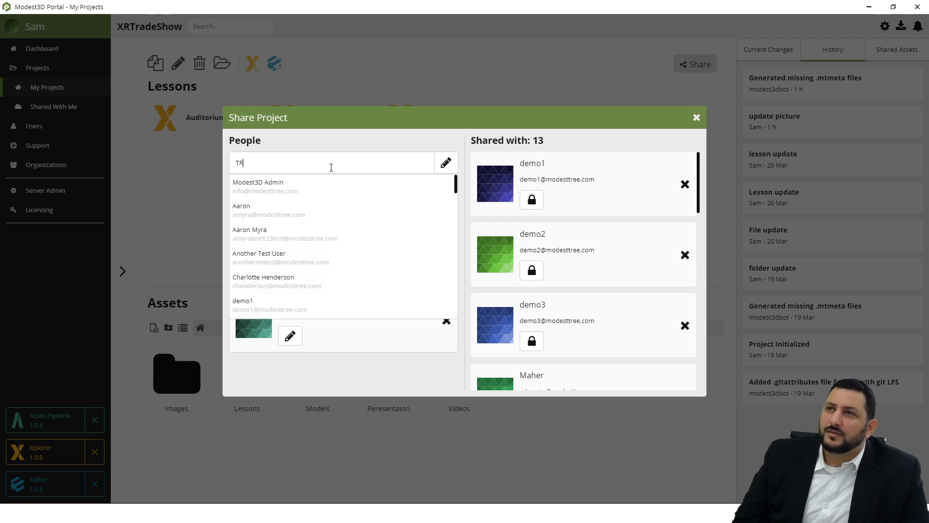
pyautogui.write('E')
pyautogui.write('VOR')
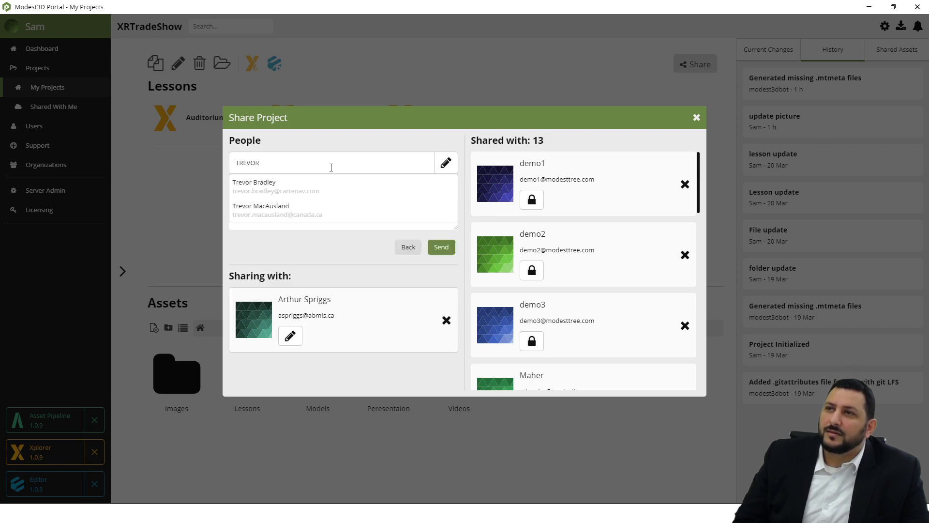
pyautogui.click(302, 209)
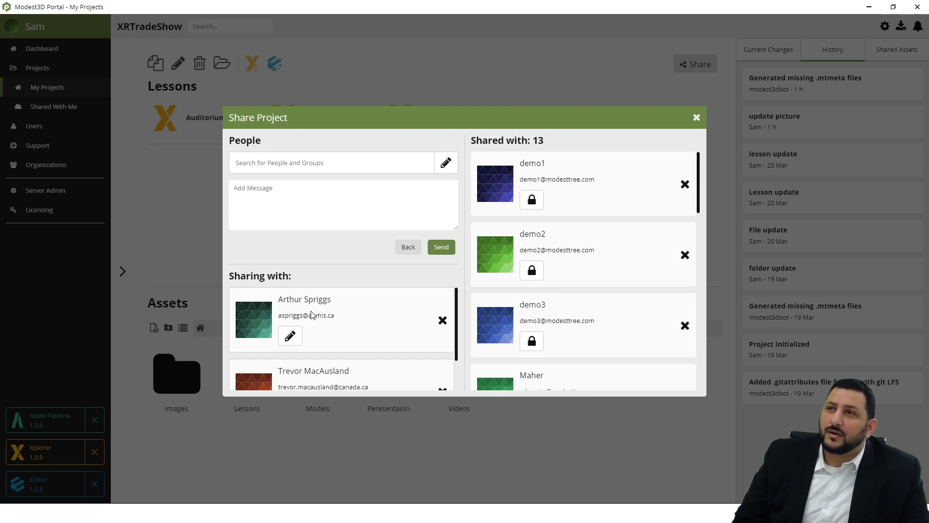
# Step: Set the abmis.ca contact's access to Read only and try to do the same for the canada.ca contact
pyautogui.click(288, 335)
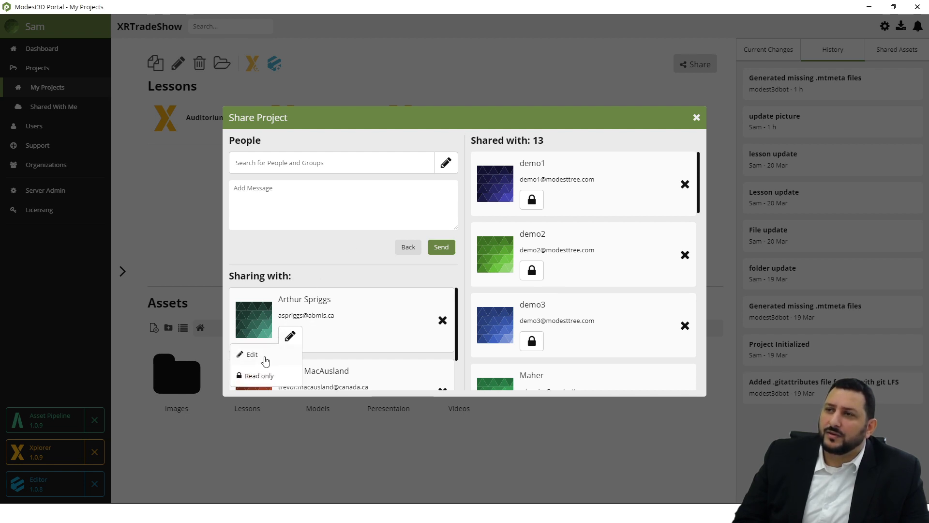
pyautogui.click(262, 376)
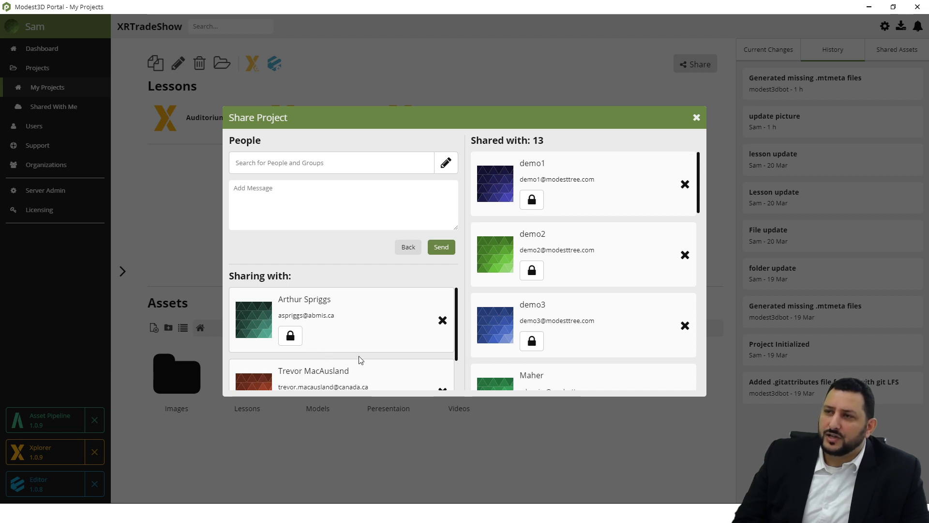
pyautogui.scroll(-1, 455, 385)
pyautogui.click(290, 368)
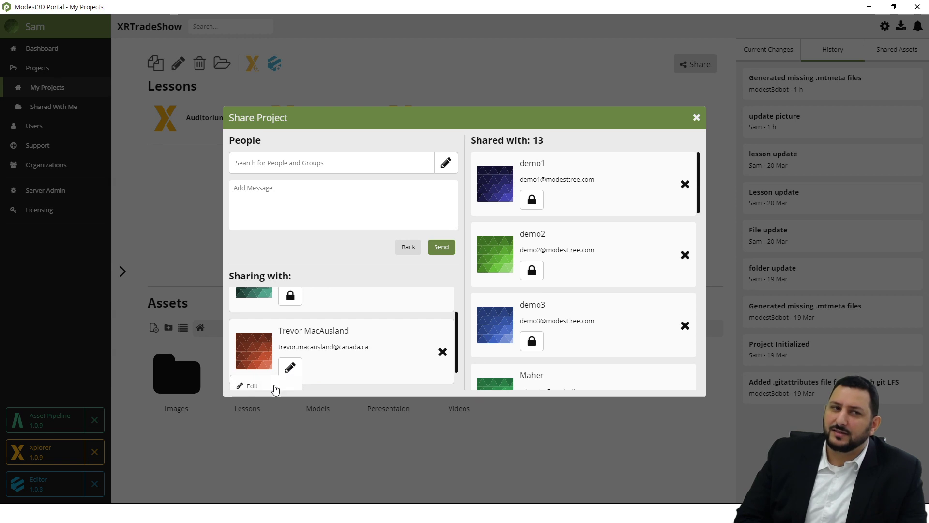
pyautogui.click(274, 386)
pyautogui.click(293, 373)
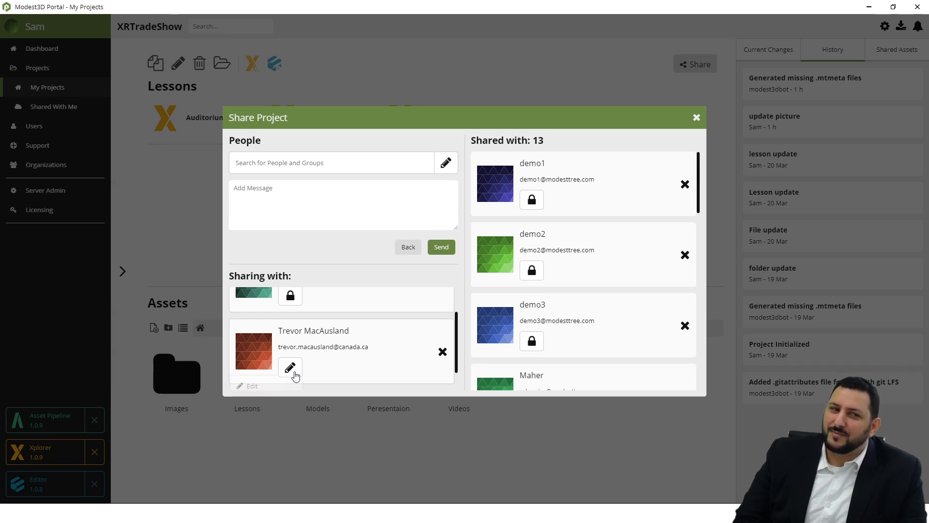
pyautogui.click(409, 398)
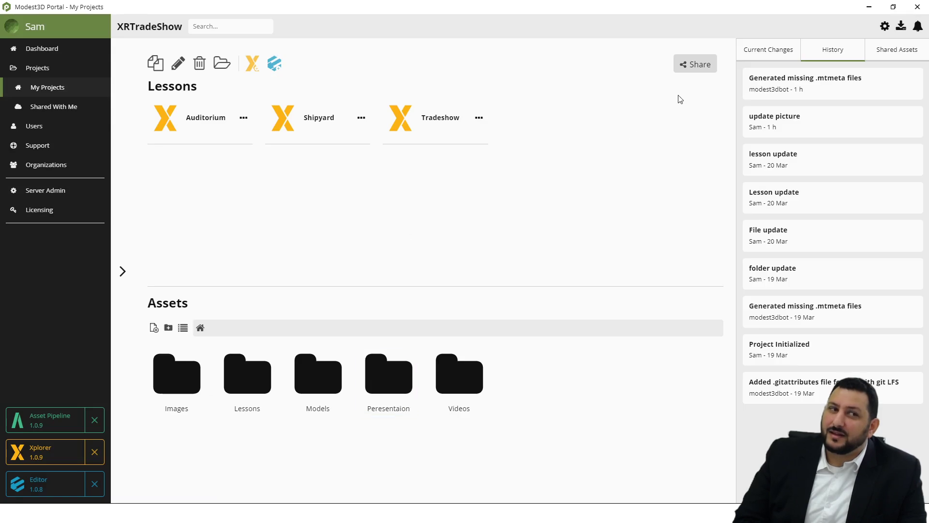
# Step: Share the XRTradeShow project with the canada.ca contact as Read only and send the invitation
pyautogui.click(691, 66)
pyautogui.scroll(-8, 536, 265)
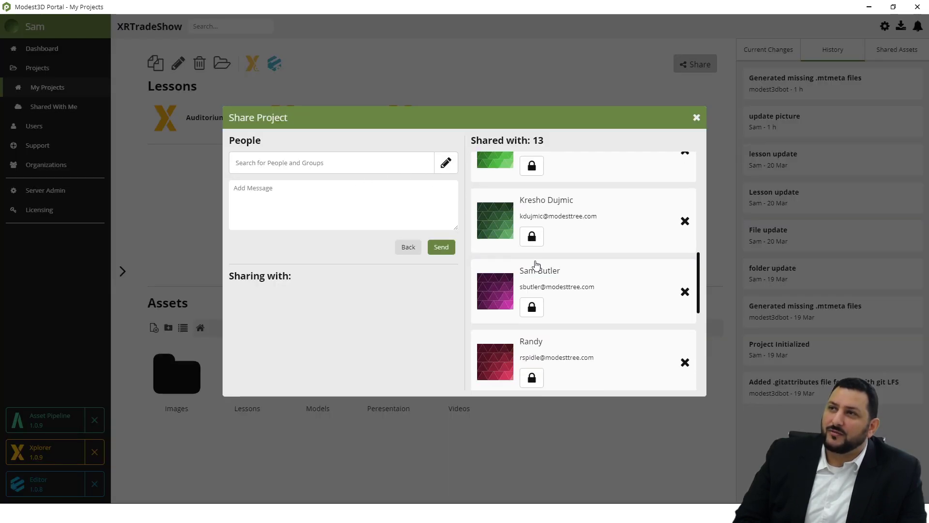
pyautogui.scroll(-5, 536, 266)
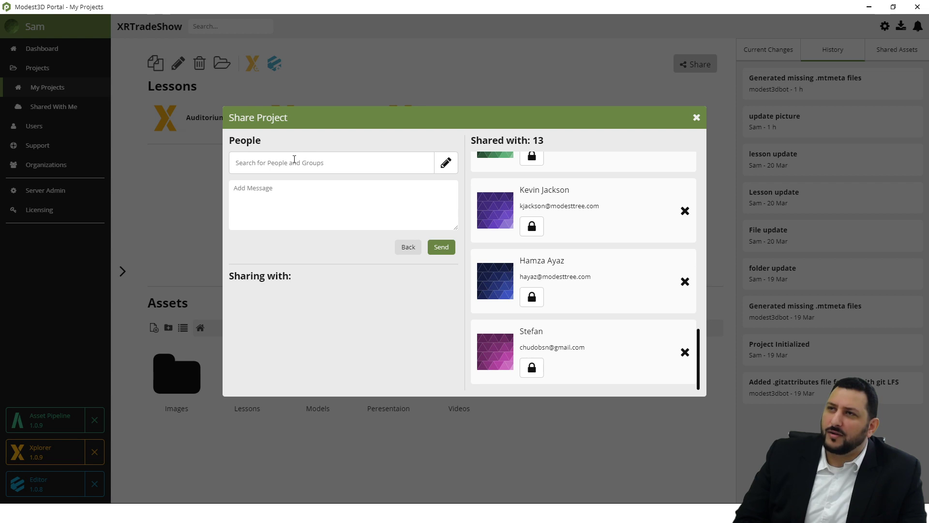
pyautogui.write('VOR')
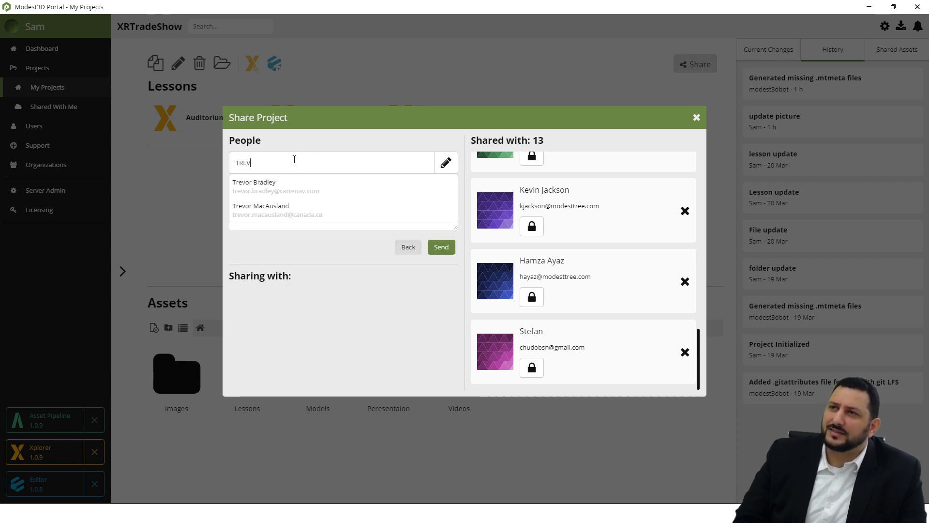
pyautogui.click(279, 218)
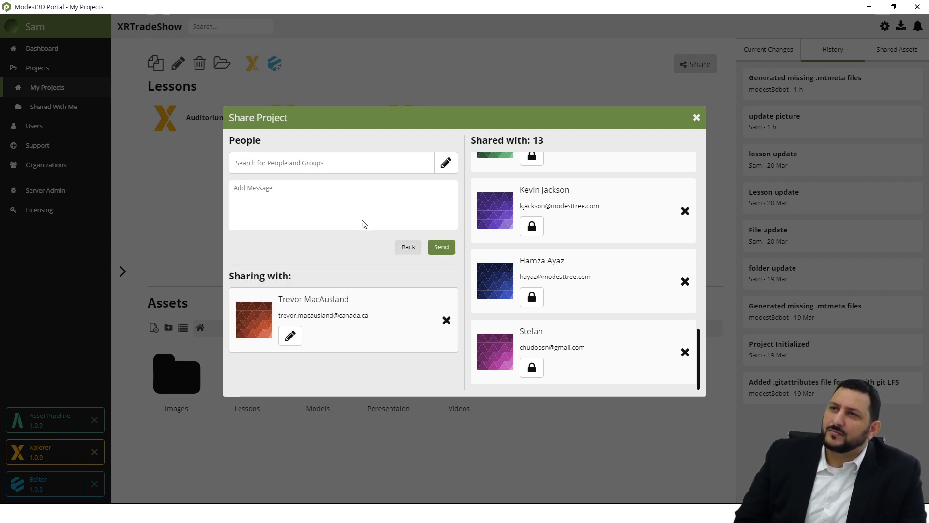
pyautogui.click(291, 338)
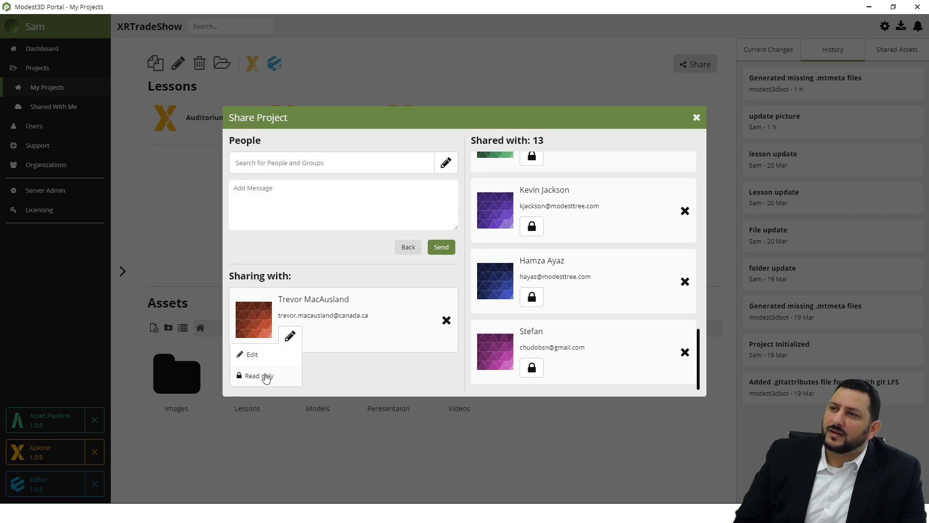
pyautogui.click(265, 377)
pyautogui.click(445, 252)
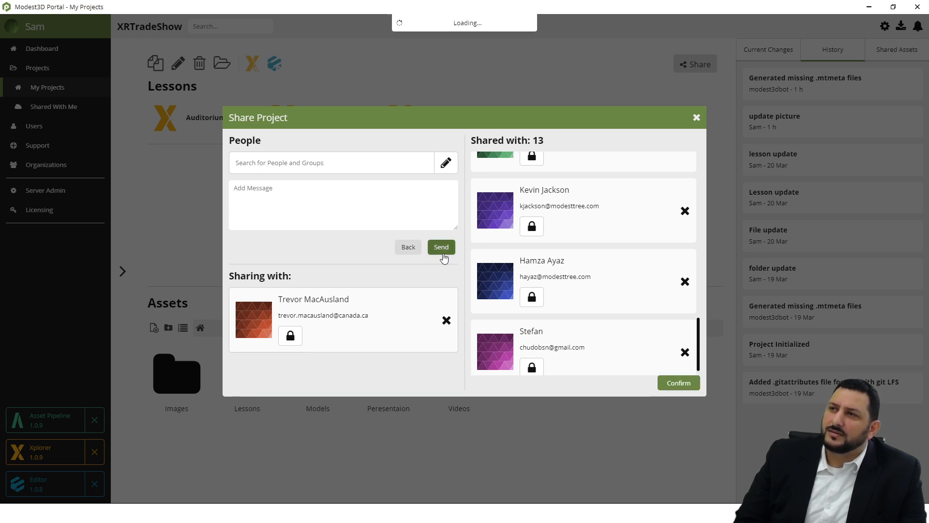
pyautogui.click(322, 164)
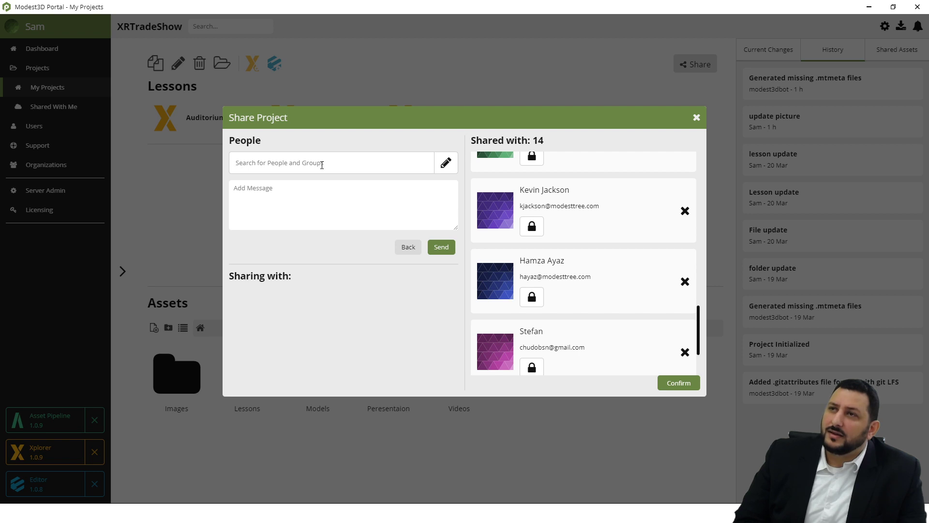
pyautogui.write('AR')
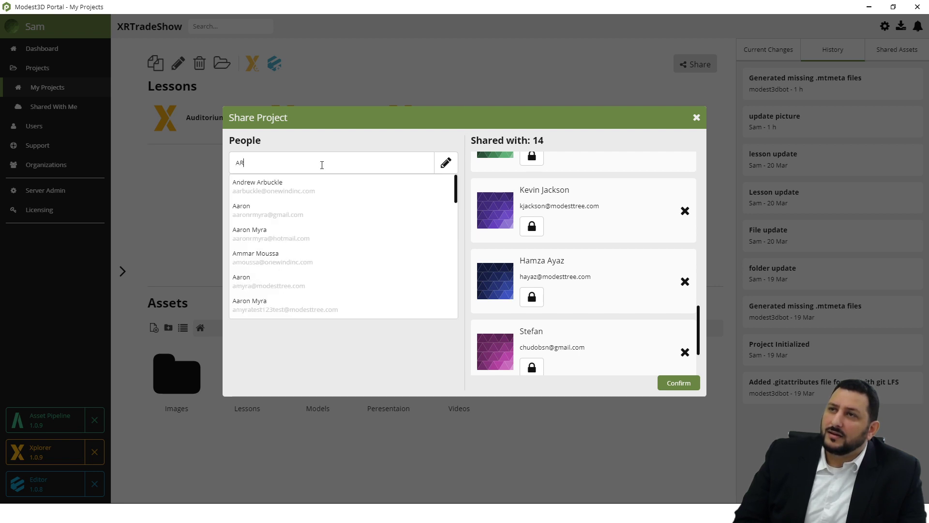
pyautogui.write('T')
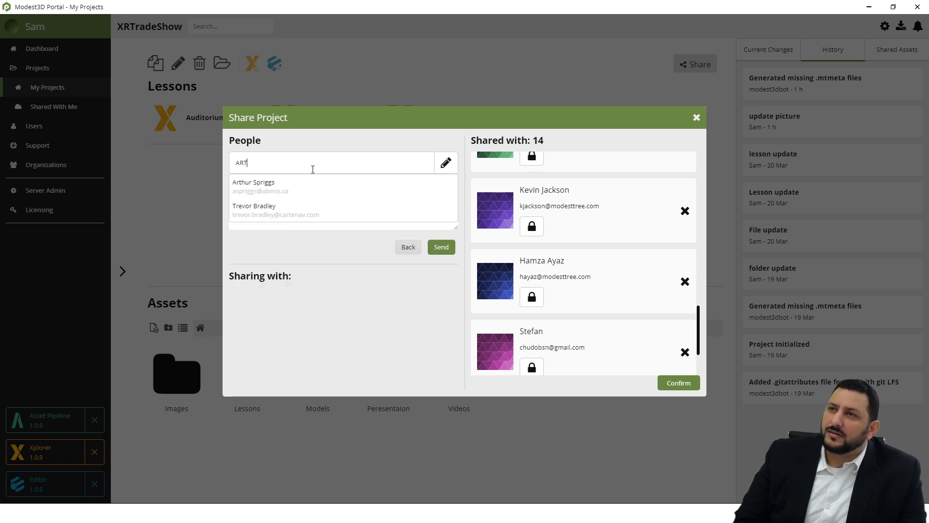
pyautogui.click(293, 222)
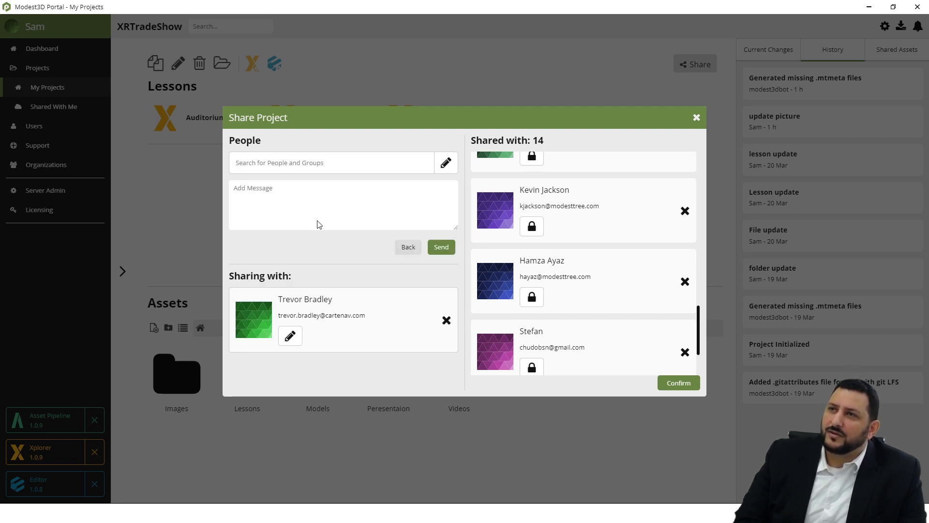
pyautogui.click(290, 335)
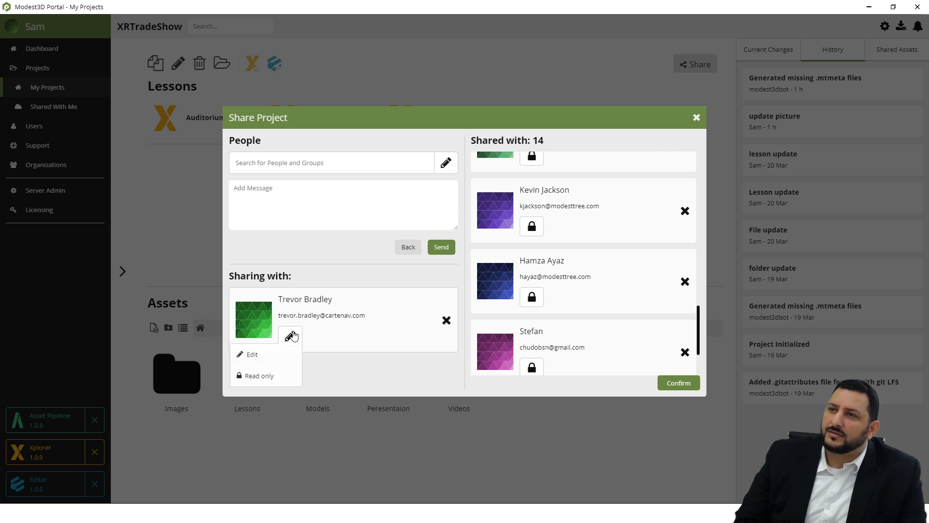
pyautogui.click(446, 320)
# Step: Add the abmis.ca contact to the project share with Read only access and send the invitation
pyautogui.write('ART')
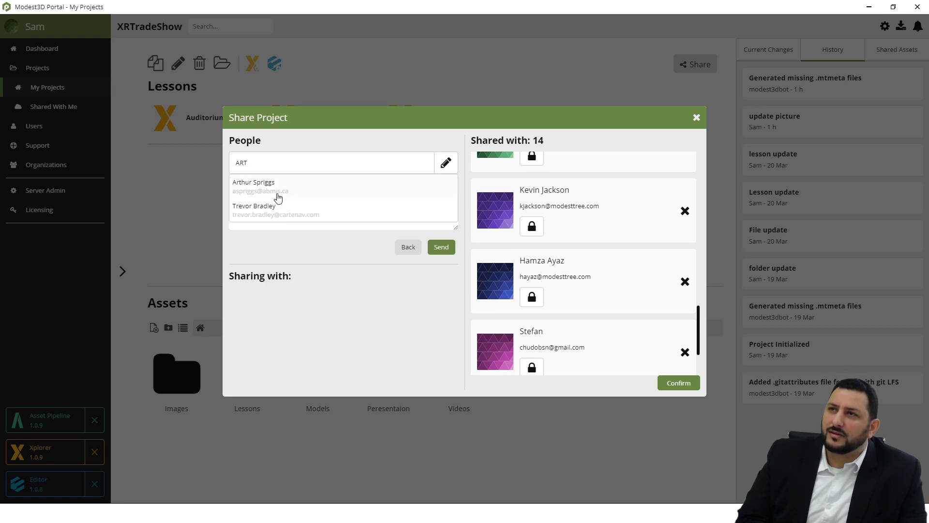
pyautogui.click(279, 189)
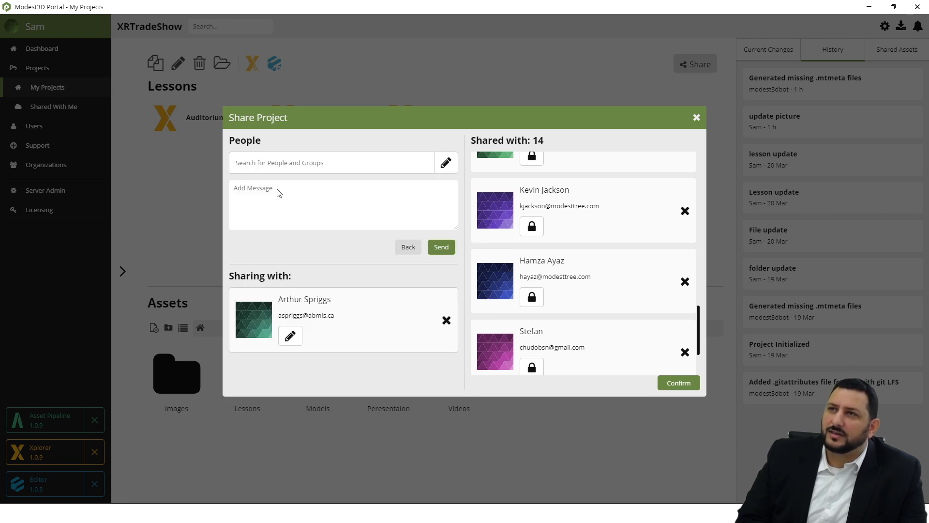
pyautogui.click(290, 336)
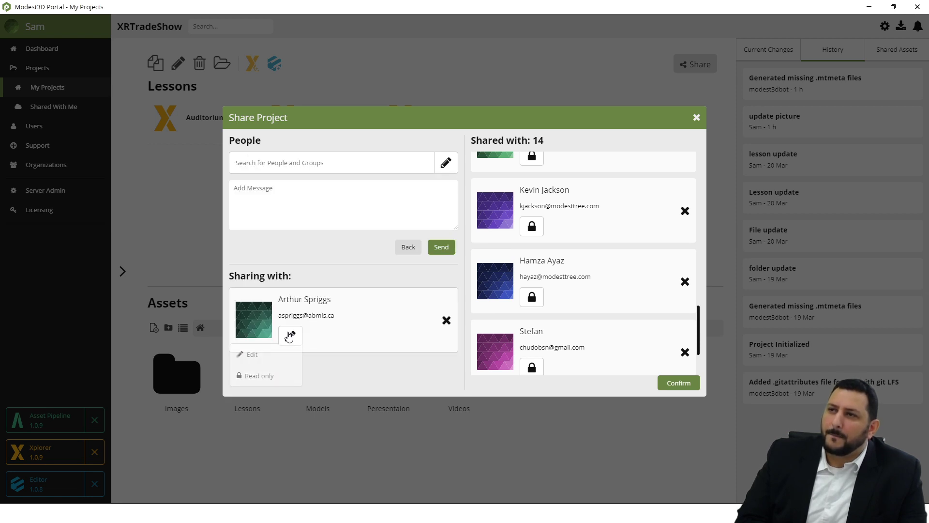
pyautogui.click(262, 376)
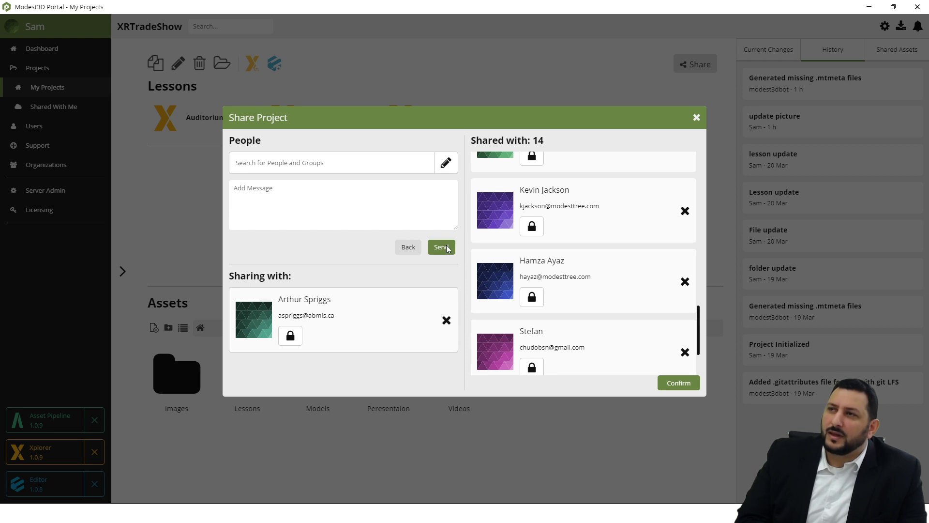
pyautogui.click(430, 250)
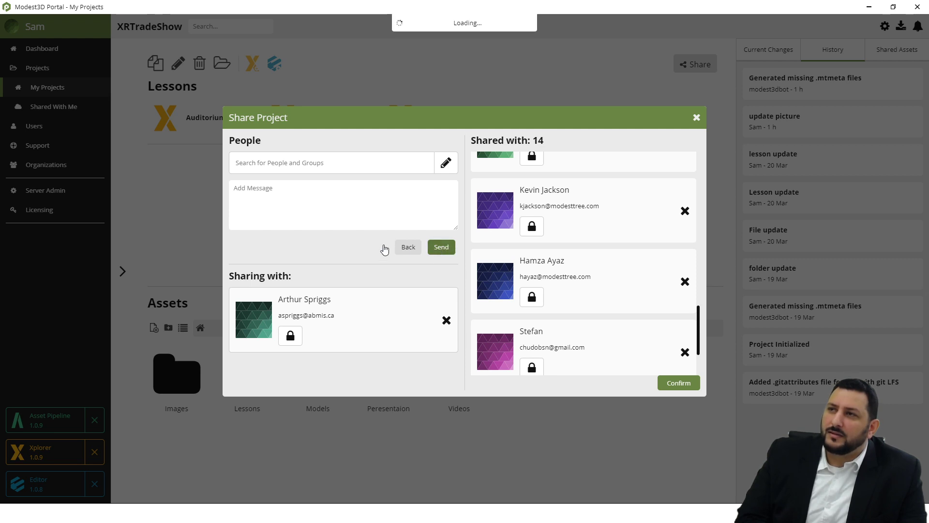
# Step: Add the dlpconsult.ca contact to the project share with Read only access and send the invitation
pyautogui.click(286, 163)
pyautogui.write('MARC')
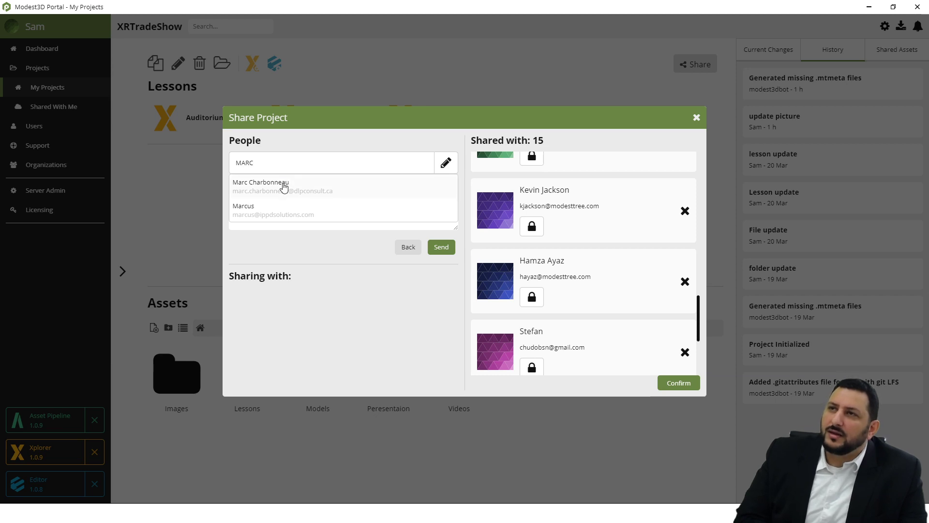
pyautogui.click(284, 187)
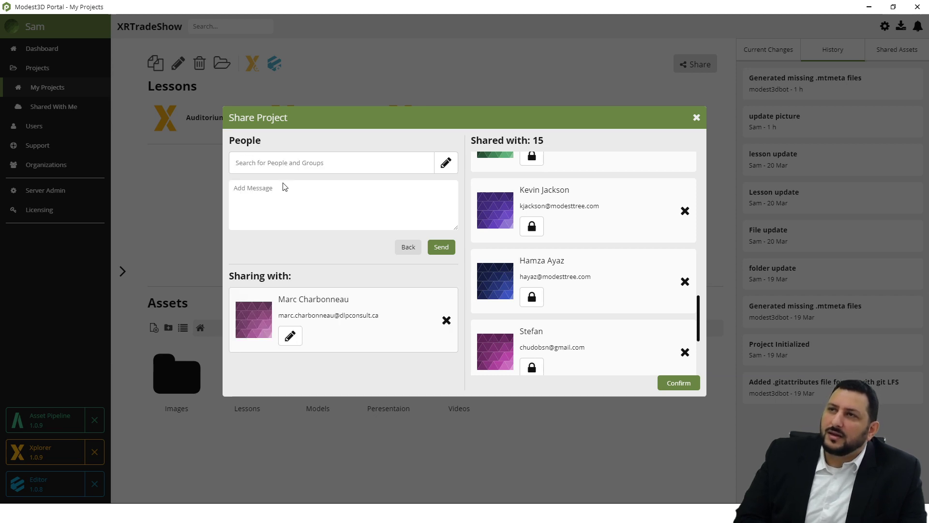
pyautogui.click(289, 338)
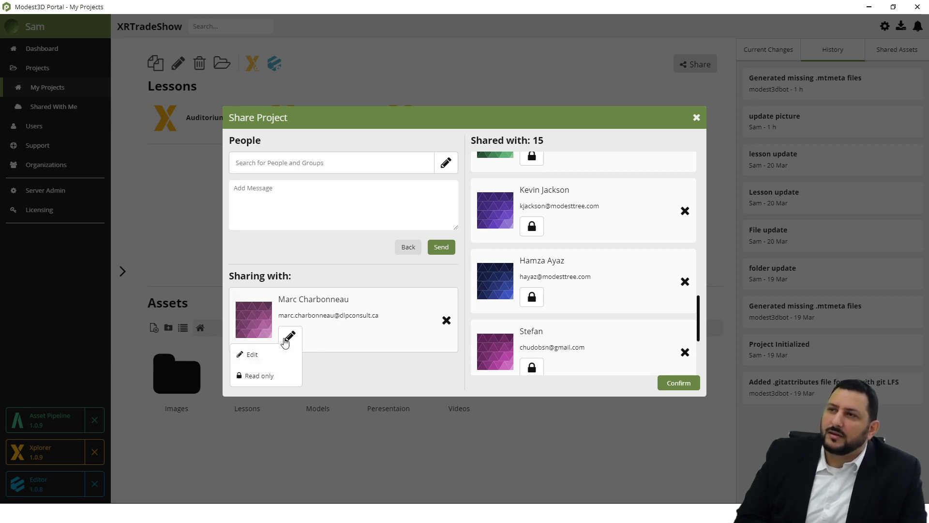
pyautogui.click(262, 376)
pyautogui.click(441, 247)
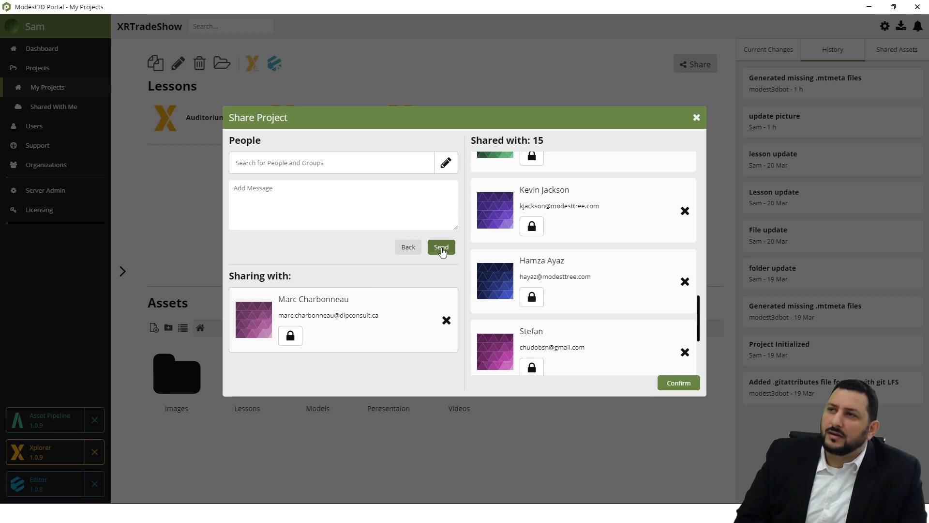
# Step: Confirm the XRTradeShow project sharing and close the share dialog
pyautogui.click(675, 383)
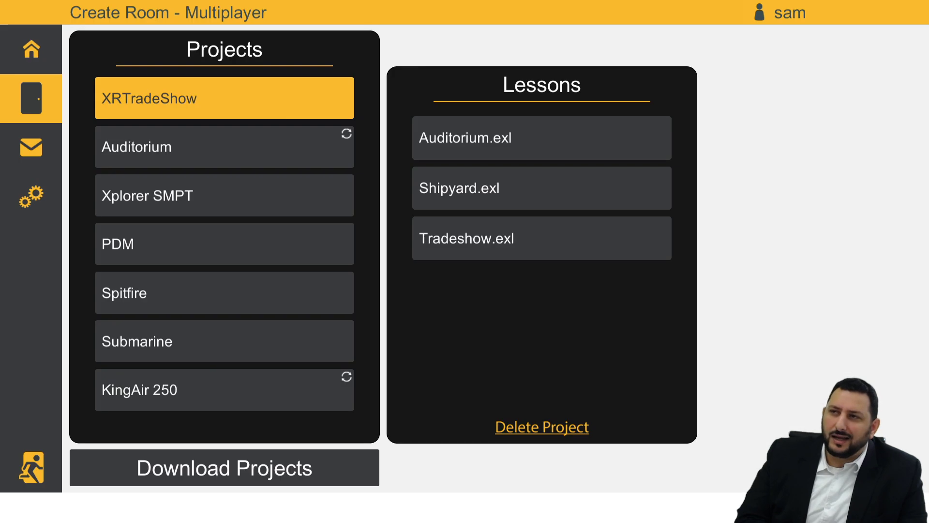
# Step: Set up a multiplayer launch of XRTradeShow's Tradeshow.exl lesson and select demo1, demo2 and demo3 as invitees
pyautogui.click(449, 242)
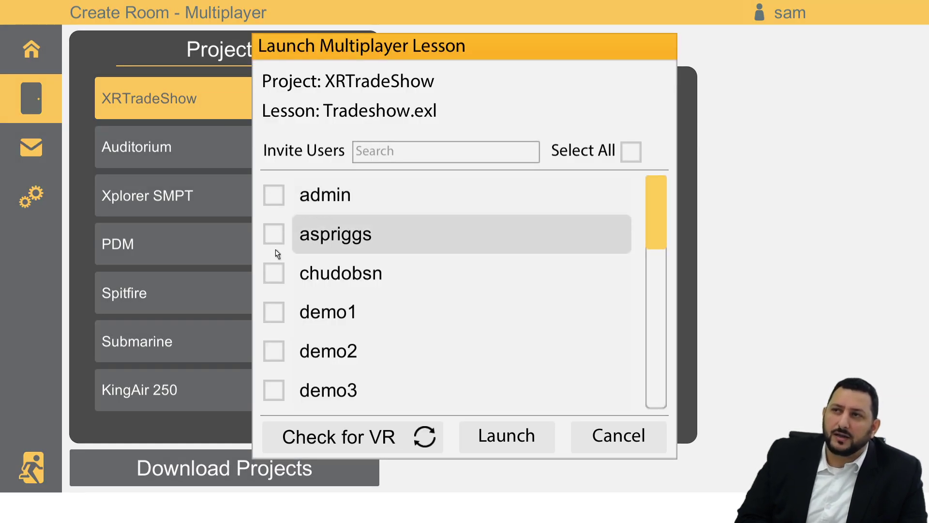
pyautogui.click(273, 312)
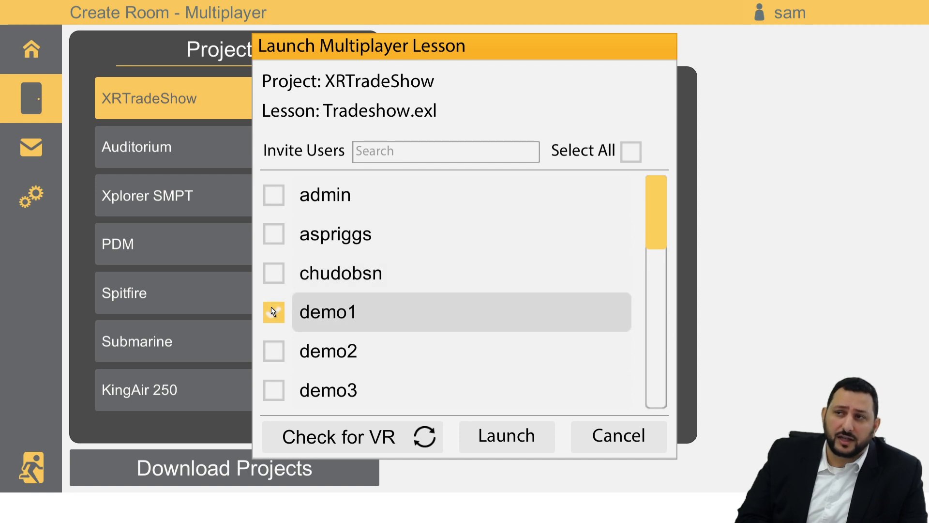
pyautogui.click(274, 350)
# Step: Add the dlpconsult.ca attendee and the last user in the list to the multiplayer lesson's invitees
pyautogui.scroll(-5, 290, 385)
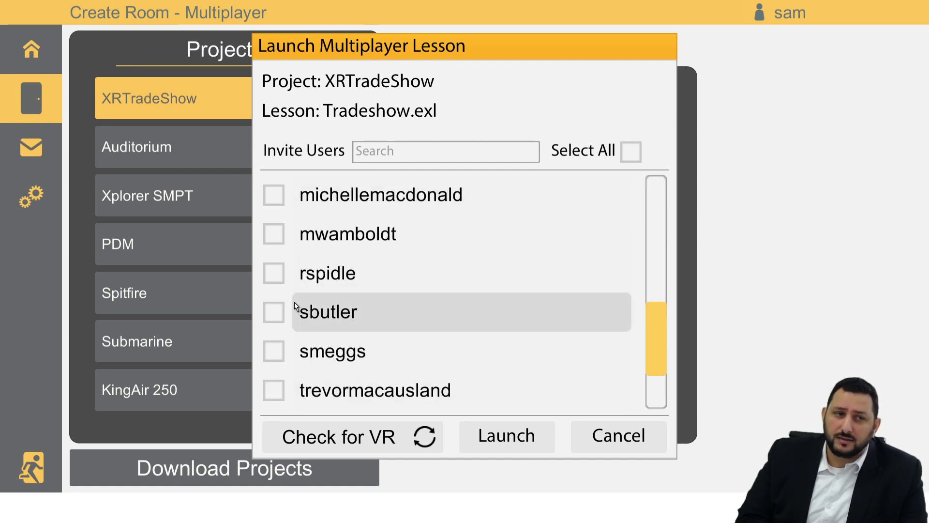
pyautogui.scroll(5, 296, 306)
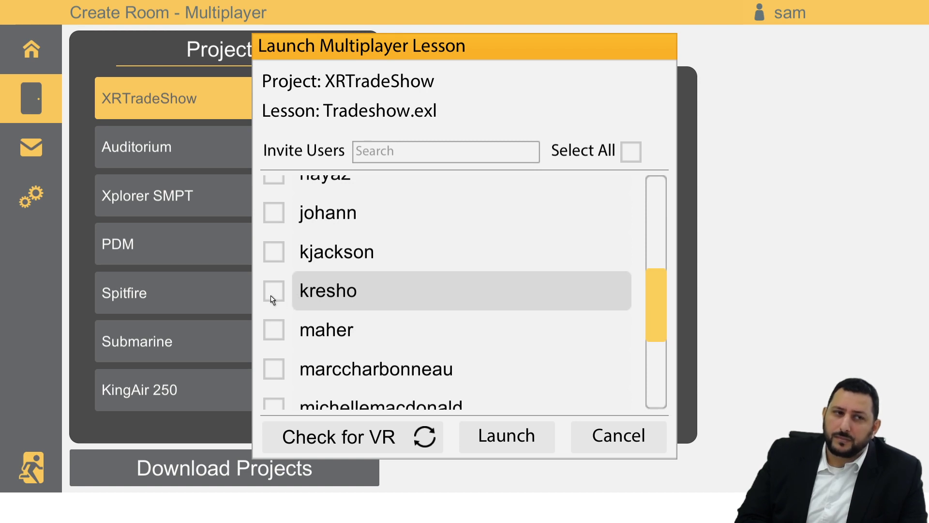
pyautogui.scroll(5, 279, 233)
pyautogui.scroll(-4, 277, 242)
pyautogui.scroll(-2, 281, 344)
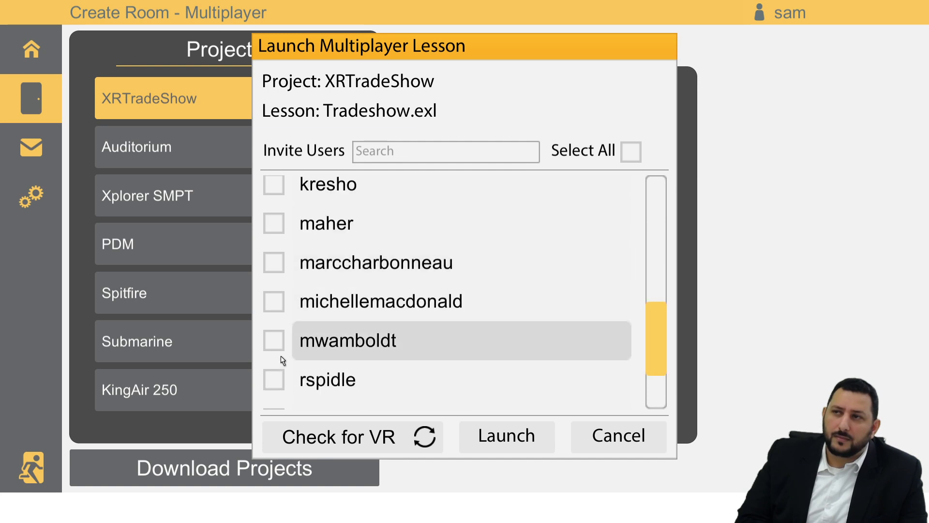
pyautogui.click(274, 263)
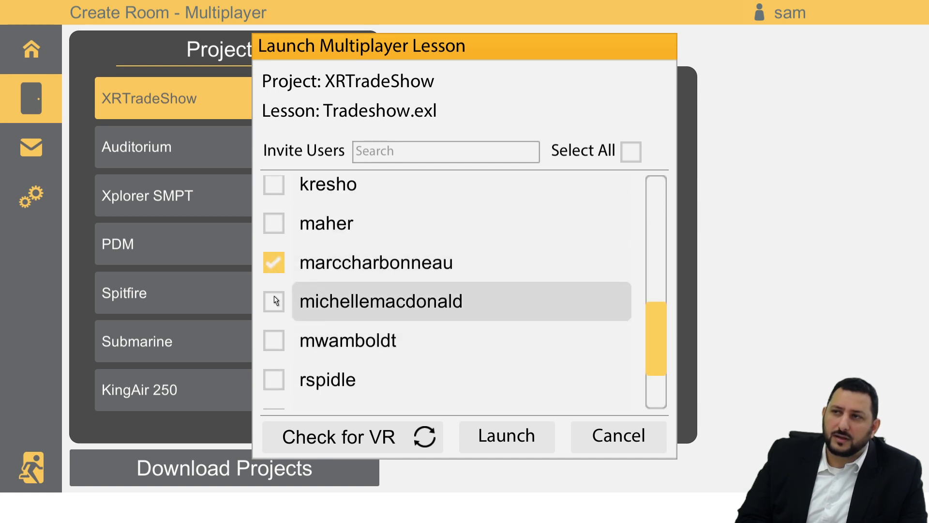
pyautogui.scroll(-3, 273, 340)
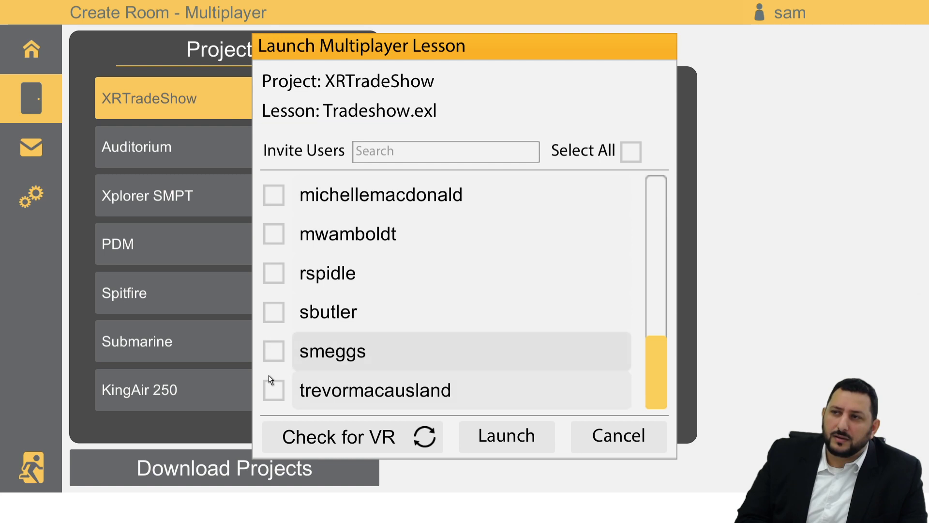
pyautogui.click(273, 387)
# Step: Invite the second listed user and the first and third users below demo3, and launch the multiplayer lesson
pyautogui.scroll(10, 284, 295)
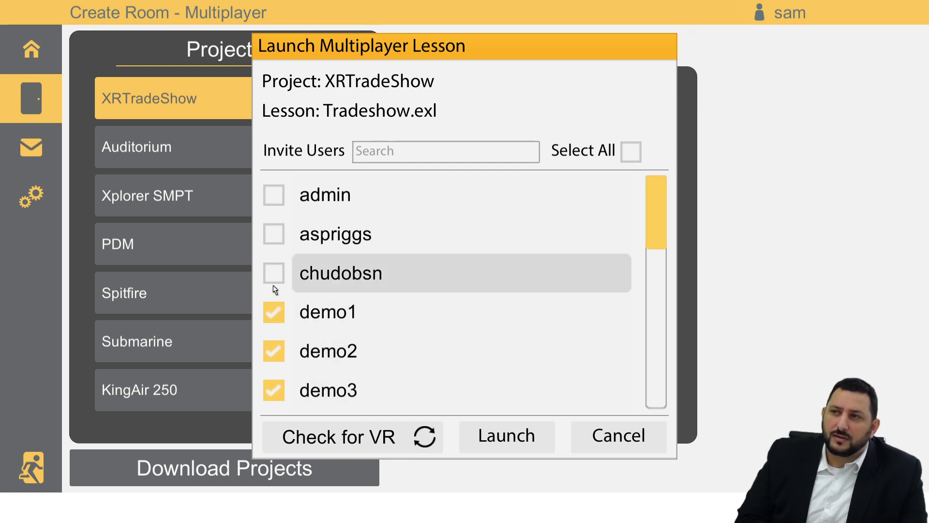
pyautogui.click(272, 236)
pyautogui.scroll(-5, 277, 271)
pyautogui.scroll(-2, 278, 284)
pyautogui.scroll(2, 274, 286)
pyautogui.click(272, 293)
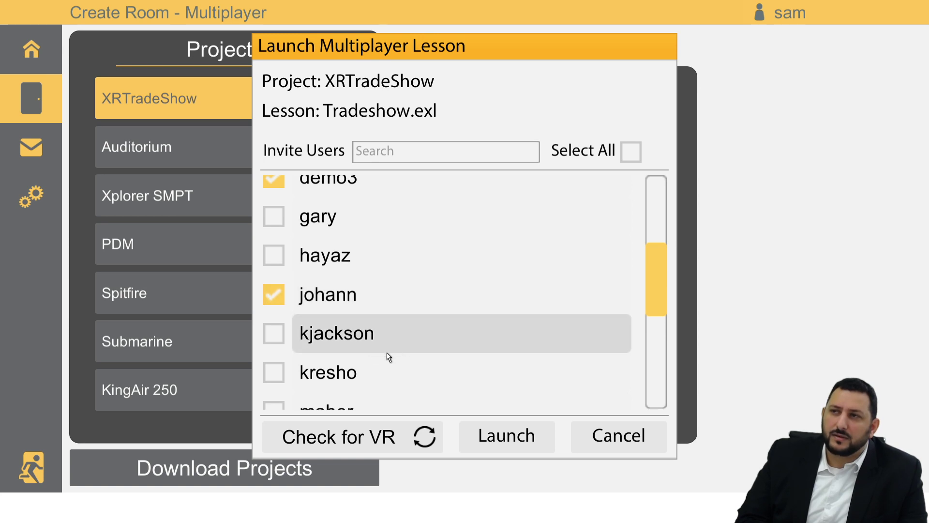
pyautogui.click(284, 224)
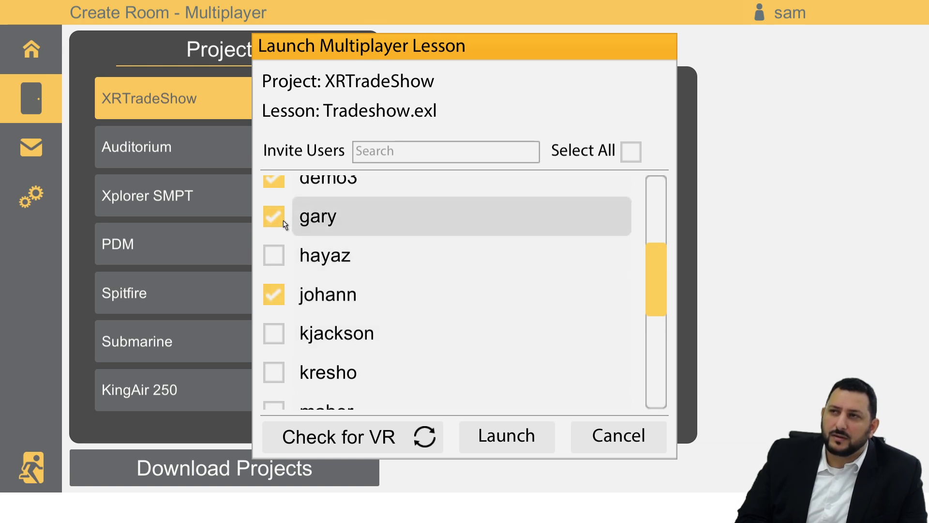
pyautogui.click(491, 431)
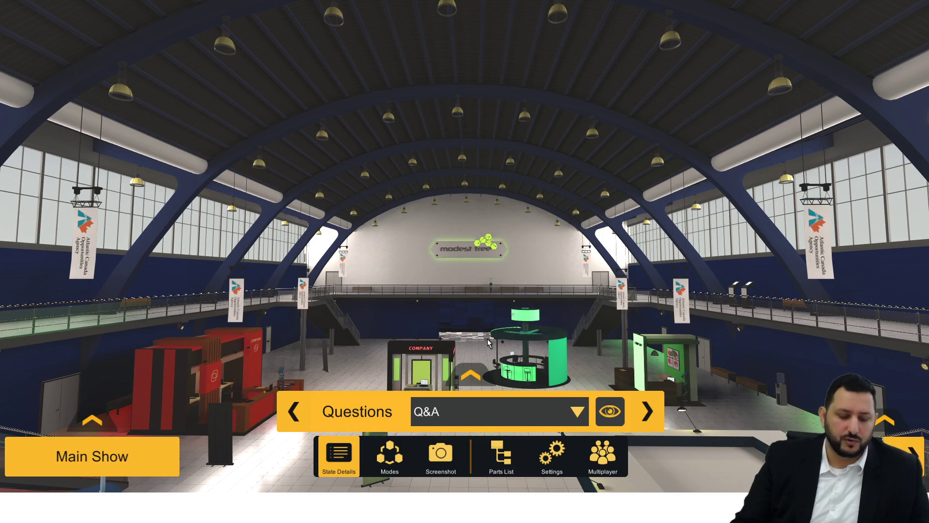
# Step: Look around the trade show hall and examine the first joined player's avatar near the balcony opening
pyautogui.moveTo(443, 281); pyautogui.dragTo(809, 307)
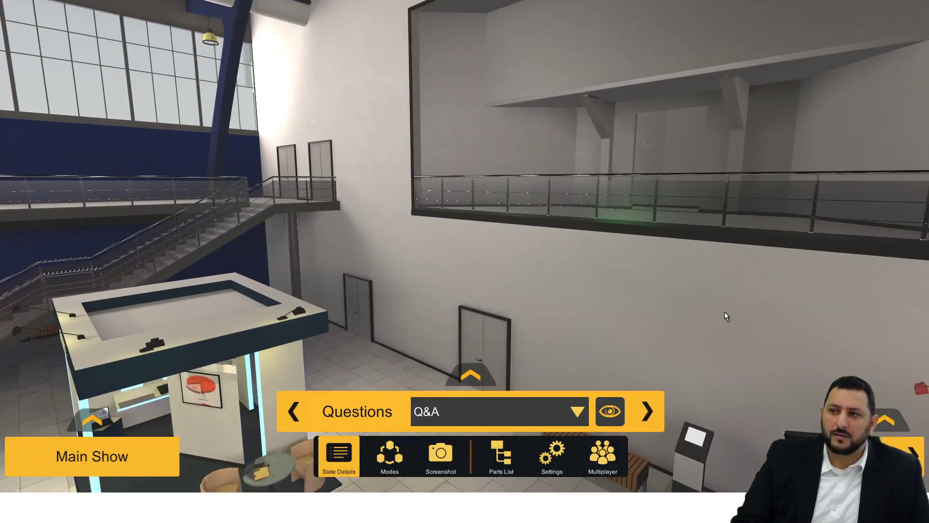
pyautogui.press('e')
pyautogui.moveTo(667, 303)
pyautogui.mouseDown()
pyautogui.moveTo(695, 292)
pyautogui.moveTo(689, 302)
pyautogui.moveTo(661, 298)
pyautogui.moveTo(674, 299)
pyautogui.mouseUp()
pyautogui.press('e')
pyautogui.press('q')
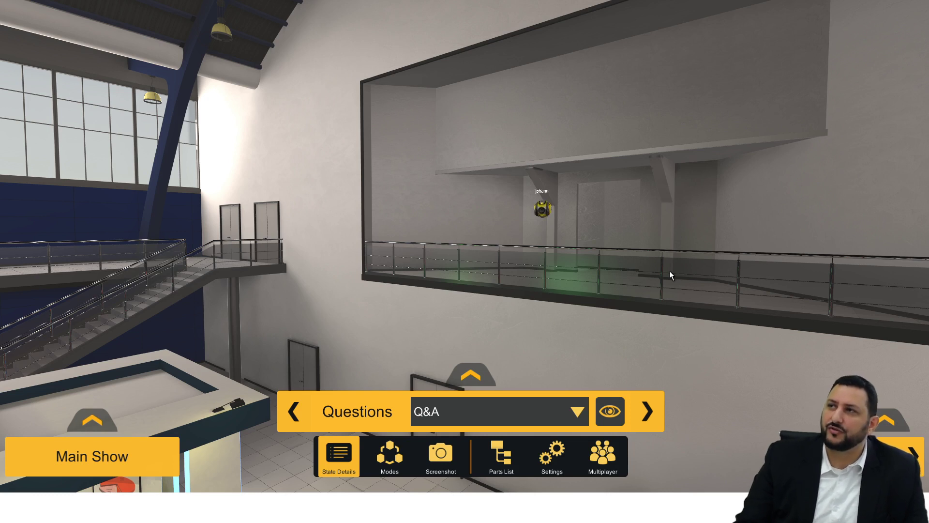
pyautogui.moveTo(620, 266); pyautogui.dragTo(626, 261, button='right')
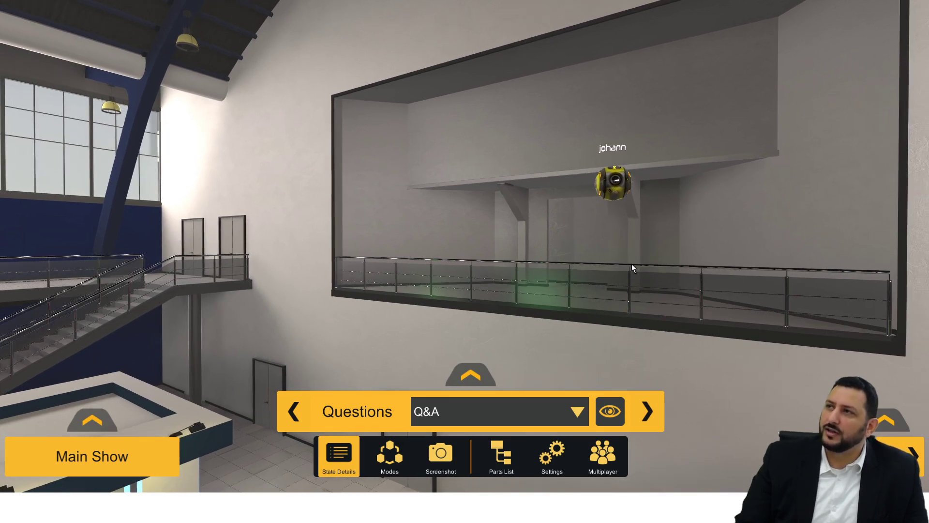
pyautogui.moveTo(635, 264); pyautogui.dragTo(611, 272, button='right')
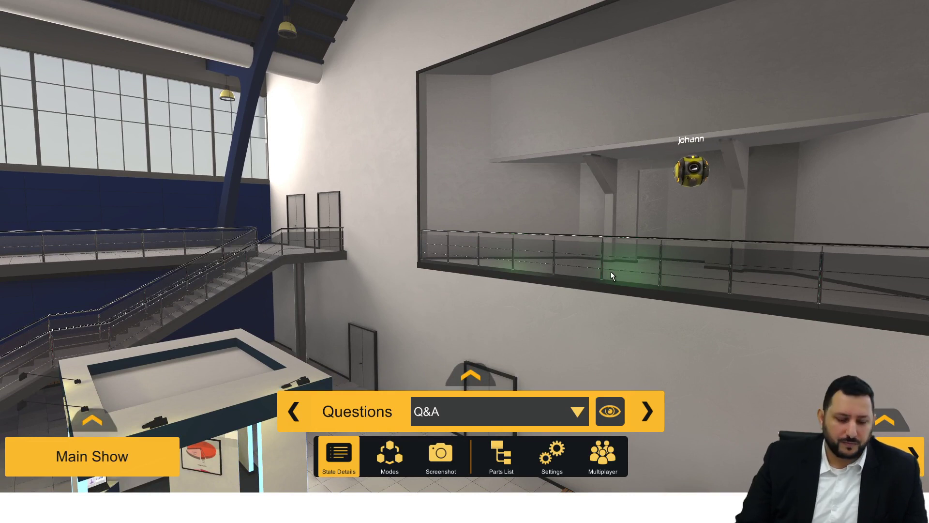
# Step: Examine the demo1 player's avatar inside the balcony opening from near and far
pyautogui.moveTo(610, 271); pyautogui.dragTo(756, 261, button='right')
pyautogui.press('a')
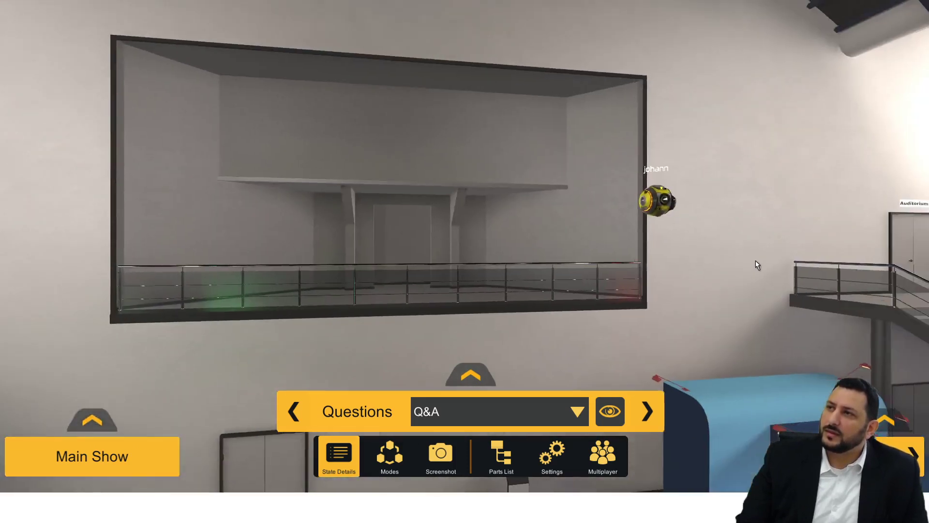
pyautogui.press('a')
pyautogui.press('s')
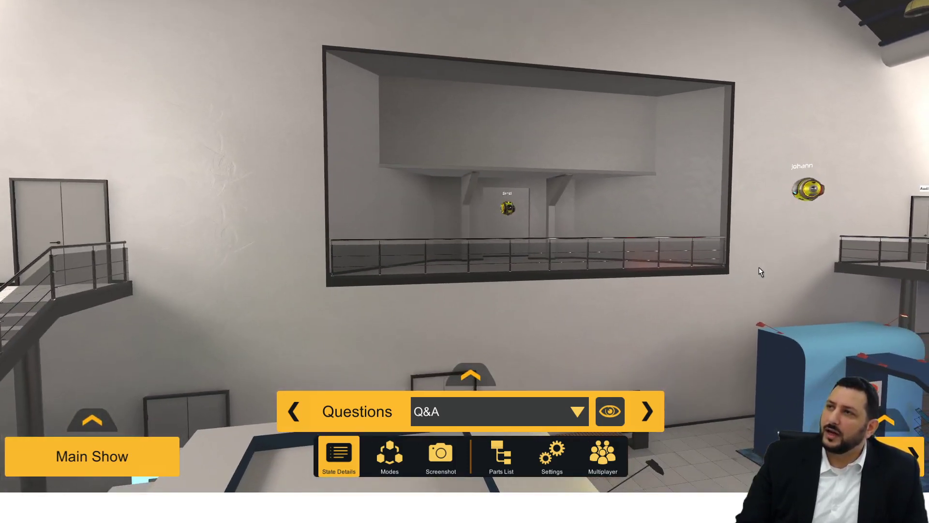
pyautogui.press('w')
pyautogui.press('w')
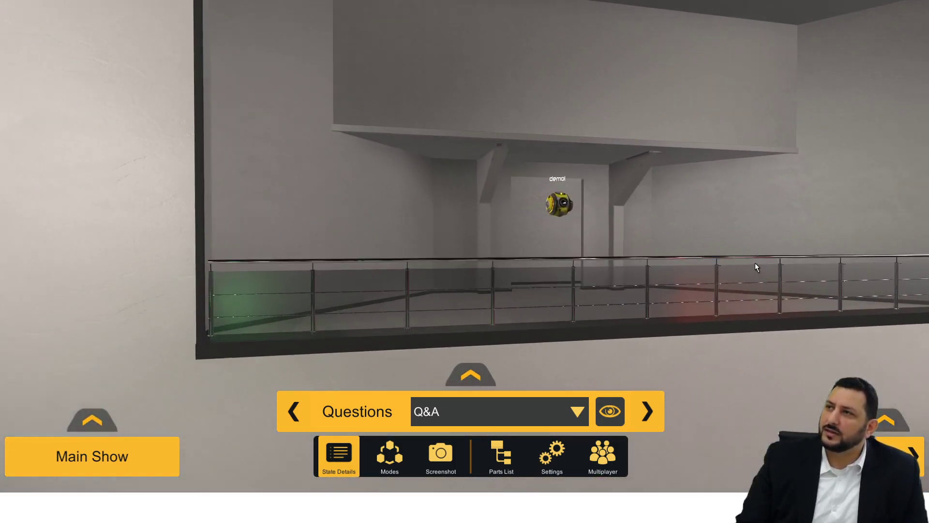
pyautogui.press('s')
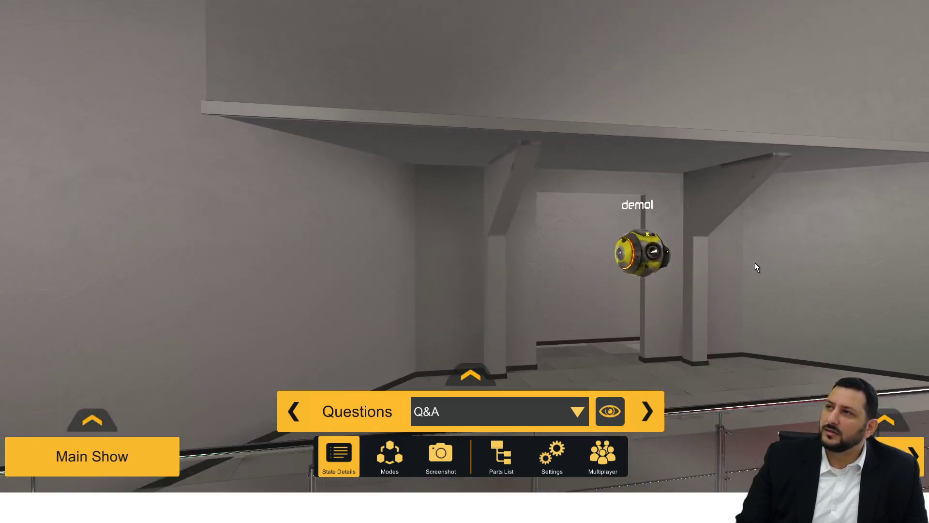
pyautogui.moveTo(756, 263); pyautogui.dragTo(829, 271, button='right')
pyautogui.press('s')
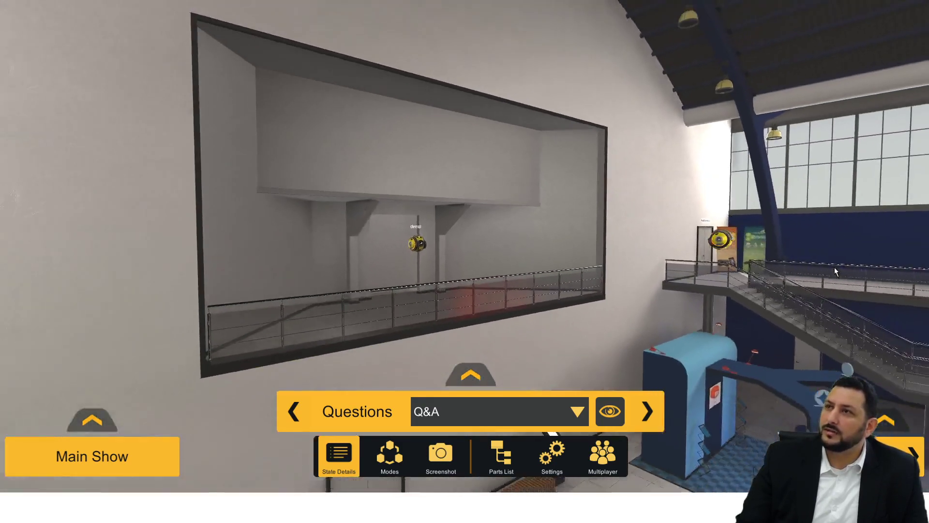
# Step: Mute the host, demo1 and the other connected player in the multiplayer lobby, and close the multiplayer options
pyautogui.moveTo(834, 267); pyautogui.dragTo(875, 325, button='right')
pyautogui.click(602, 457)
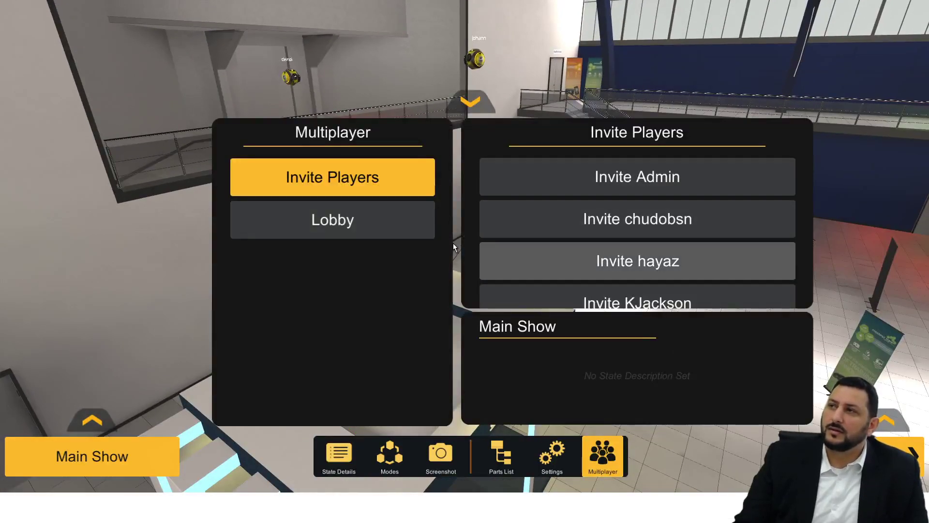
pyautogui.click(418, 225)
pyautogui.click(747, 182)
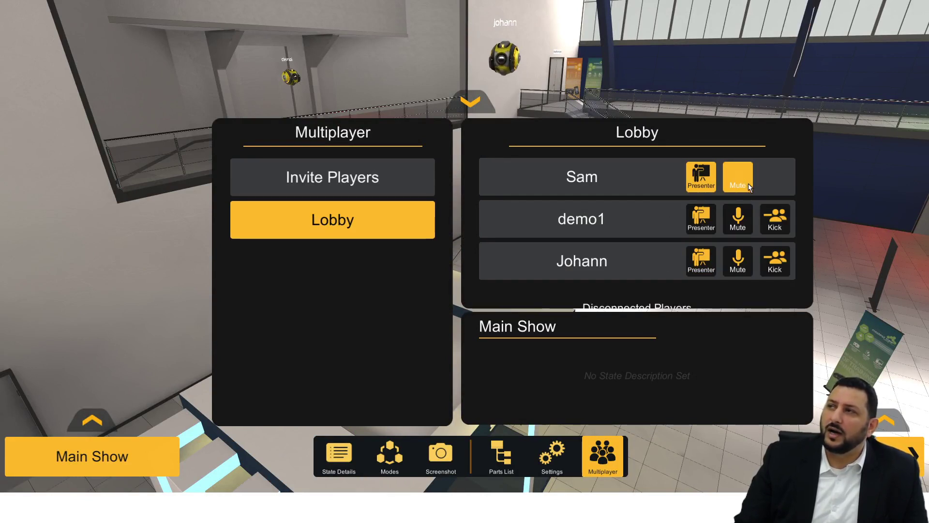
pyautogui.click(736, 223)
pyautogui.click(737, 257)
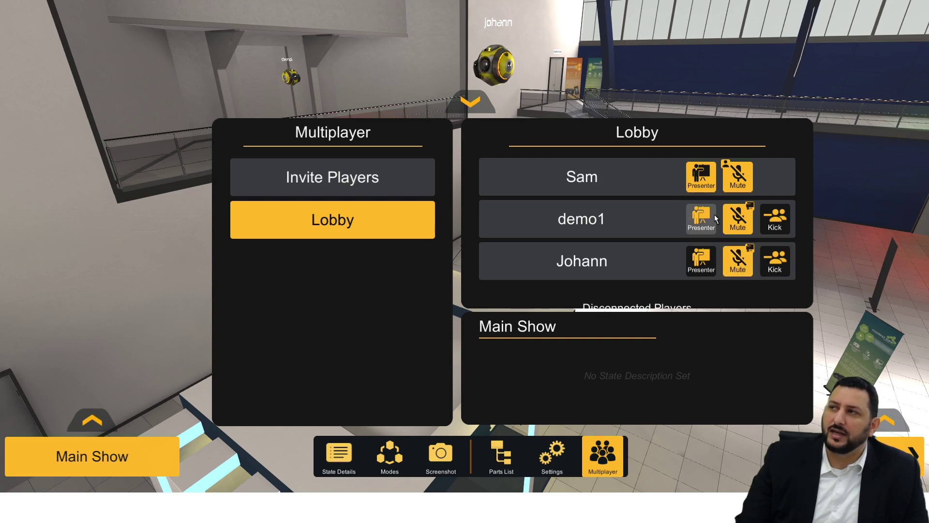
pyautogui.click(487, 108)
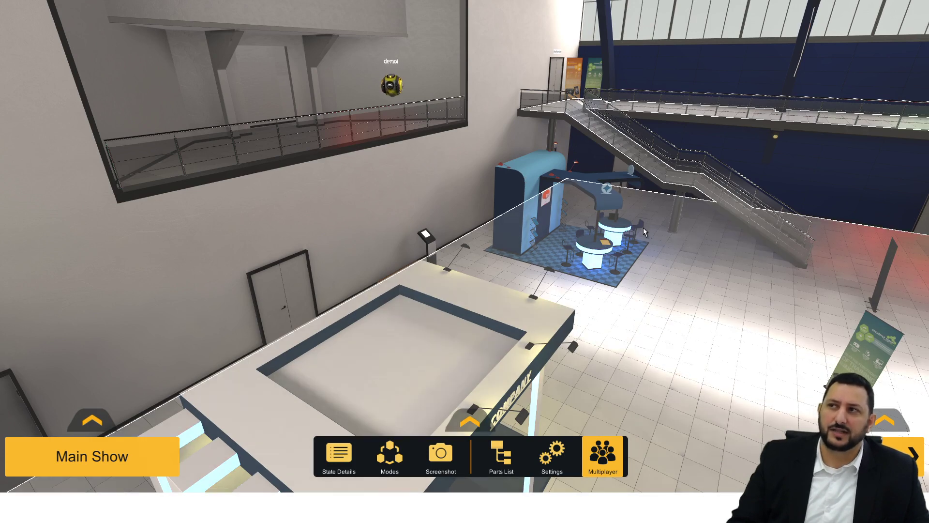
# Step: Survey the hall for avatars and review the players in the lobby and those still available to invite
pyautogui.moveTo(632, 246); pyautogui.dragTo(371, 207, button='right')
pyautogui.press('d')
pyautogui.press('s')
pyautogui.moveTo(370, 208); pyautogui.dragTo(378, 211, button='right')
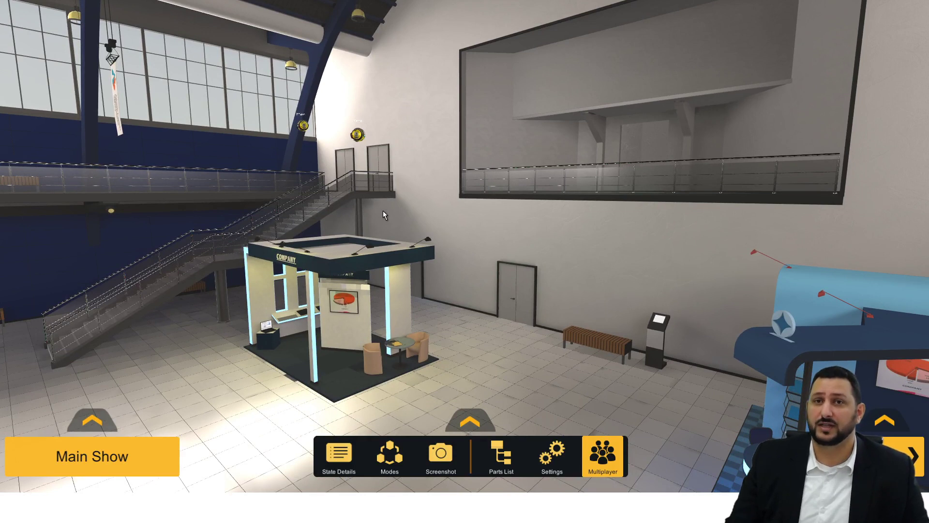
pyautogui.click(594, 446)
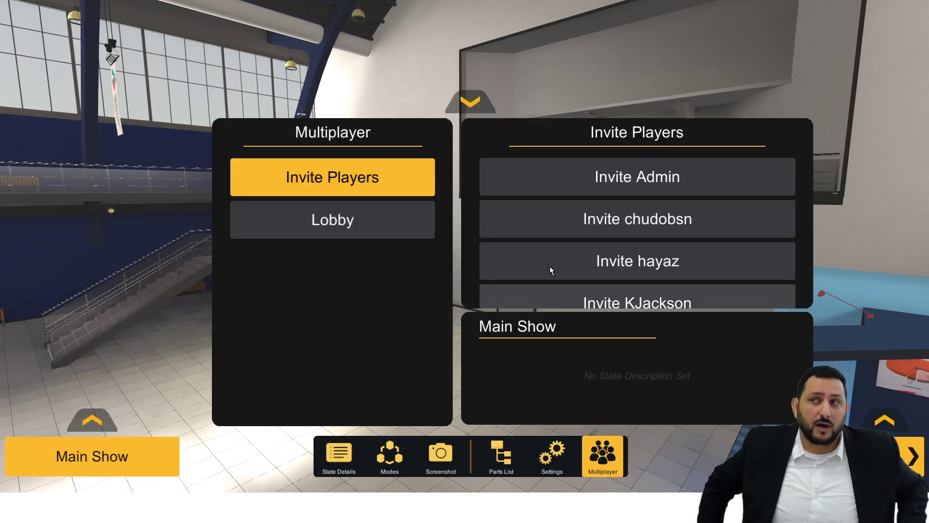
pyautogui.click(358, 214)
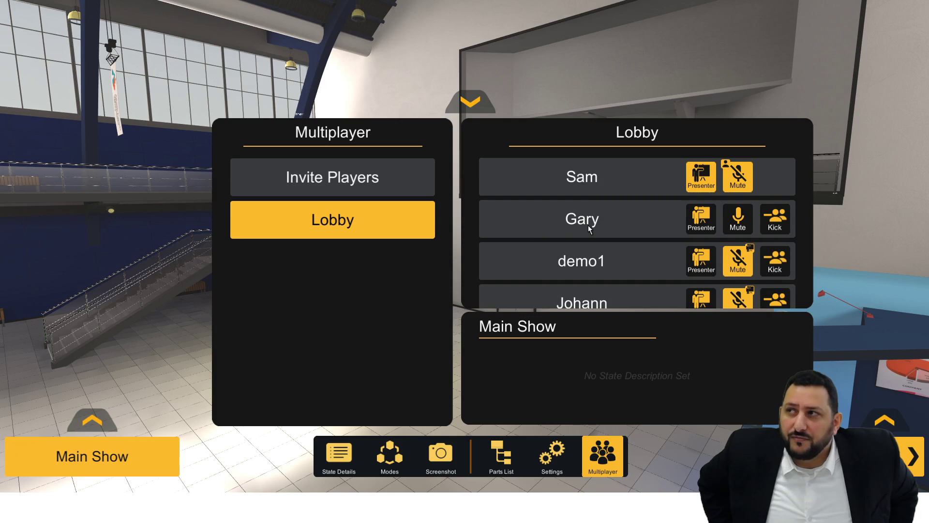
pyautogui.scroll(-5, 588, 227)
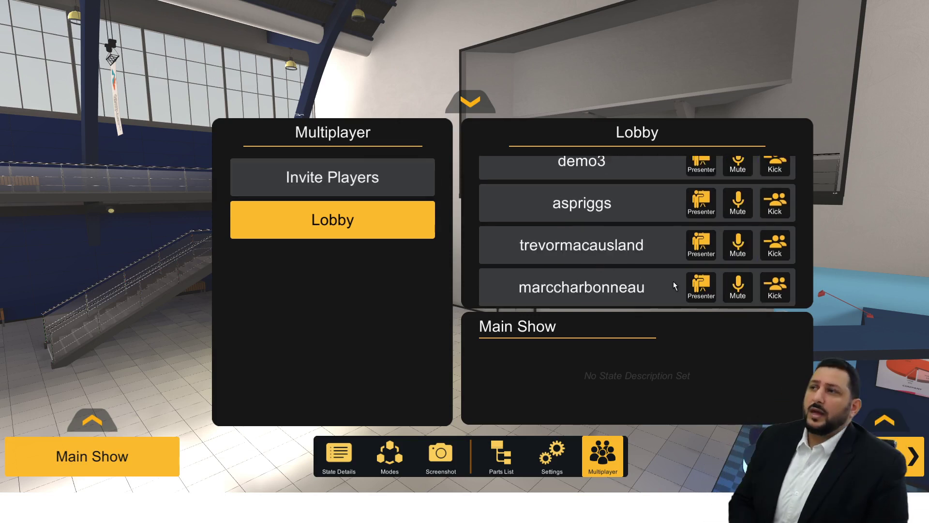
pyautogui.click(393, 182)
pyautogui.scroll(-5, 596, 265)
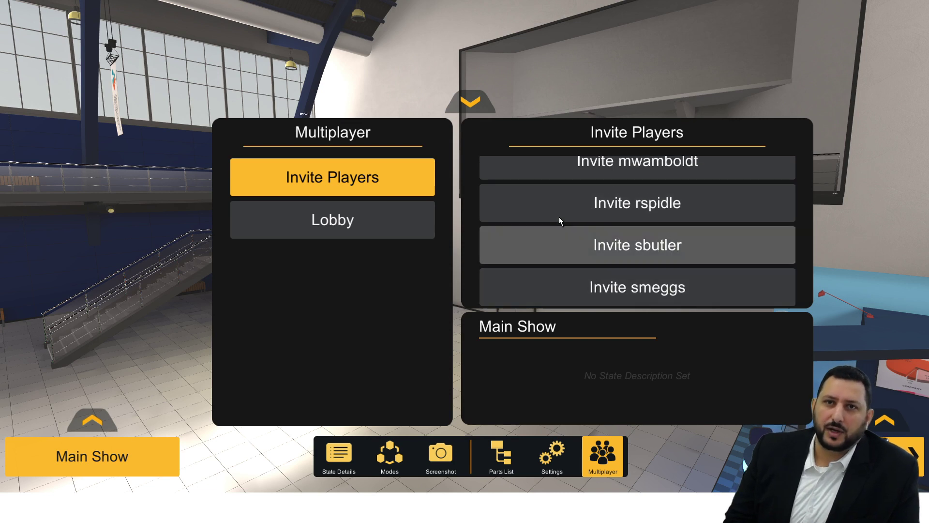
pyautogui.click(481, 104)
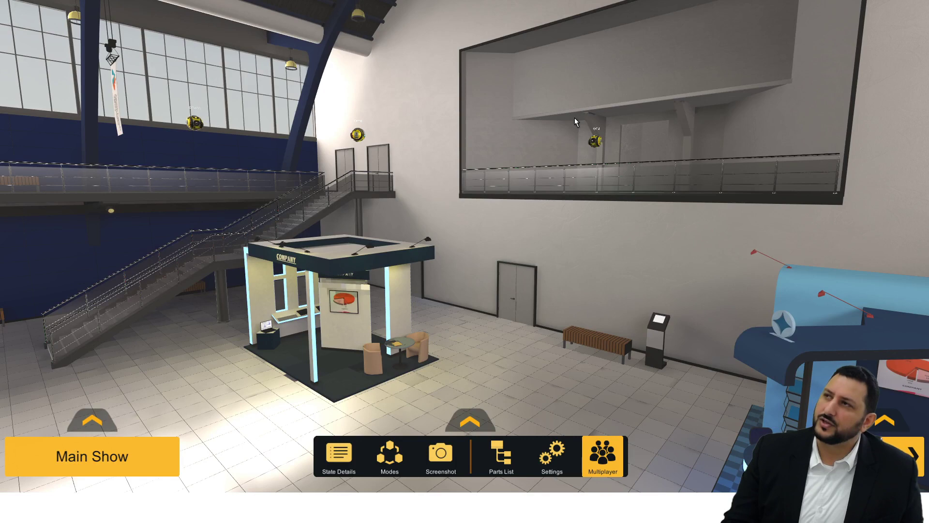
# Step: Fly around the booth and balcony to examine the connected players' avatars up close
pyautogui.press('w')
pyautogui.moveTo(545, 146); pyautogui.dragTo(445, 152, button='right')
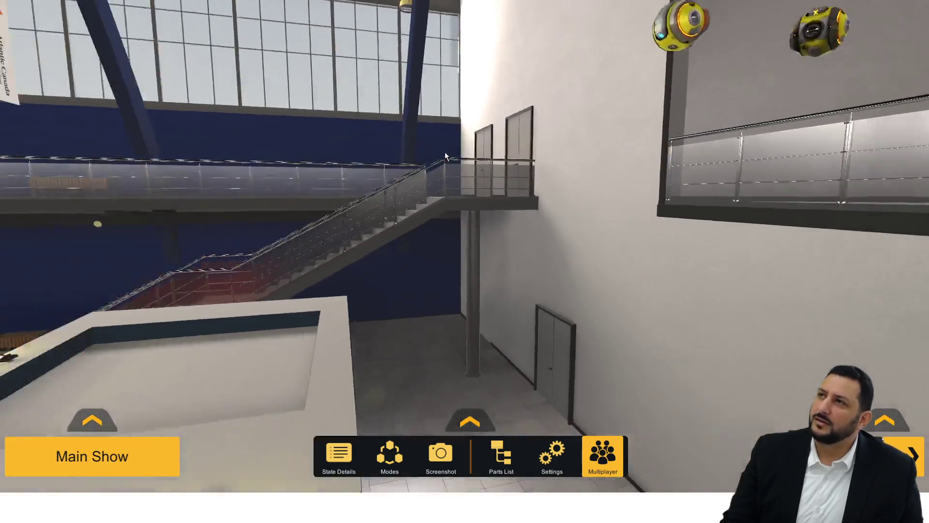
pyautogui.press('s')
pyautogui.press('w')
pyautogui.press('w')
pyautogui.moveTo(446, 152); pyautogui.dragTo(625, 130, button='right')
pyautogui.press('a')
pyautogui.press('w')
pyautogui.press('e')
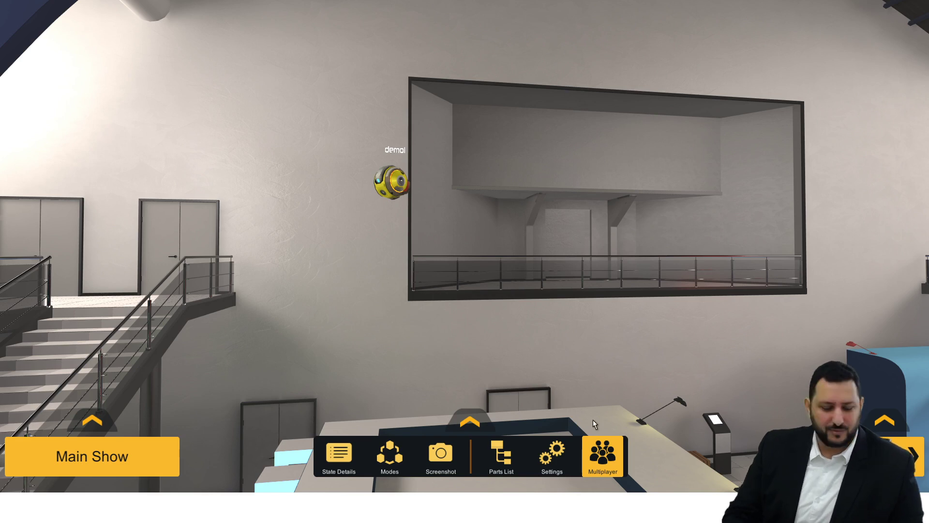
# Step: Check the multiplayer lobby again for connected and disconnected players
pyautogui.click(603, 455)
pyautogui.click(341, 218)
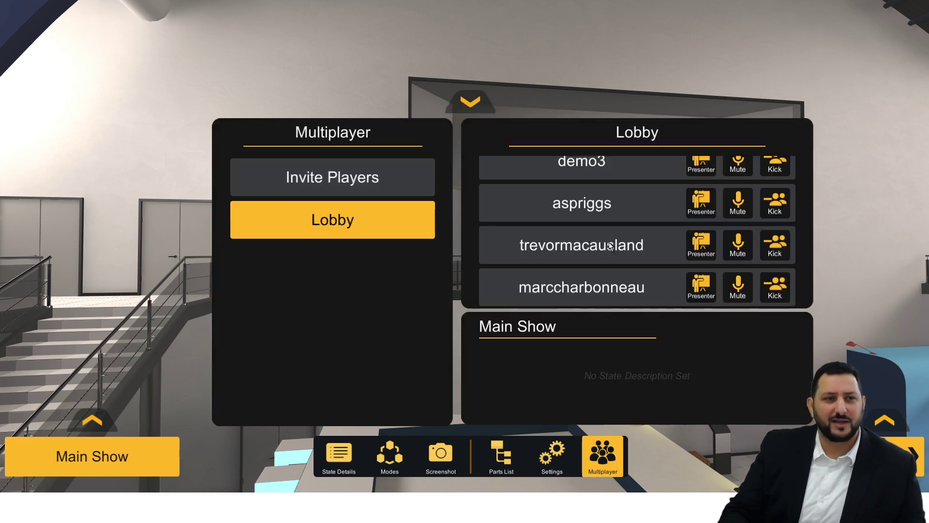
pyautogui.scroll(3, 623, 226)
pyautogui.scroll(-3, 623, 227)
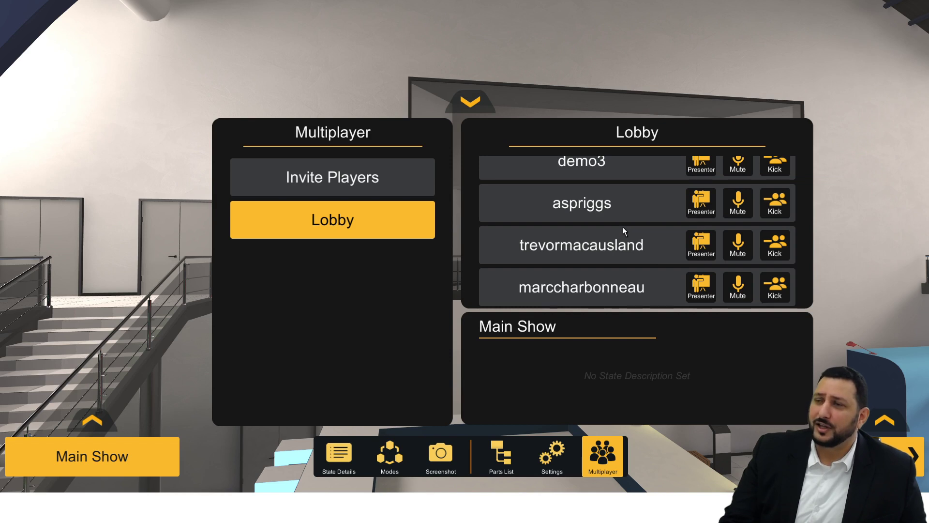
# Step: Invite the player listed directly below Admin to the session and close the multiplayer options
pyautogui.click(396, 186)
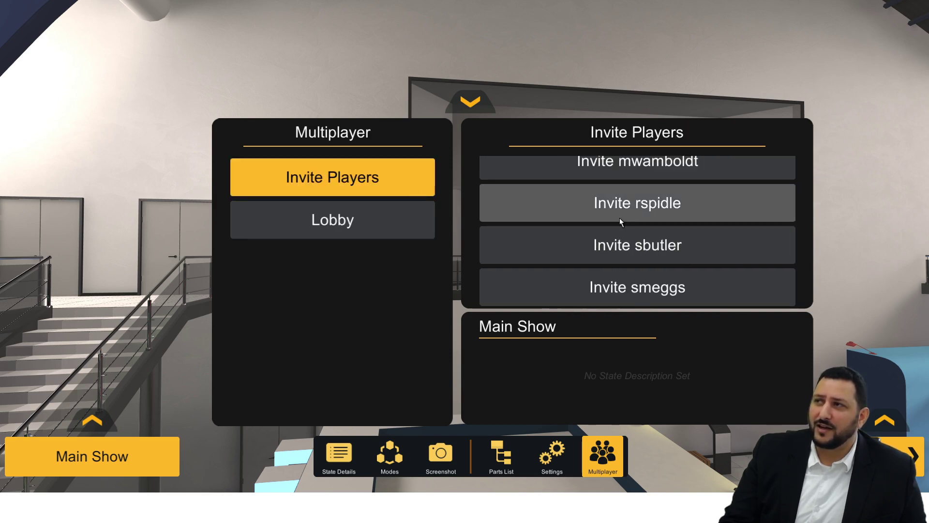
pyautogui.scroll(5, 627, 237)
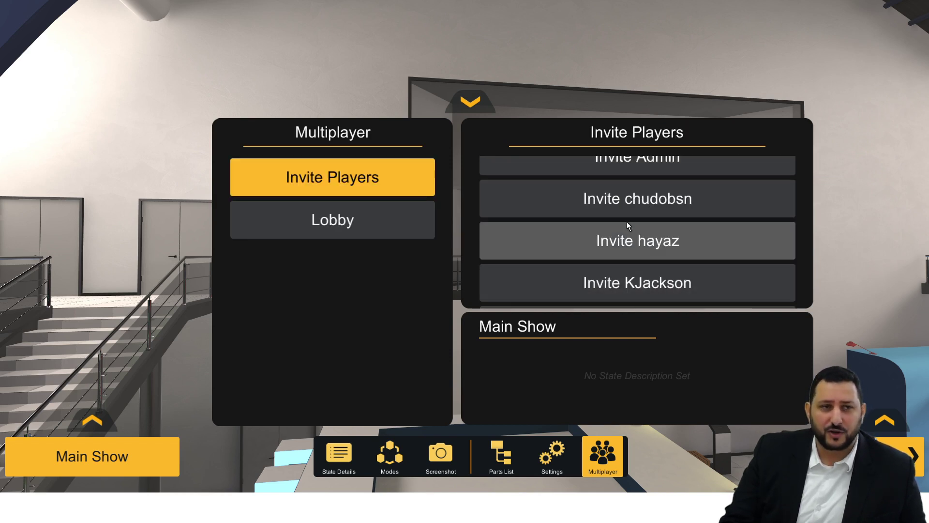
pyautogui.click(626, 221)
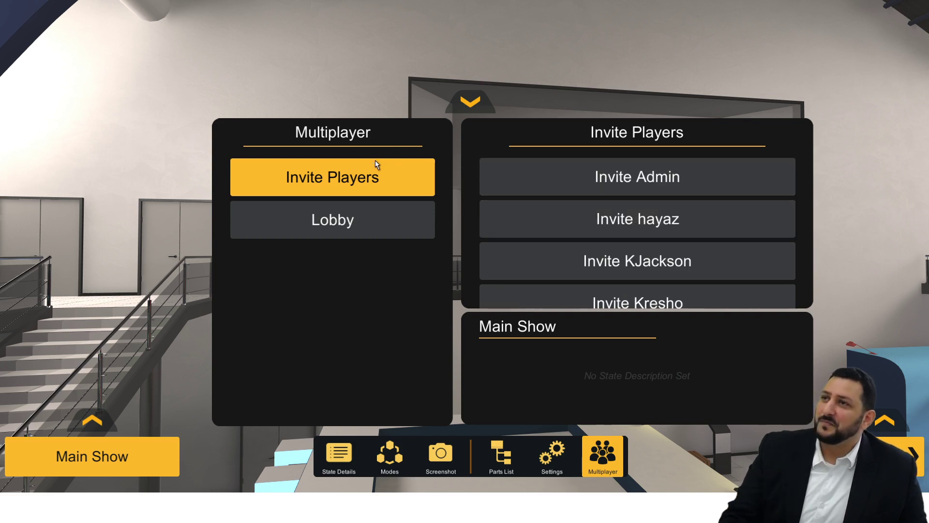
pyautogui.click(465, 104)
# Step: Face the trade show booths and review the available interaction tools, from Interact and Grab through Clear Effect
pyautogui.moveTo(449, 135); pyautogui.dragTo(752, 184, button='right')
pyautogui.press('w')
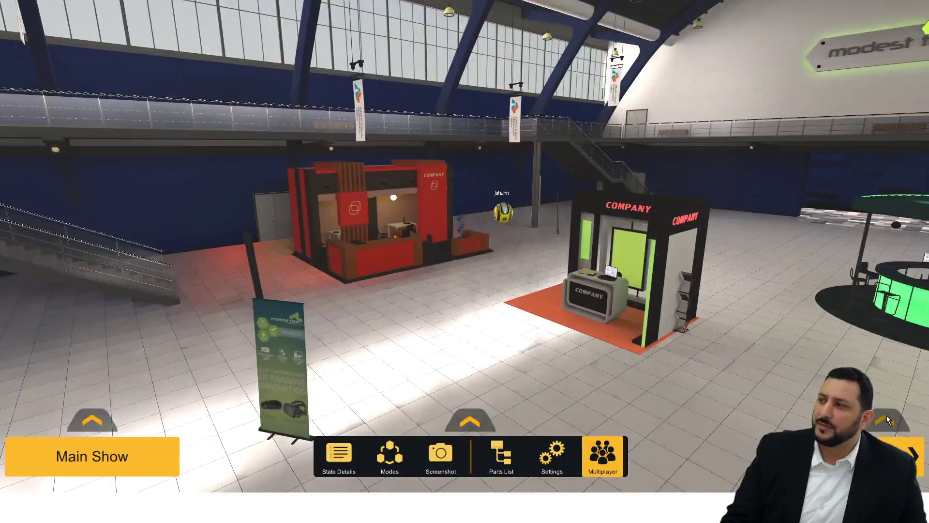
pyautogui.click(885, 420)
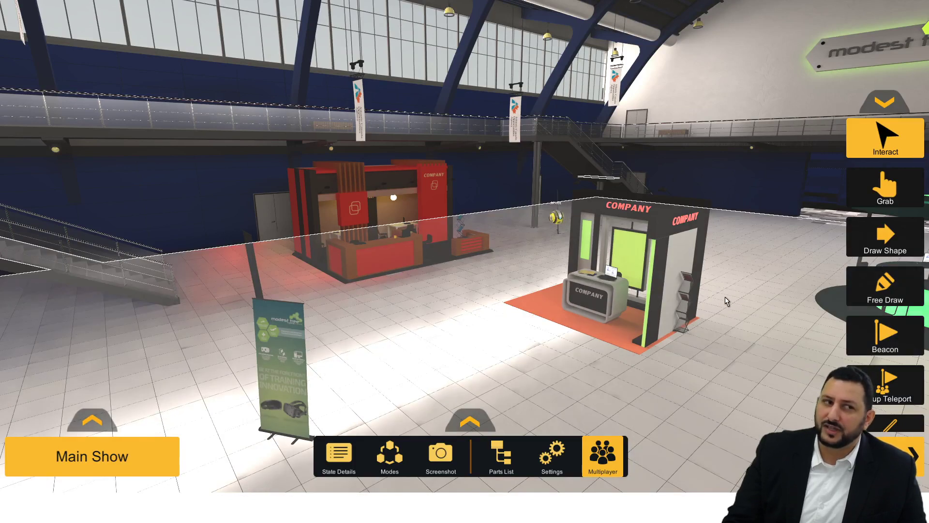
pyautogui.click(726, 300)
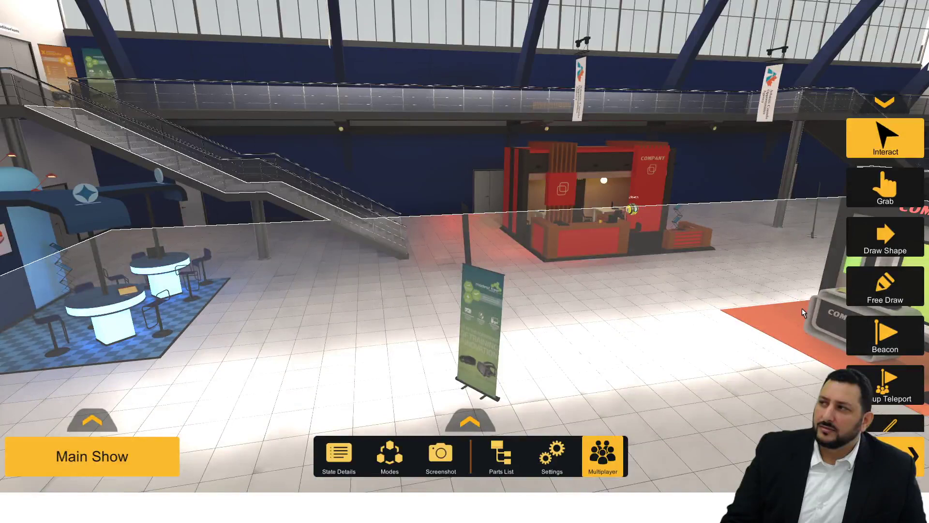
pyautogui.scroll(-5, 861, 244)
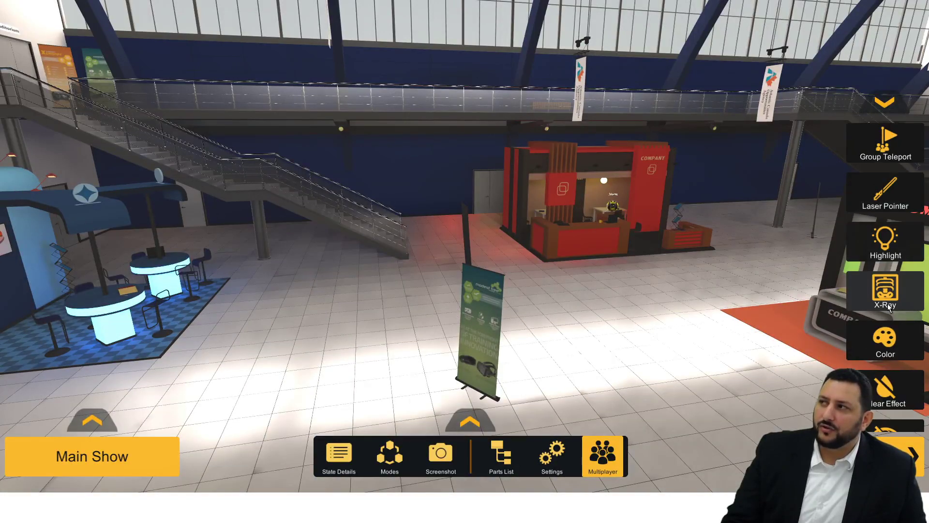
pyautogui.scroll(5, 876, 242)
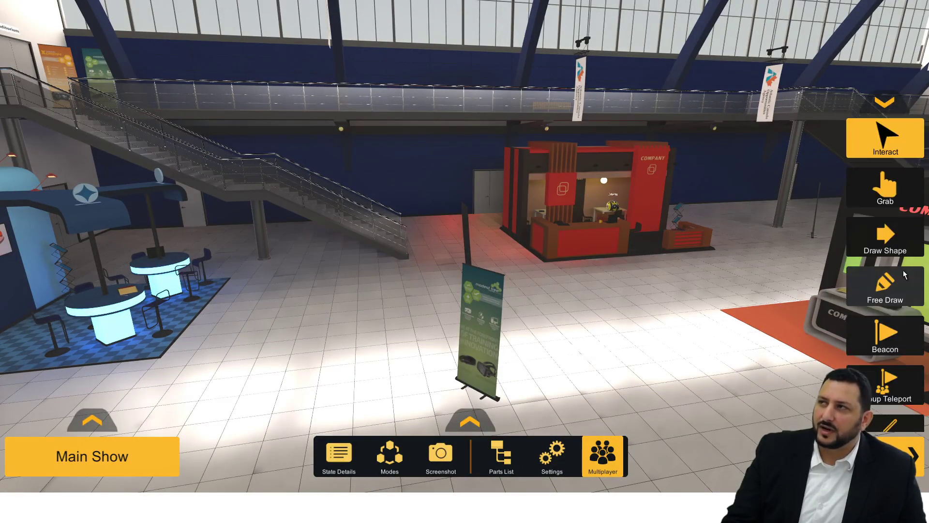
pyautogui.click(889, 109)
# Step: Fly through the hall and up to the balcony to examine the gathered attendee avatars
pyautogui.press('w')
pyautogui.moveTo(747, 187); pyautogui.dragTo(928, 155, button='right')
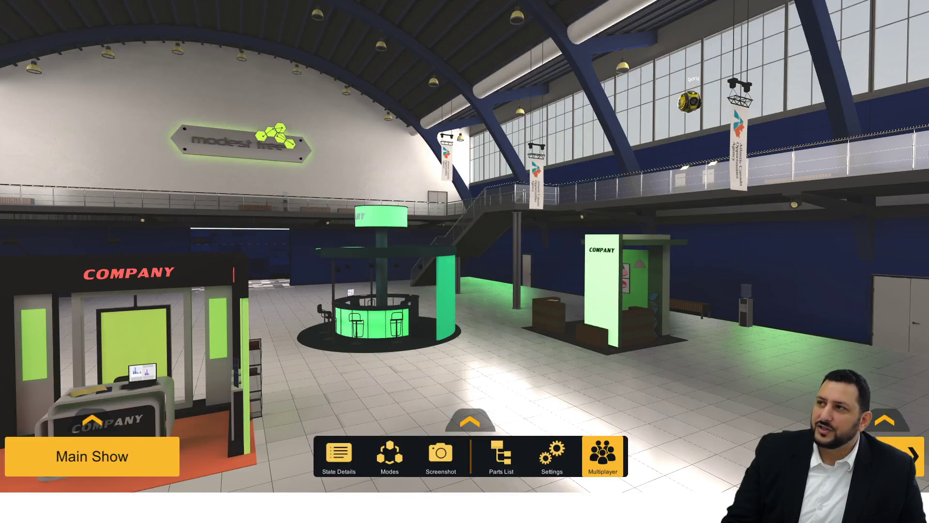
pyautogui.moveTo(928, 154); pyautogui.dragTo(928, 108, button='right')
pyautogui.press('w')
pyautogui.press('w')
pyautogui.press('s')
pyautogui.press('w')
pyautogui.press('w')
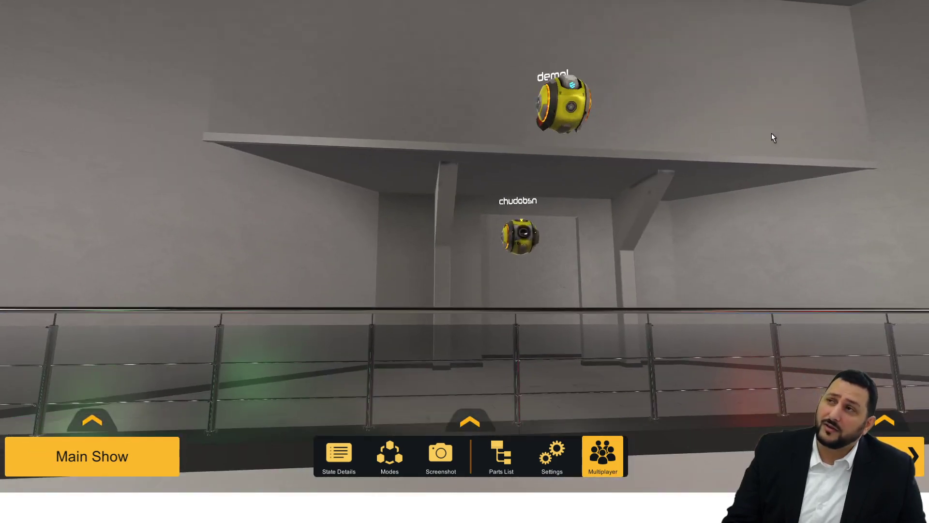
pyautogui.moveTo(733, 173); pyautogui.dragTo(843, 177, button='right')
pyautogui.press('s')
pyautogui.press('w')
pyautogui.press('w')
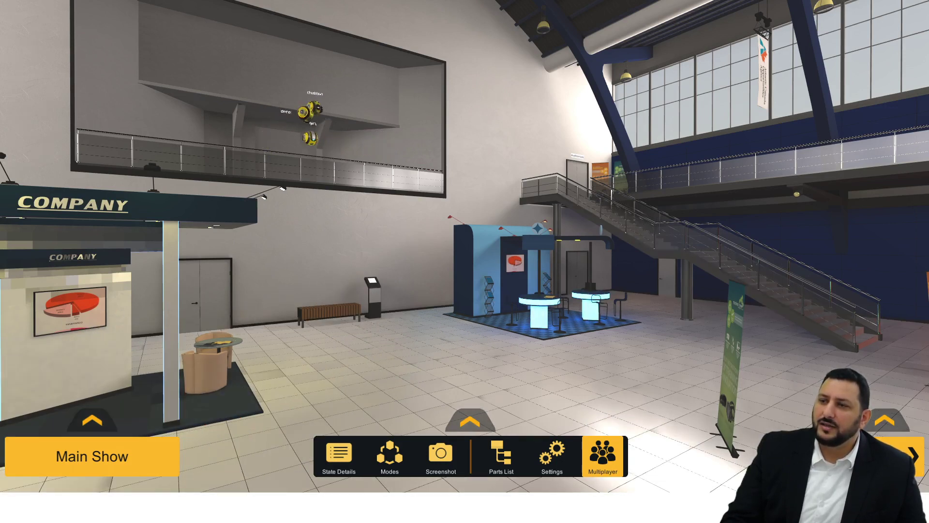
pyautogui.moveTo(461, 237); pyautogui.dragTo(450, 222, button='right')
# Step: Look through the Settings, Parts List, Screenshot and Modes options and close them
pyautogui.click(552, 458)
pyautogui.click(516, 457)
pyautogui.click(452, 468)
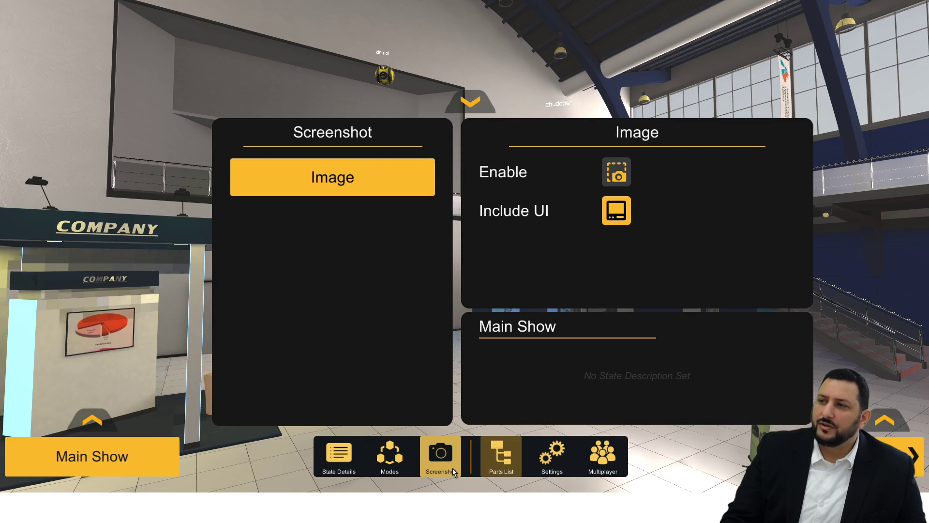
pyautogui.click(397, 462)
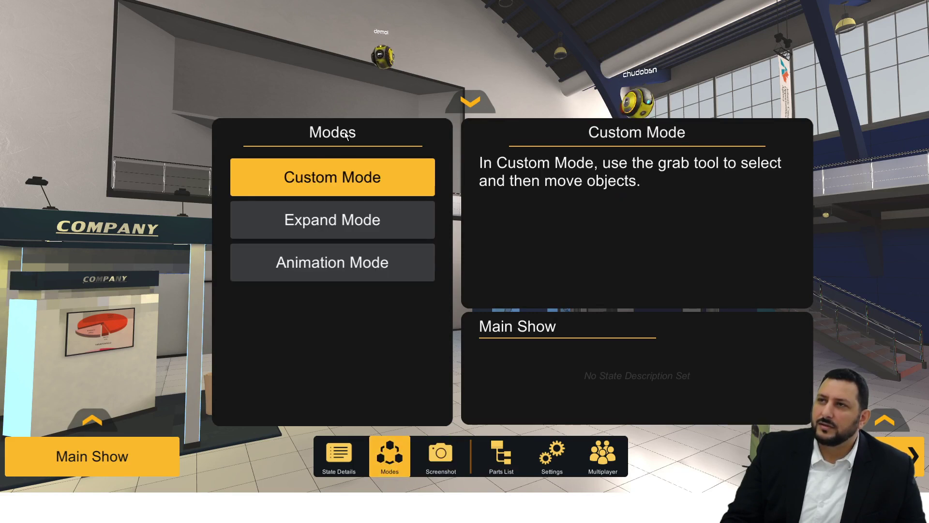
pyautogui.click(472, 101)
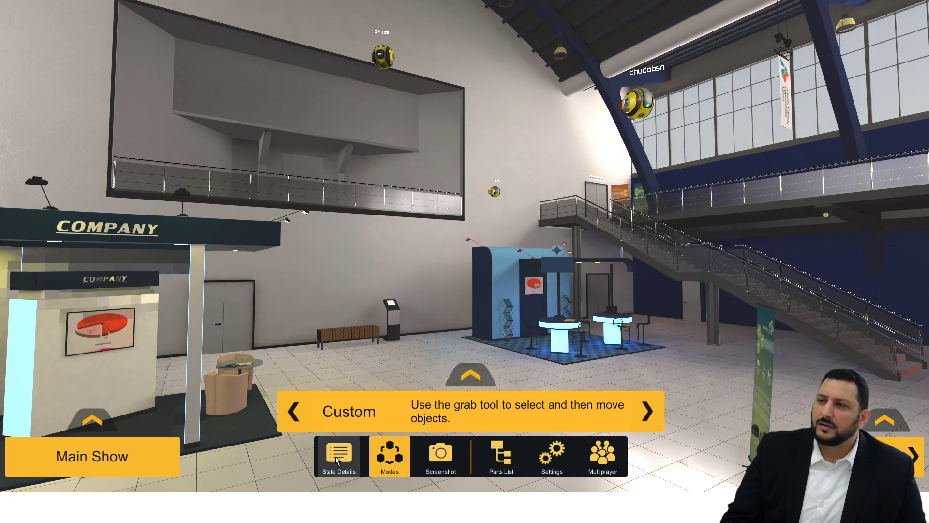
# Step: Display the Business Card image from the state details and enlarge it to most of the view's width
pyautogui.click(337, 457)
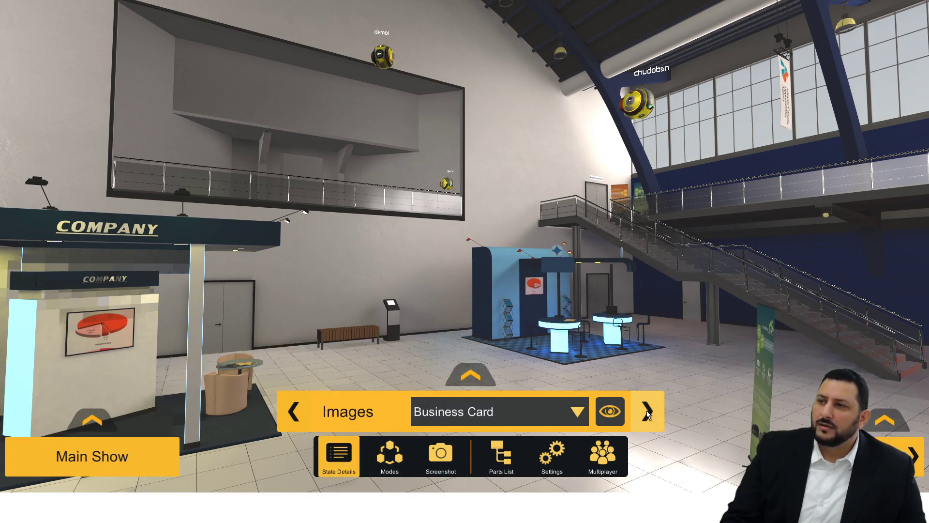
pyautogui.click(612, 413)
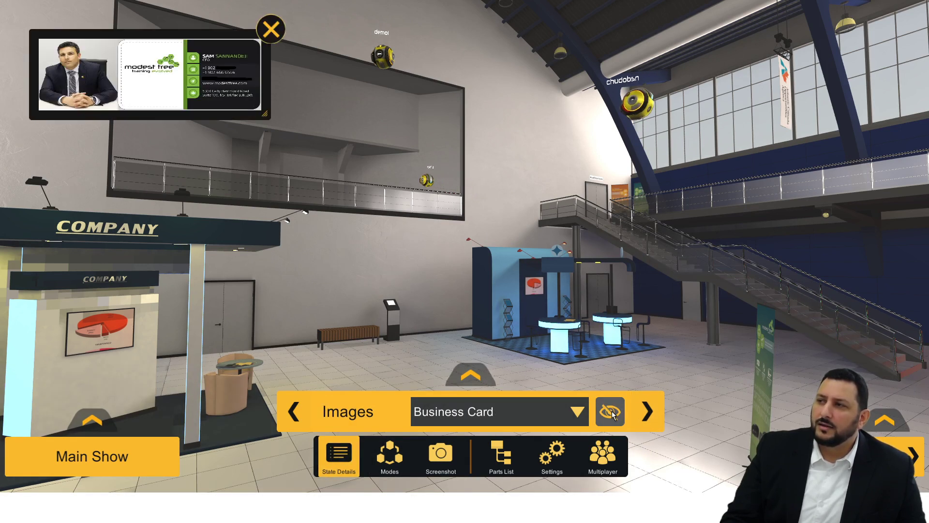
pyautogui.moveTo(264, 114); pyautogui.dragTo(632, 316)
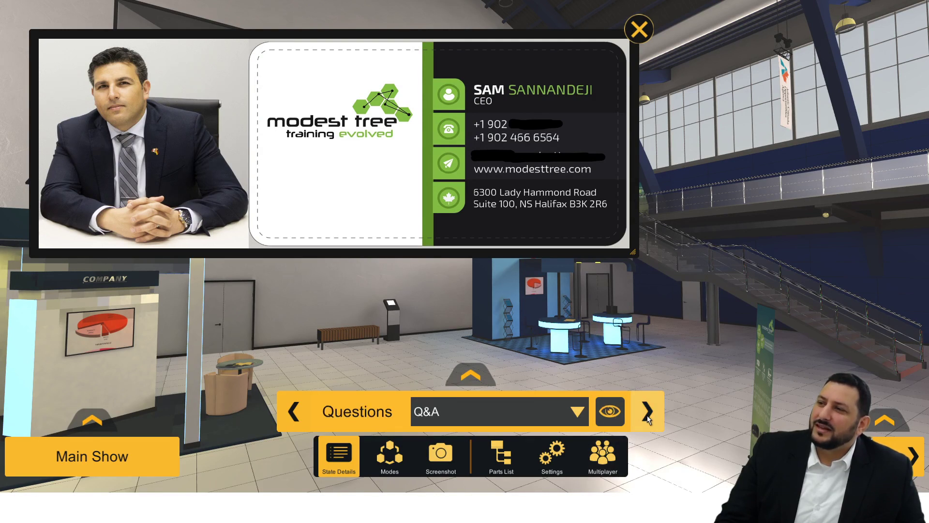
# Step: Show the Q&A question from the state details and play the About Our Product video
pyautogui.click(616, 417)
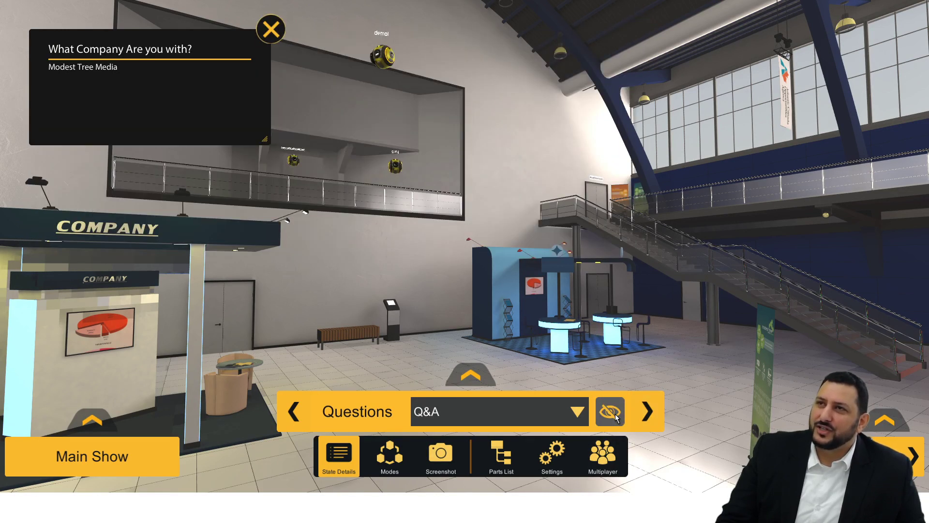
pyautogui.click(651, 414)
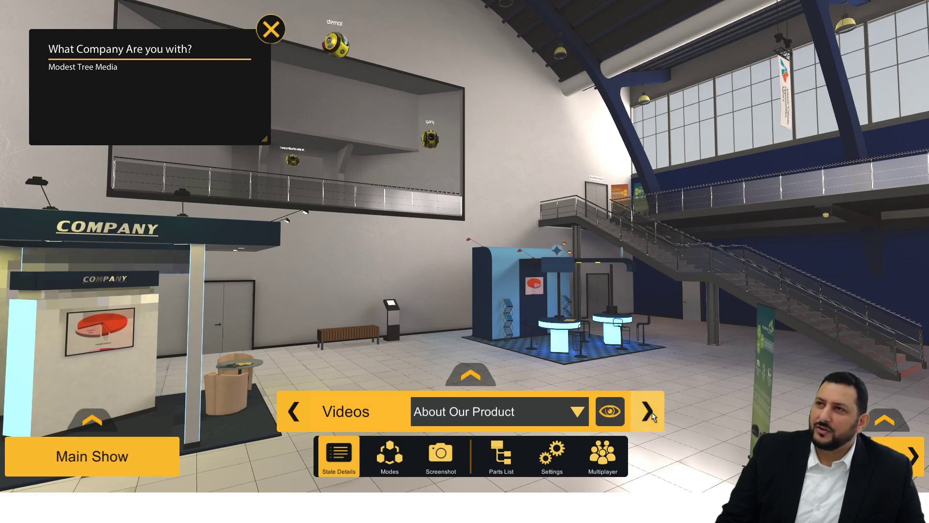
pyautogui.click(610, 412)
# Step: Fly up to and back from the balcony to examine the attendees while the product video plays
pyautogui.moveTo(262, 88); pyautogui.dragTo(414, 147)
pyautogui.press('w')
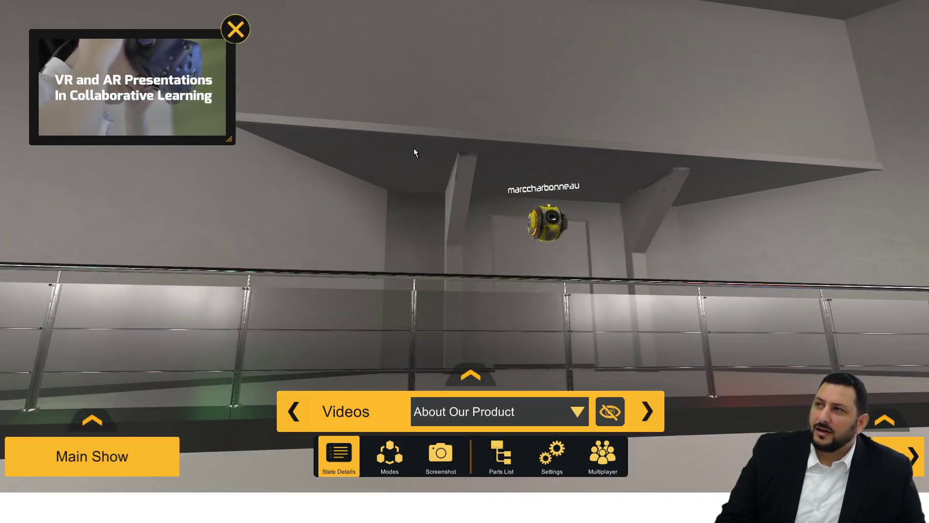
pyautogui.press('s')
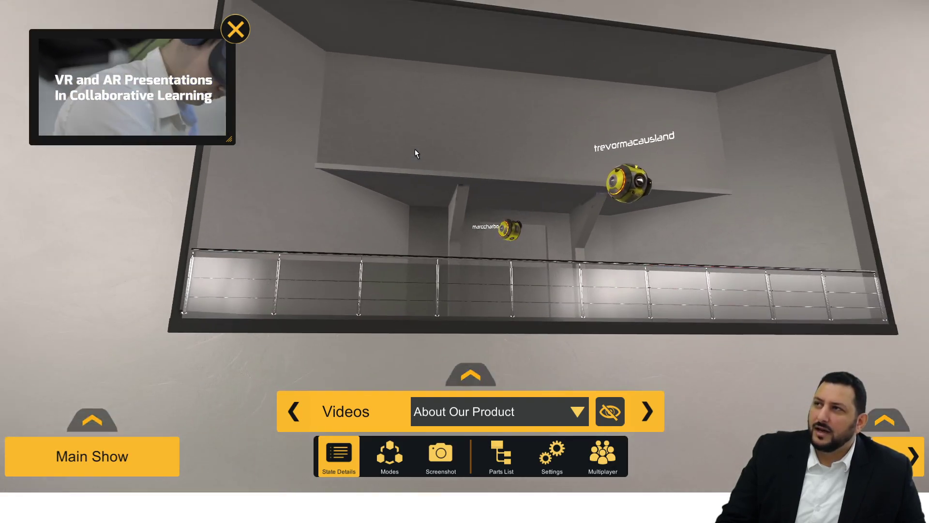
pyautogui.press('s')
pyautogui.press('d')
pyautogui.moveTo(426, 152); pyautogui.dragTo(398, 179)
pyautogui.press('w')
pyautogui.press('s')
pyautogui.press('s')
pyautogui.press('w')
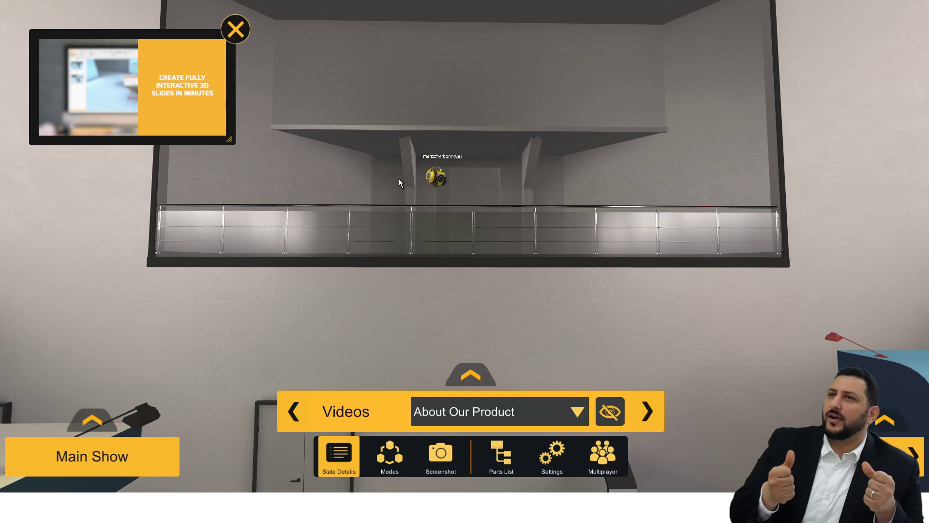
# Step: Invite the last player on the invitation list, then close the multiplayer options and the product video
pyautogui.click(599, 458)
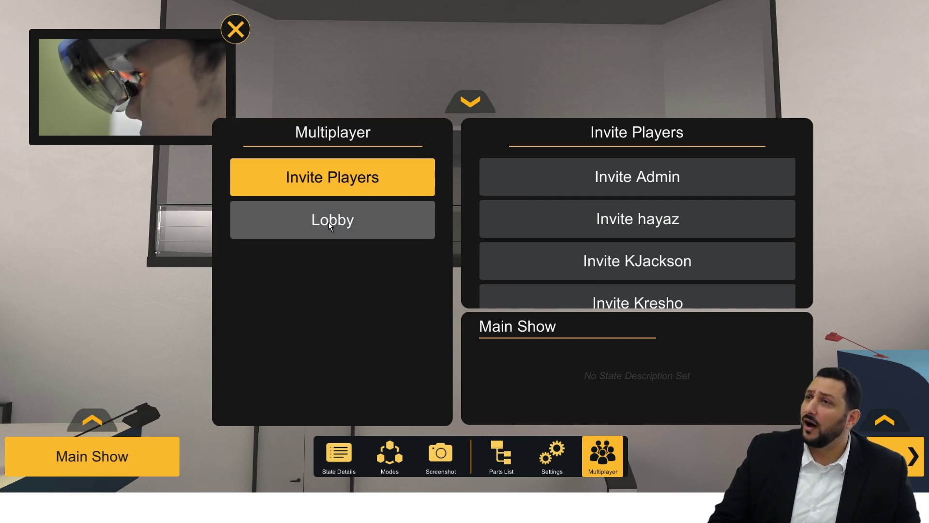
pyautogui.scroll(-5, 595, 216)
pyautogui.scroll(-2, 596, 216)
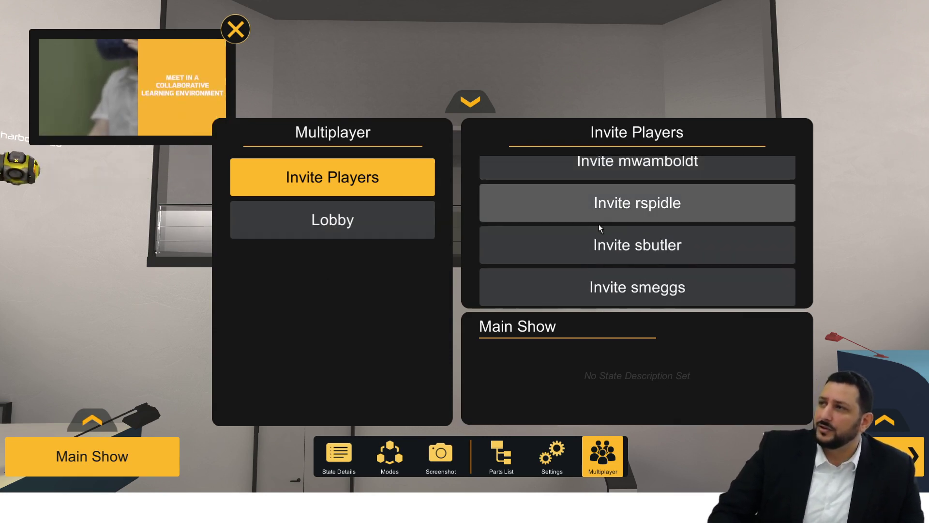
pyautogui.click(402, 215)
pyautogui.click(353, 187)
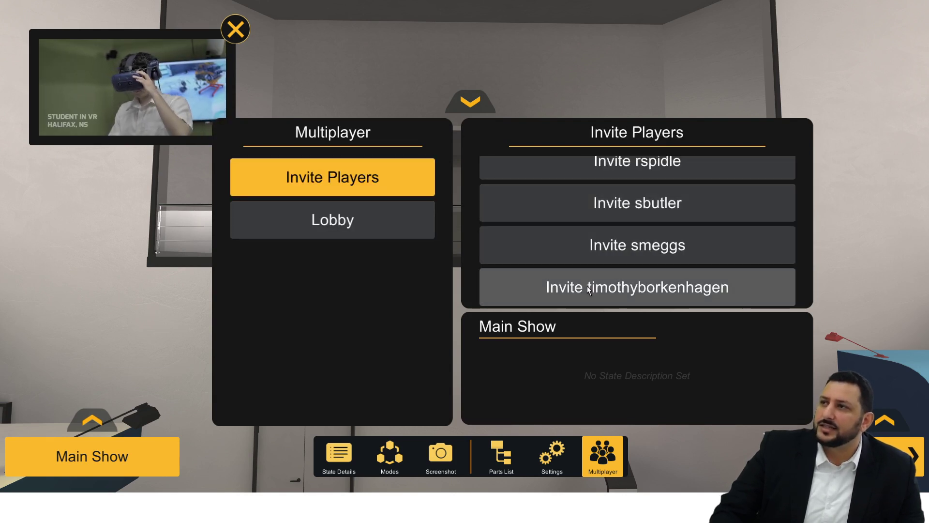
pyautogui.click(462, 111)
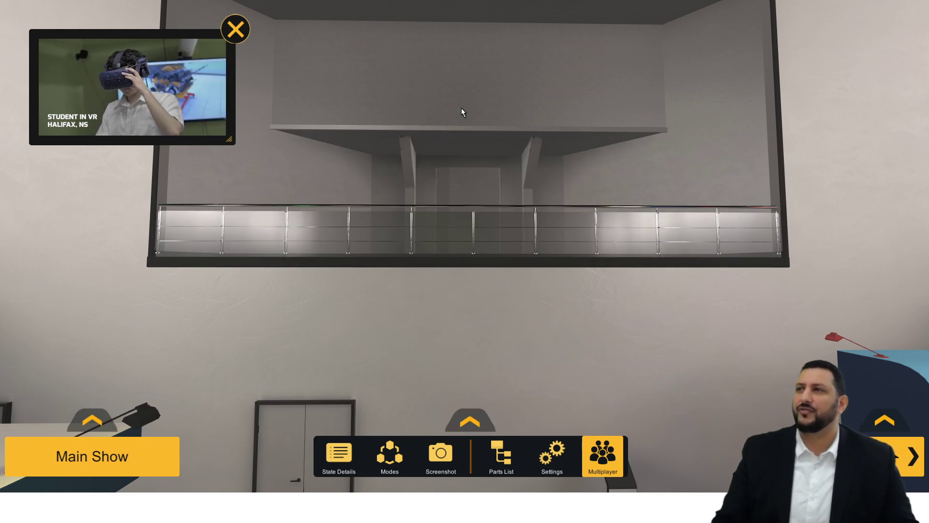
pyautogui.click(236, 30)
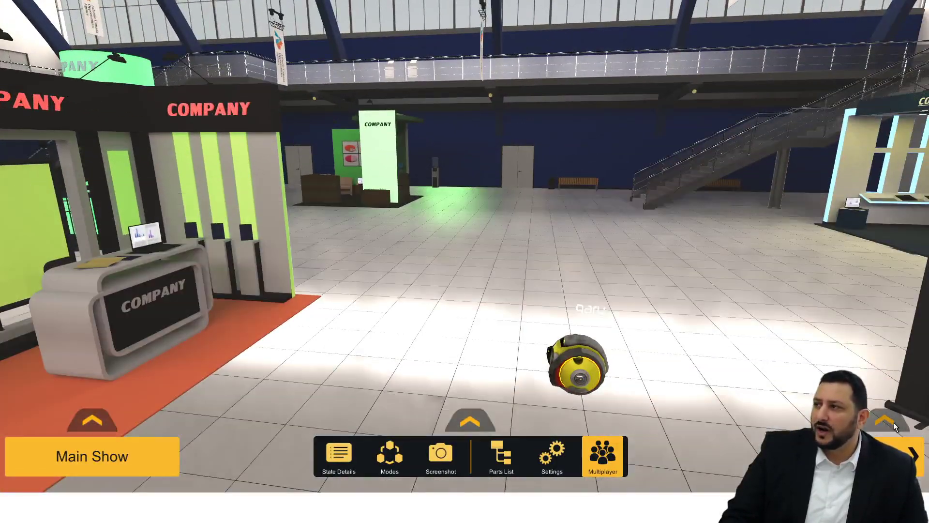
# Step: Check the interaction tools again beside the orange-floored booth and close them
pyautogui.click(893, 424)
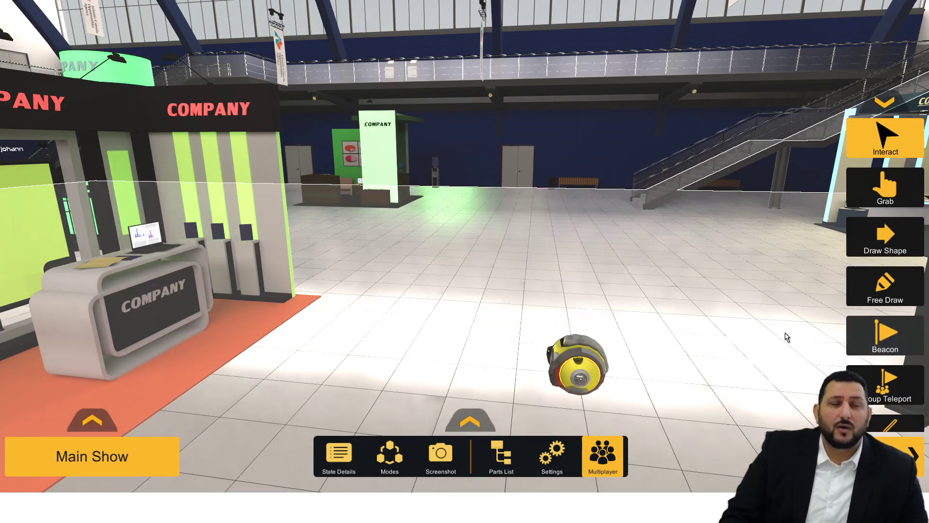
pyautogui.moveTo(562, 222); pyautogui.dragTo(760, 164, button='right')
pyautogui.press('w')
pyautogui.click(877, 103)
# Step: Move around the trade show floor to survey the booths and the attendees between them
pyautogui.moveTo(716, 189); pyautogui.dragTo(209, 214, button='right')
pyautogui.press('s')
pyautogui.press('a')
pyautogui.press('d')
pyautogui.press('d')
pyautogui.press('a')
pyautogui.press('a')
pyautogui.press('a')
pyautogui.press('w')
pyautogui.press('w')
pyautogui.press('d')
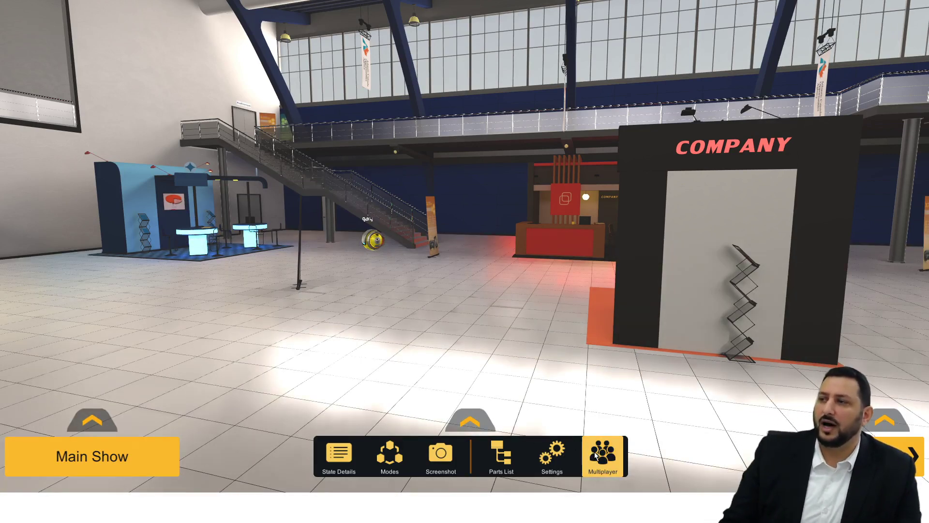
# Step: Review the lobby's connected and disconnected players and adjust the mute setting of the player above demo1
pyautogui.click(589, 462)
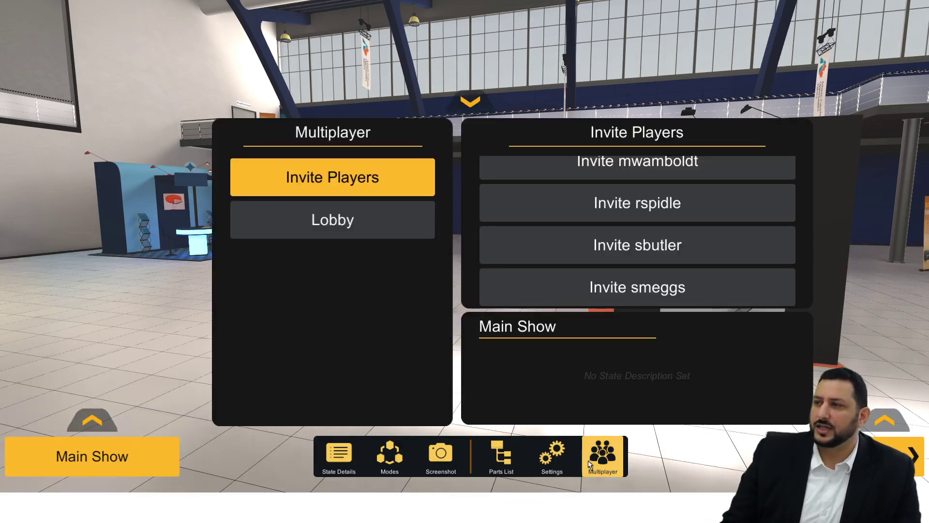
pyautogui.click(348, 226)
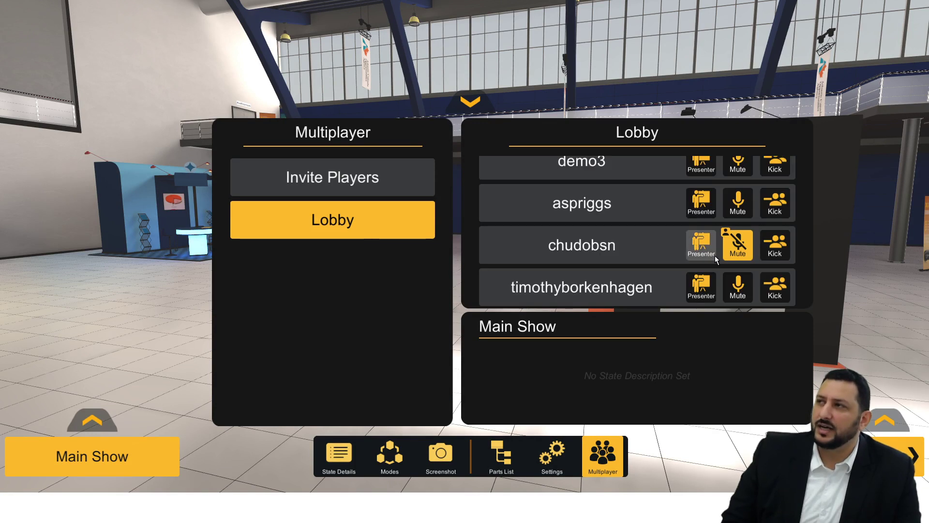
pyautogui.scroll(5, 743, 292)
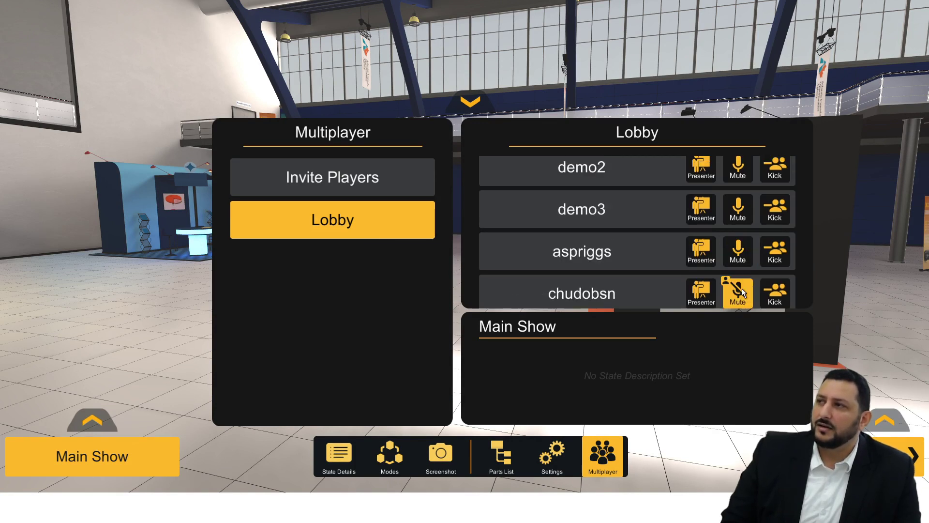
pyautogui.scroll(-1, 737, 271)
pyautogui.click(736, 260)
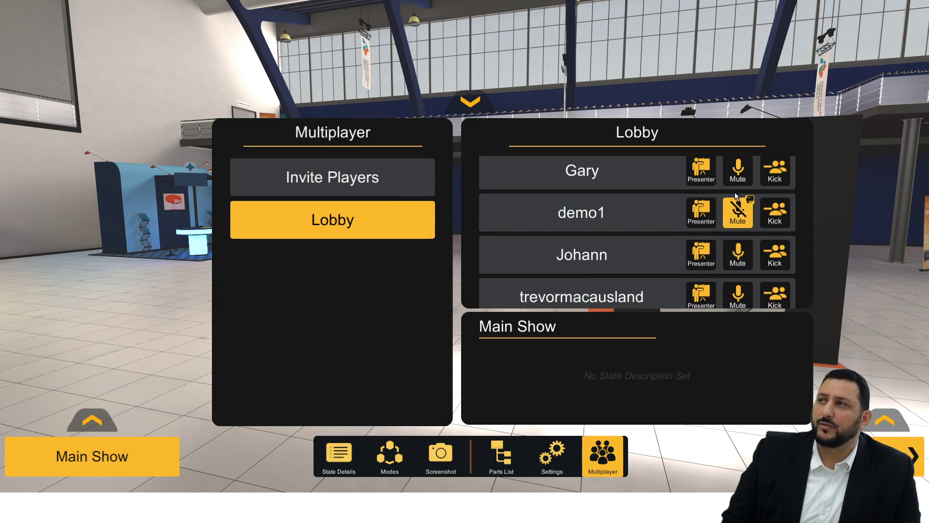
pyautogui.click(734, 178)
pyautogui.scroll(-2, 734, 223)
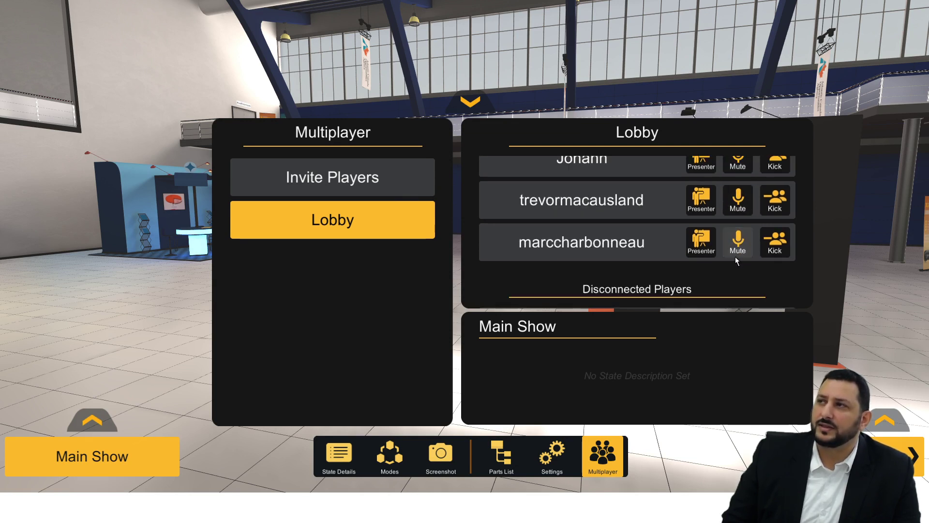
pyautogui.scroll(2, 731, 237)
pyautogui.scroll(-1, 731, 237)
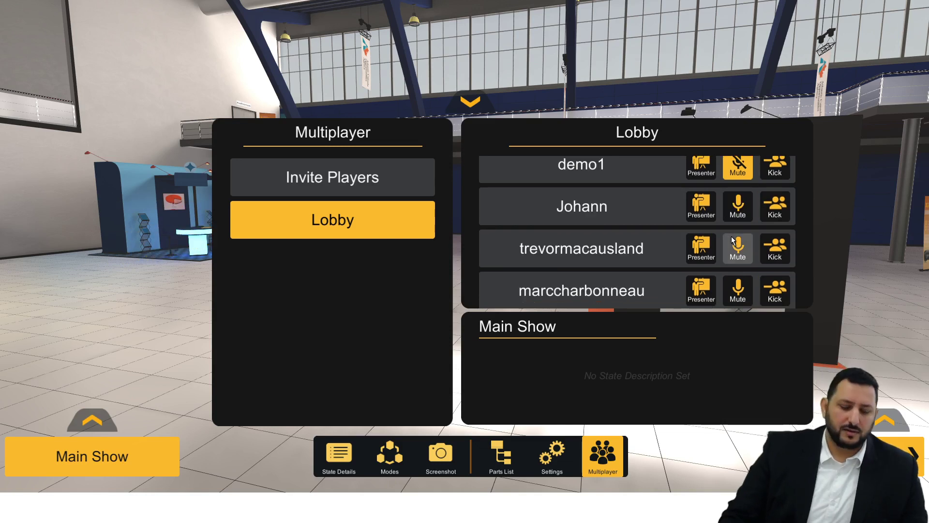
# Step: Close the lobby and look around the trade show floor at the booths and attendees
pyautogui.click(470, 102)
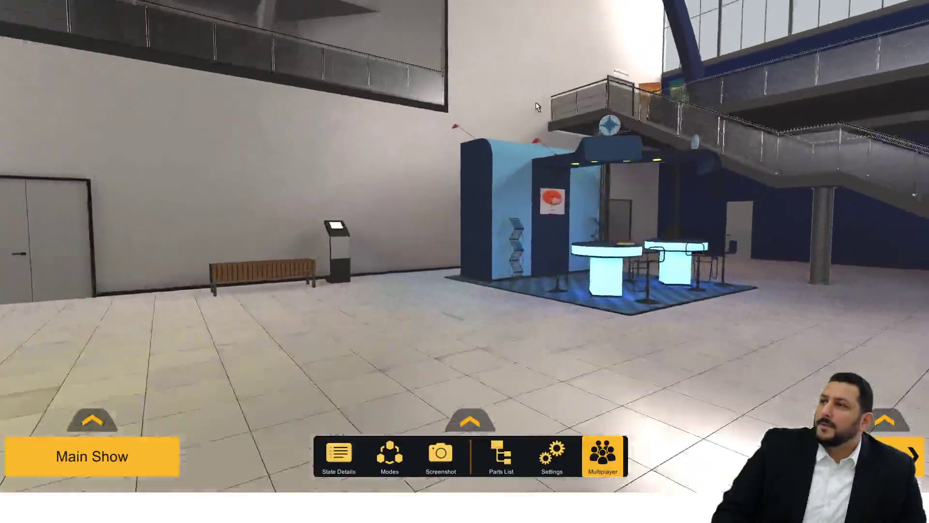
pyautogui.moveTo(536, 102); pyautogui.dragTo(919, 106, button='right')
pyautogui.press('a')
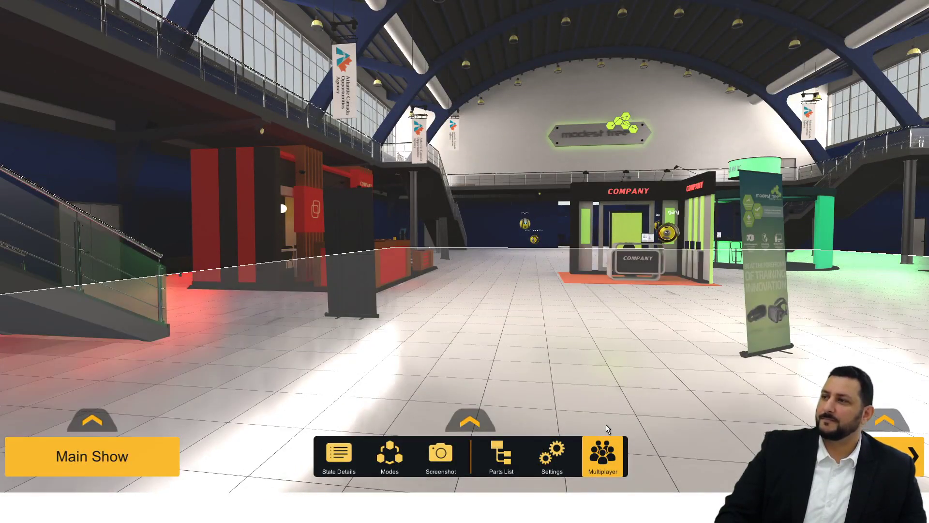
# Step: Mute the remaining unmuted players in the multiplayer lobby, including disconnected player demo3, and close the lobby
pyautogui.click(604, 452)
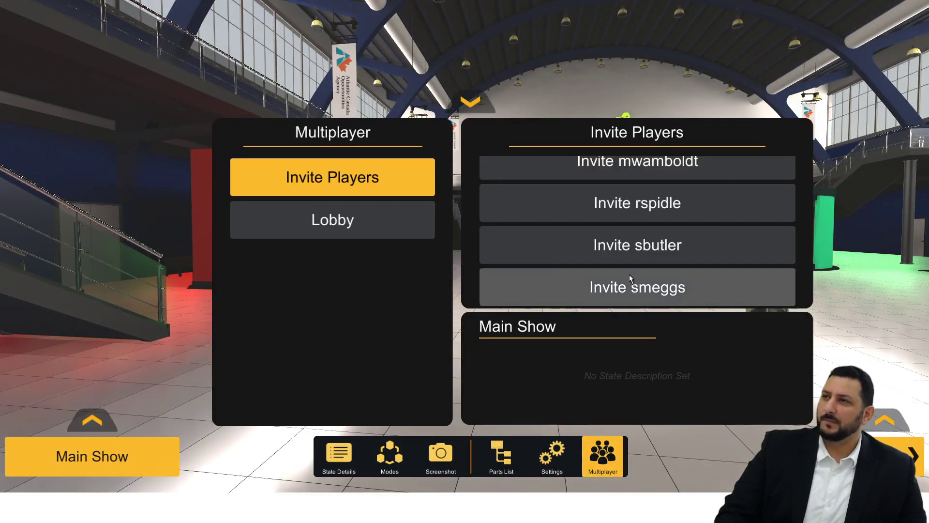
pyautogui.click(386, 217)
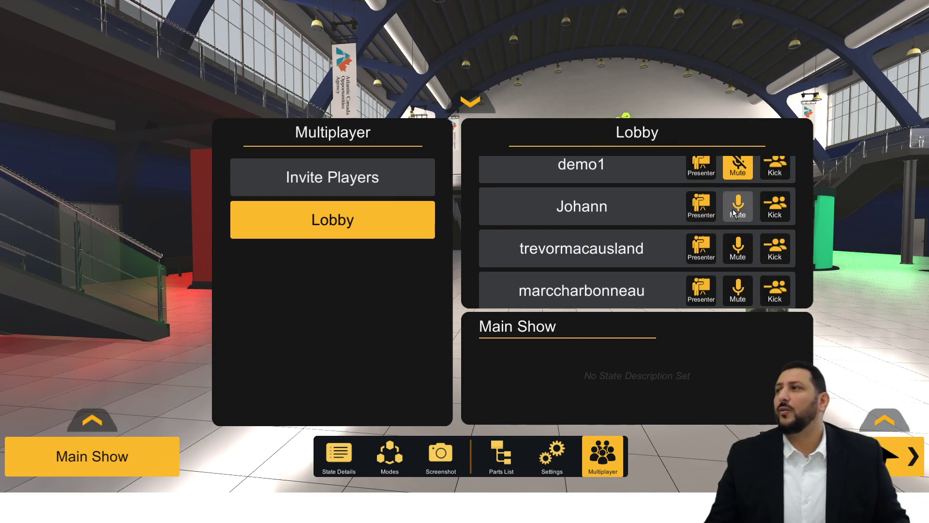
pyautogui.scroll(-4, 697, 258)
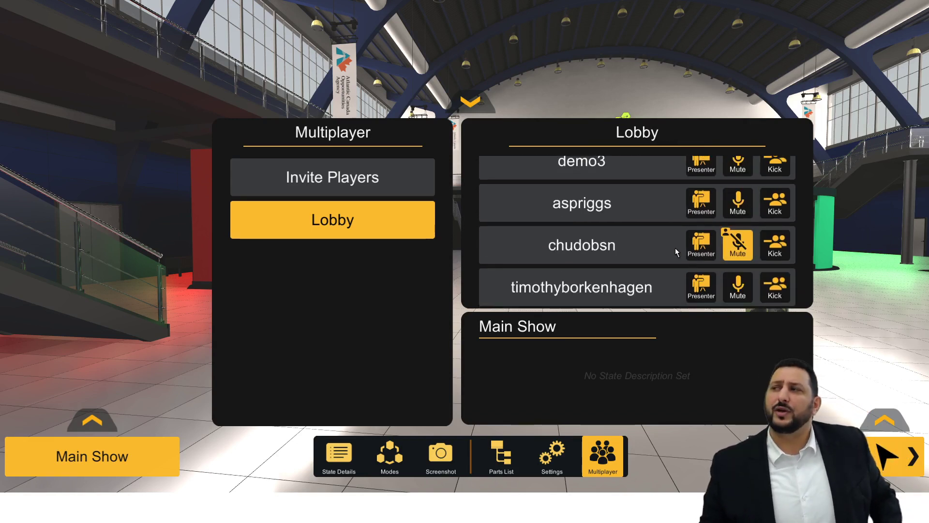
pyautogui.click(741, 170)
pyautogui.click(739, 287)
pyautogui.scroll(5, 664, 245)
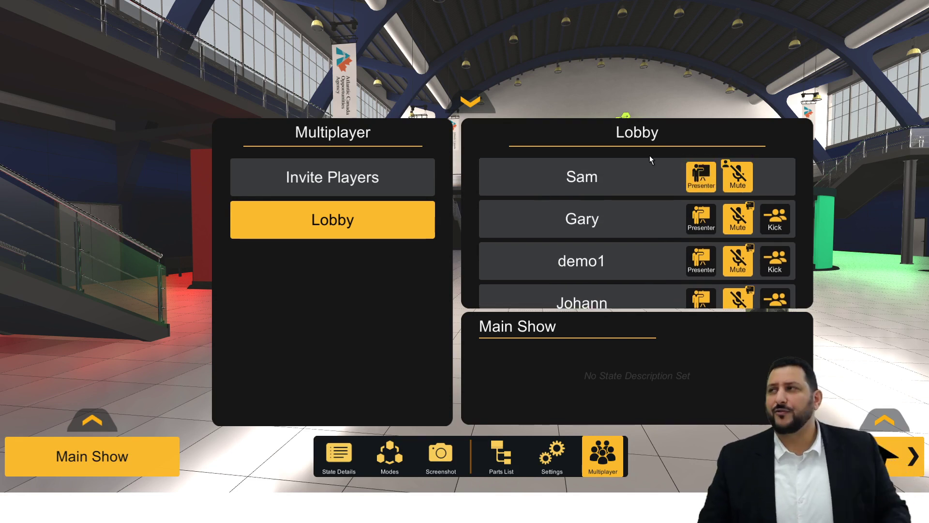
pyautogui.click(471, 103)
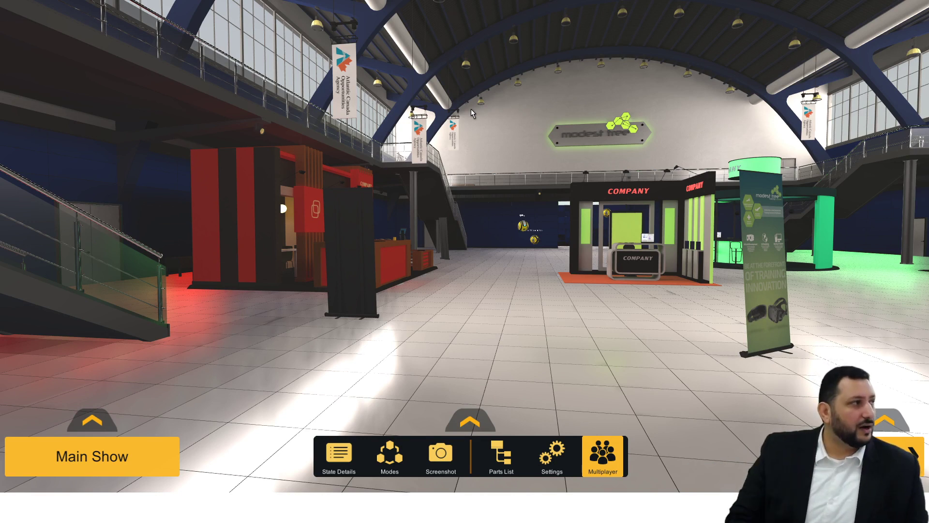
# Step: Turn on the Laser Pointer from the interaction tools while facing the orange-floored booth
pyautogui.moveTo(515, 189); pyautogui.dragTo(527, 169)
pyautogui.press('a')
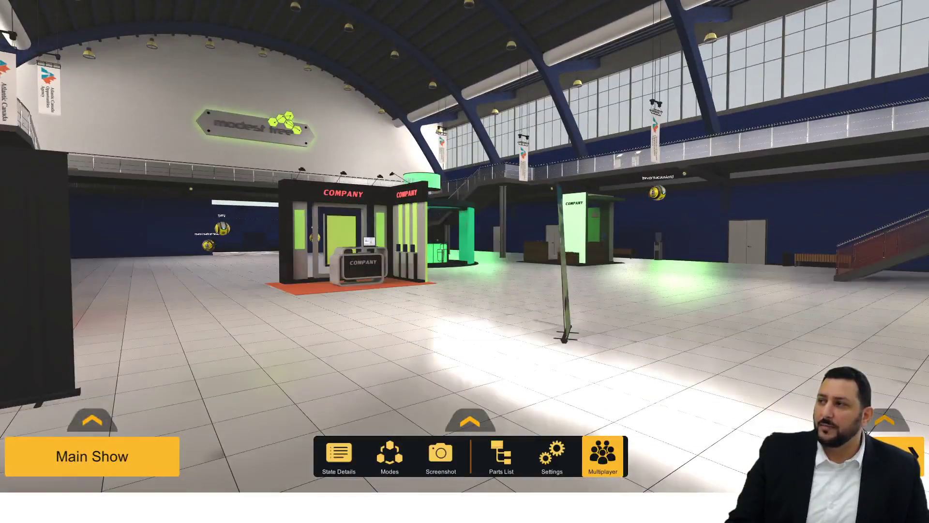
pyautogui.click(884, 420)
pyautogui.scroll(-5, 877, 368)
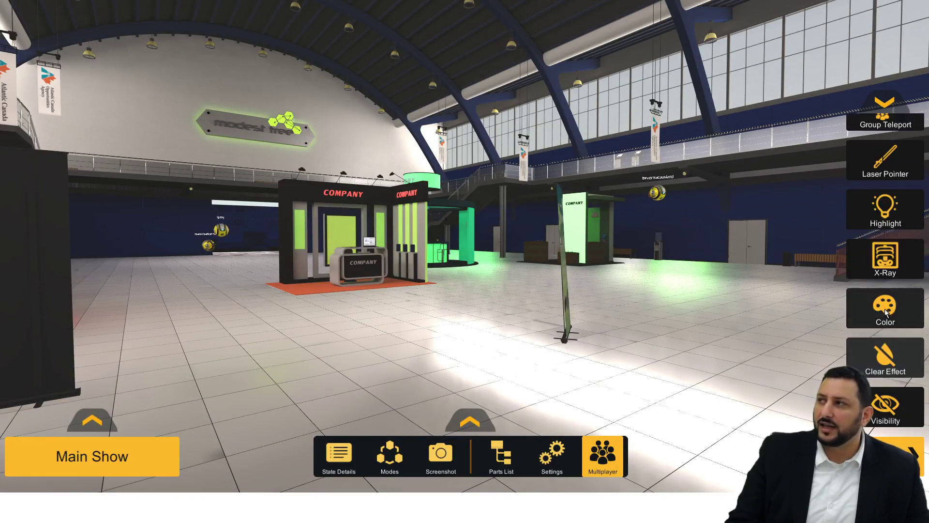
pyautogui.click(886, 160)
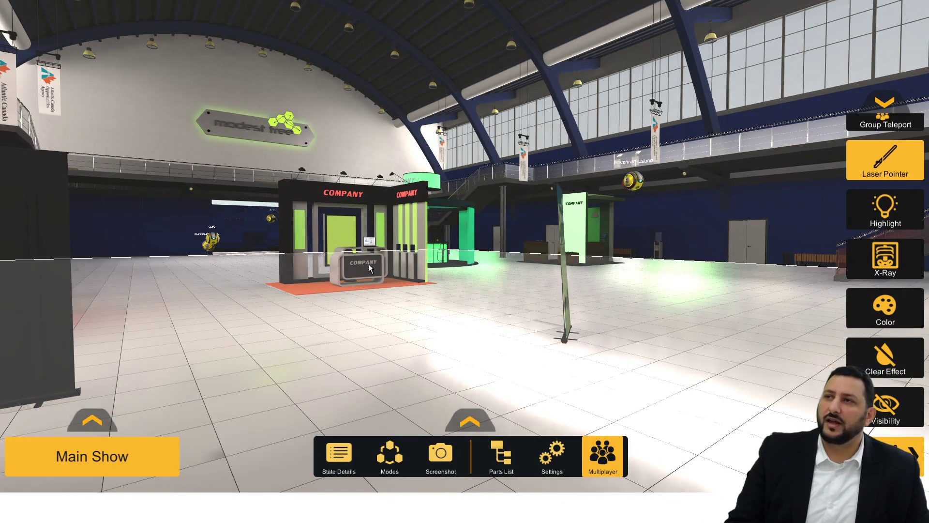
# Step: Move past the Modest Tree banner and survey the red, orange-floored and blue booths
pyautogui.press('w')
pyautogui.moveTo(626, 270); pyautogui.dragTo(396, 269)
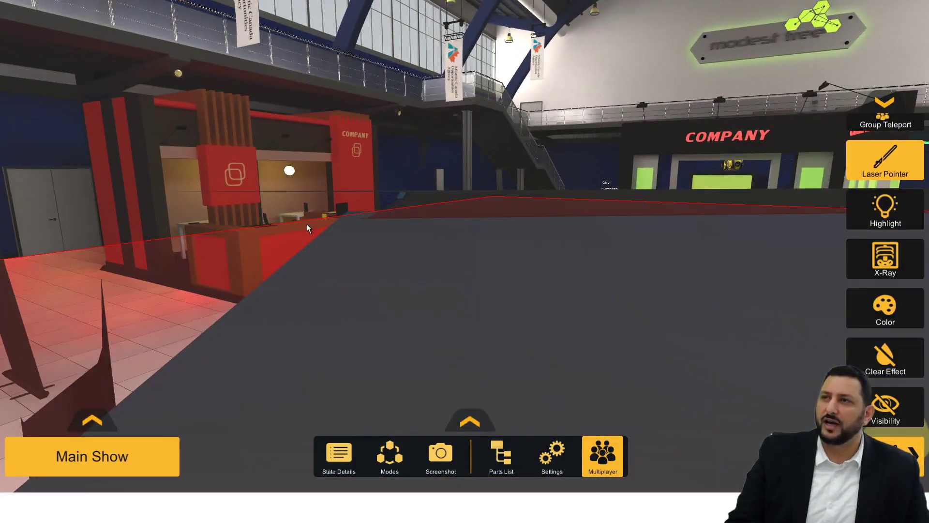
pyautogui.scroll(-1, 291, 214)
pyautogui.scroll(-1, 445, 281)
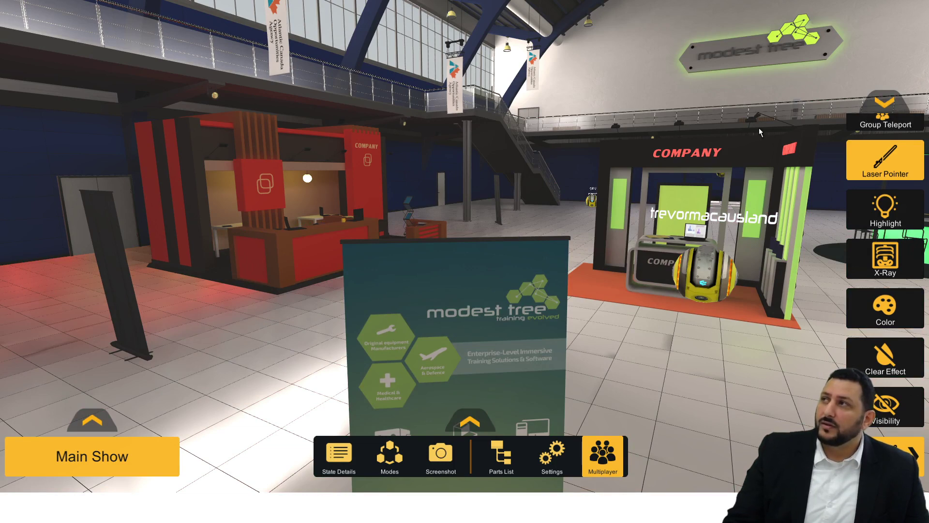
pyautogui.moveTo(838, 115); pyautogui.dragTo(274, 142, button='right')
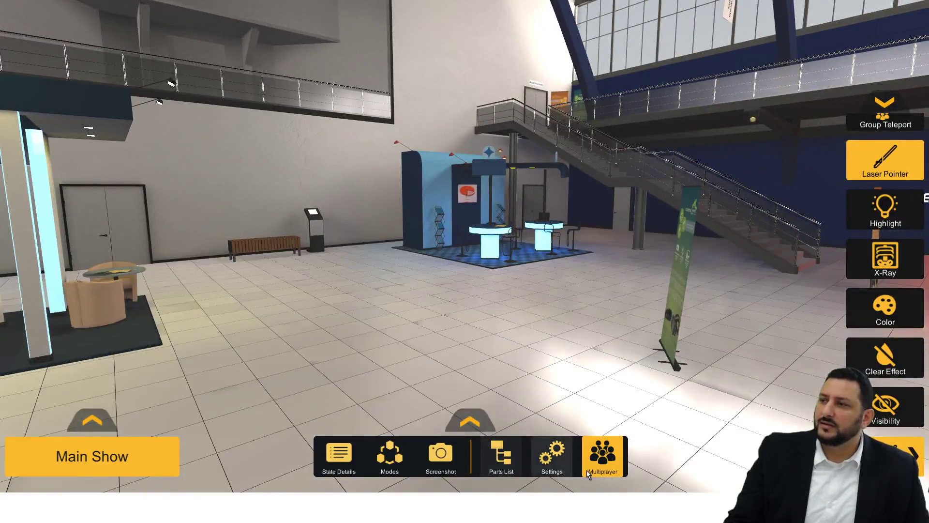
# Step: Check the quit settings and the parts list, review the lobby's connected and disconnected players, and close the lobby
pyautogui.click(557, 463)
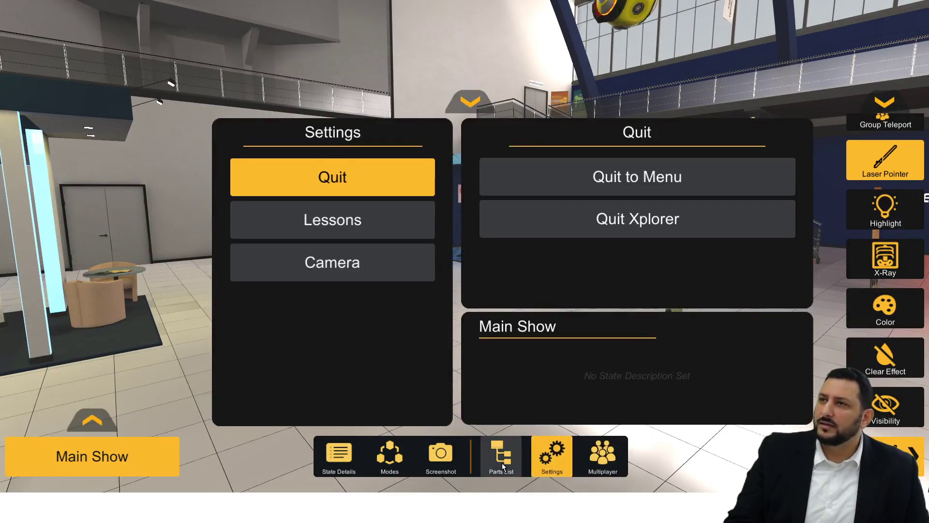
pyautogui.click(501, 463)
pyautogui.click(603, 455)
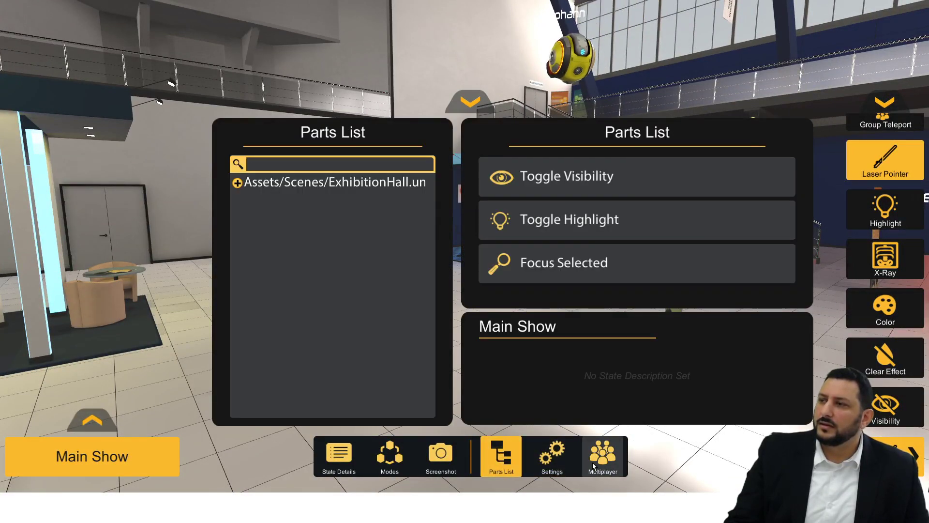
pyautogui.click(363, 221)
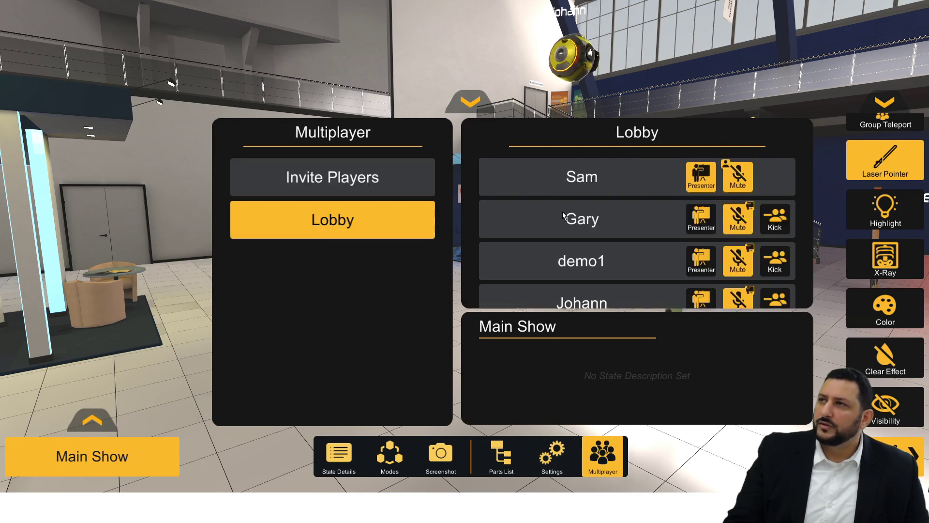
pyautogui.scroll(-1, 563, 213)
pyautogui.scroll(-2, 563, 213)
pyautogui.scroll(-4, 563, 221)
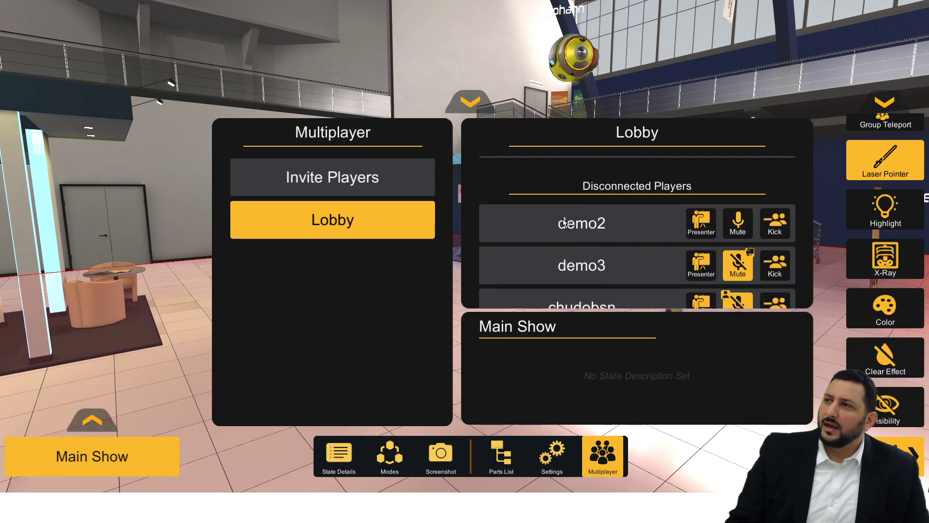
pyautogui.scroll(7, 564, 223)
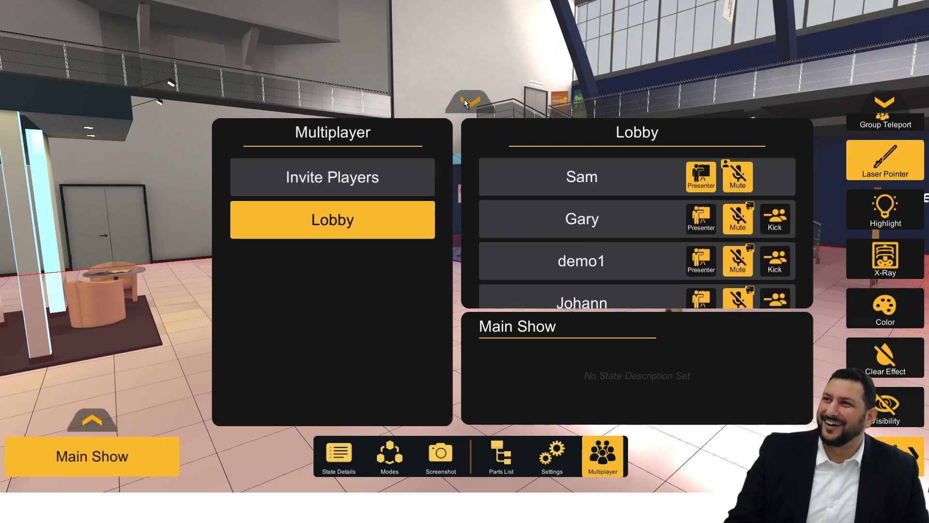
pyautogui.click(466, 101)
# Step: Move to the landing at the top of the stairs and group teleport the attendees beside the green banner
pyautogui.moveTo(466, 100); pyautogui.dragTo(576, 147, button='right')
pyautogui.press('w')
pyautogui.press('w')
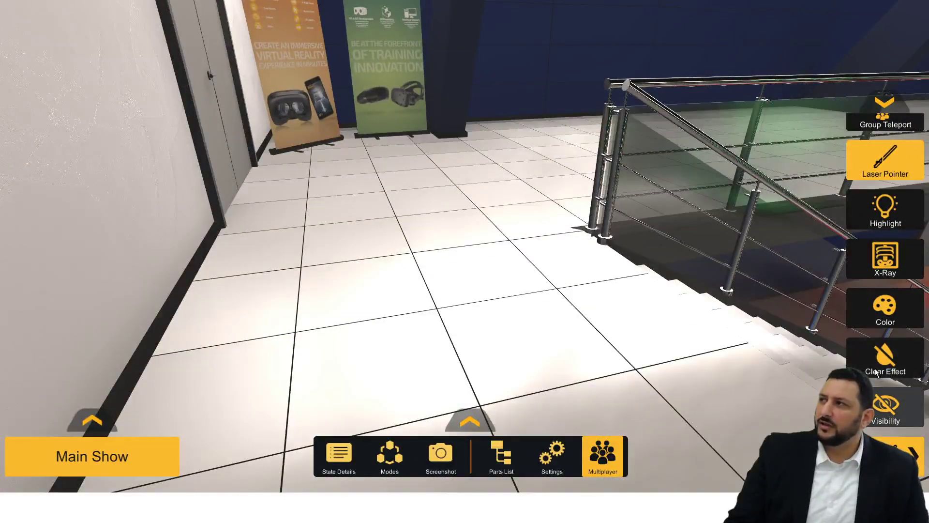
pyautogui.scroll(5, 887, 325)
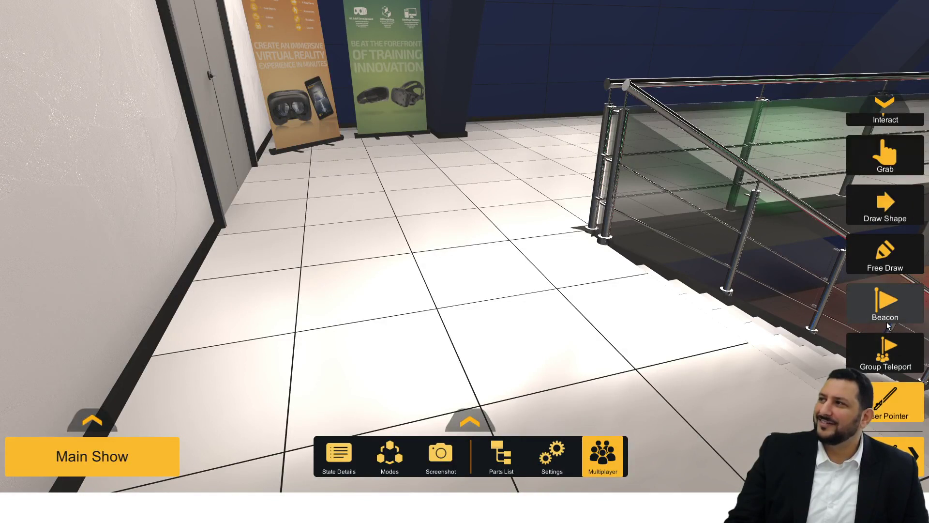
pyautogui.click(894, 346)
pyautogui.moveTo(390, 162); pyautogui.dragTo(543, 245)
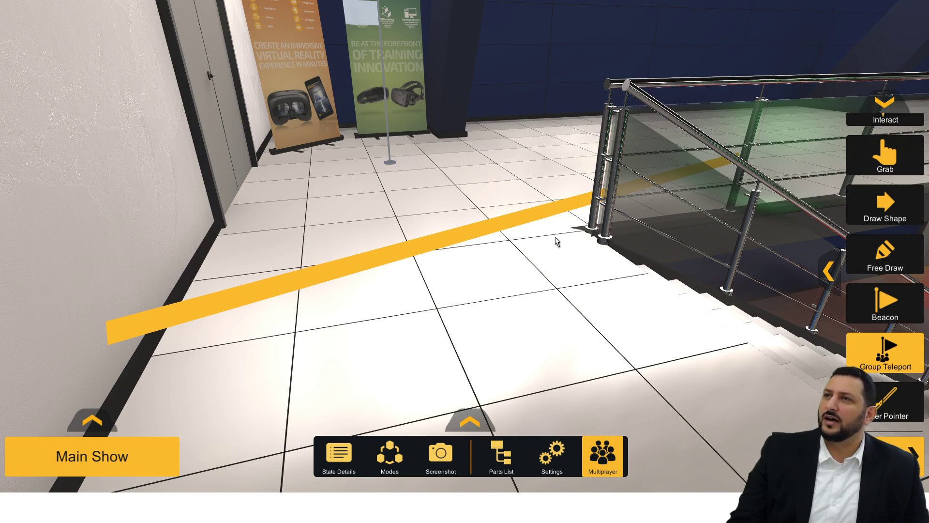
pyautogui.moveTo(556, 242); pyautogui.dragTo(557, 240)
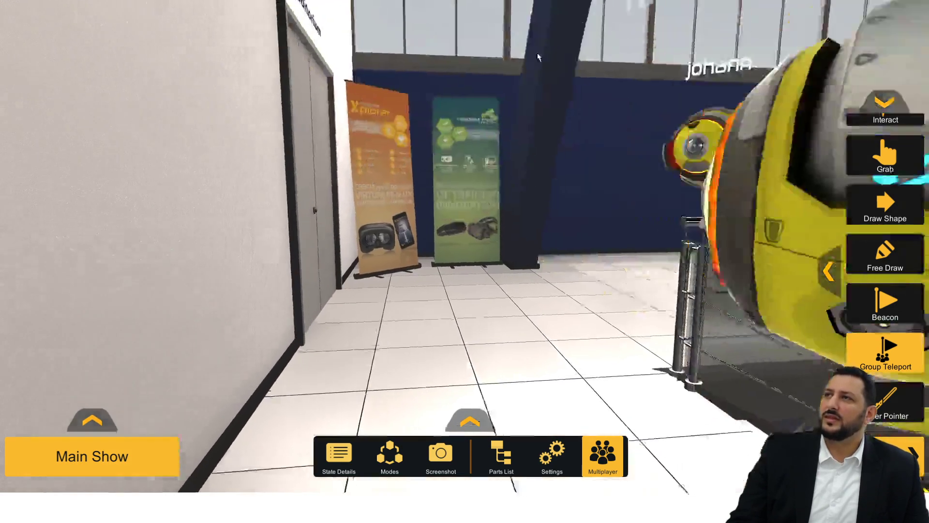
# Step: Switch the multiplayer session to the Auditorium.exl lesson
pyautogui.moveTo(538, 53); pyautogui.dragTo(82, 114, button='right')
pyautogui.press('w')
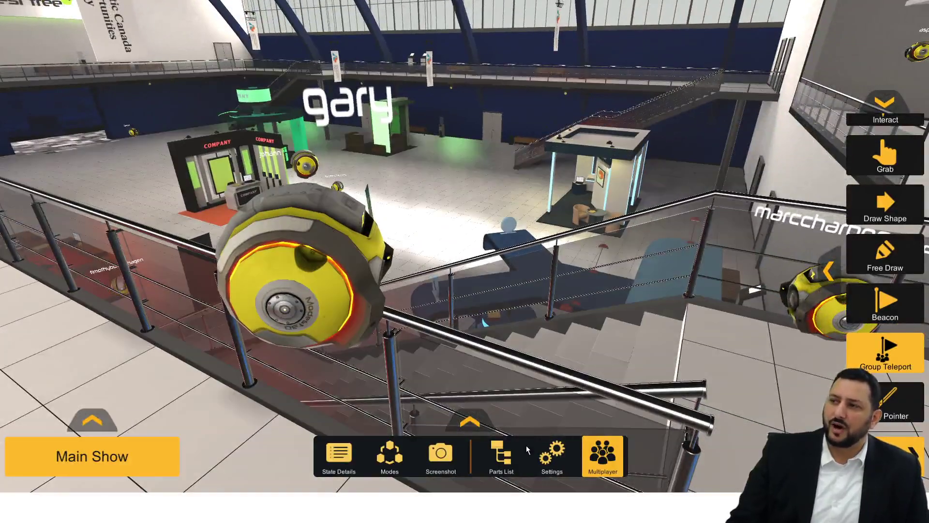
pyautogui.click(555, 462)
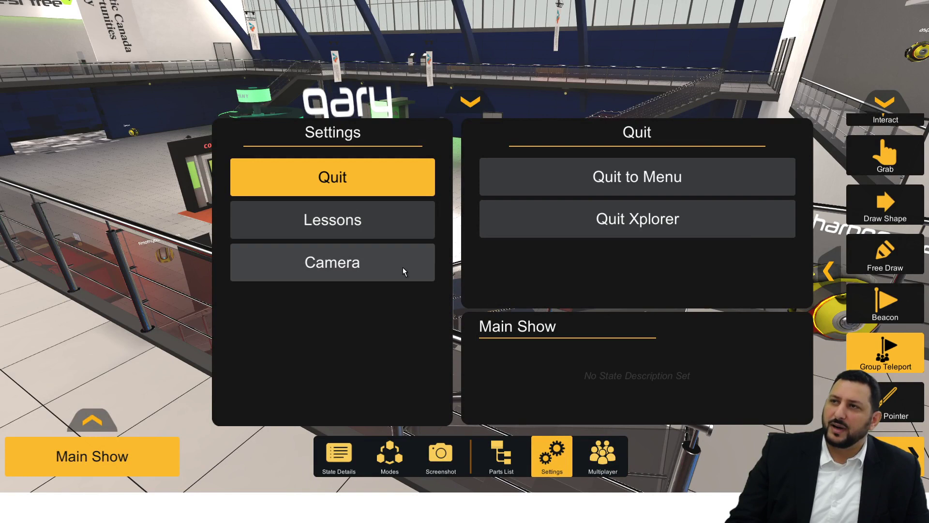
pyautogui.click(399, 226)
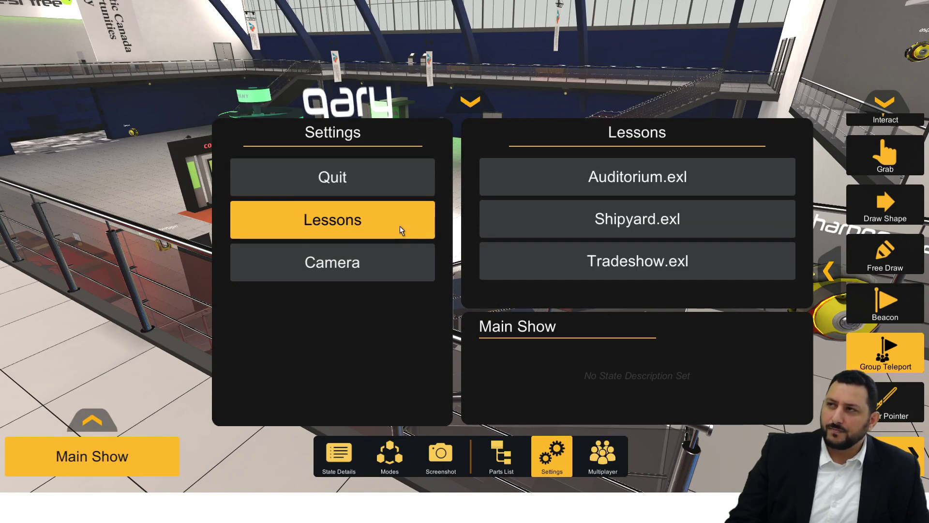
pyautogui.click(619, 179)
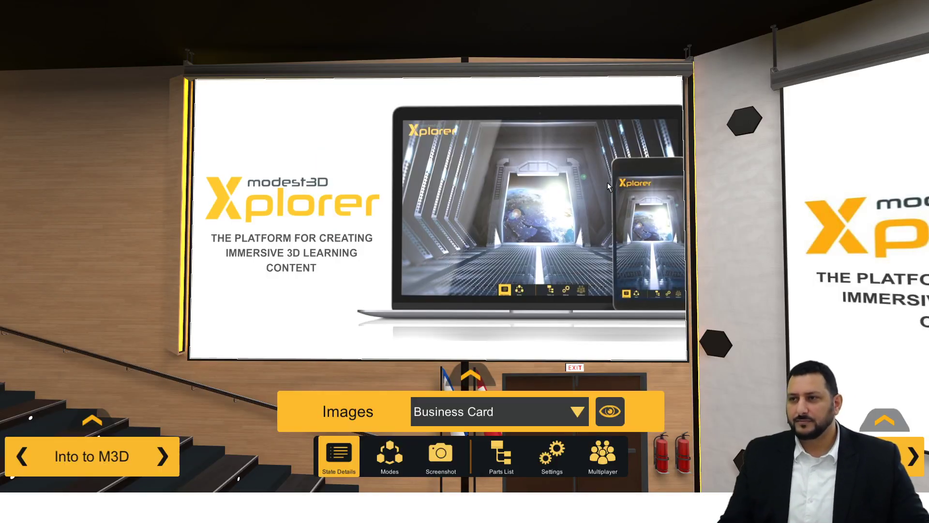
# Step: Look over the auditorium's tiered seating to find the attendees who joined the lesson
pyautogui.moveTo(603, 266); pyautogui.dragTo(527, 242, button='right')
pyautogui.press('s')
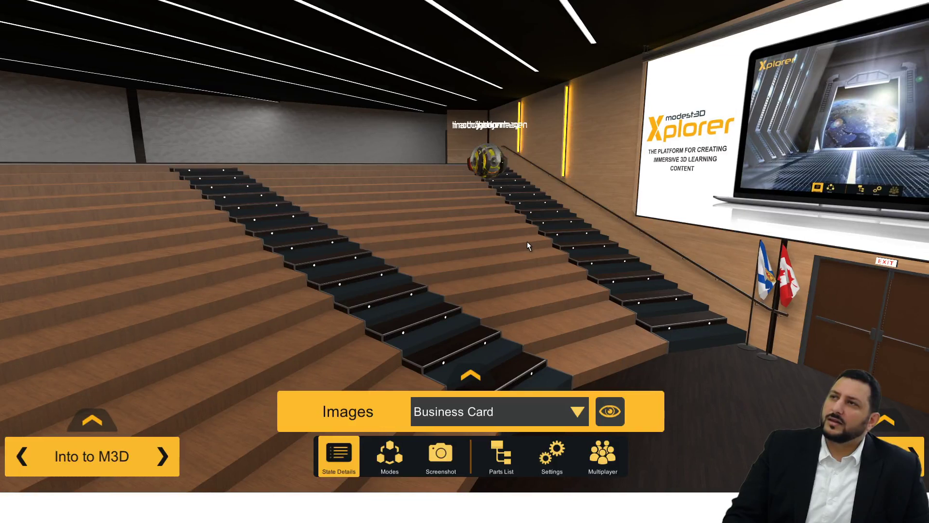
pyautogui.moveTo(527, 242); pyautogui.dragTo(516, 240, button='right')
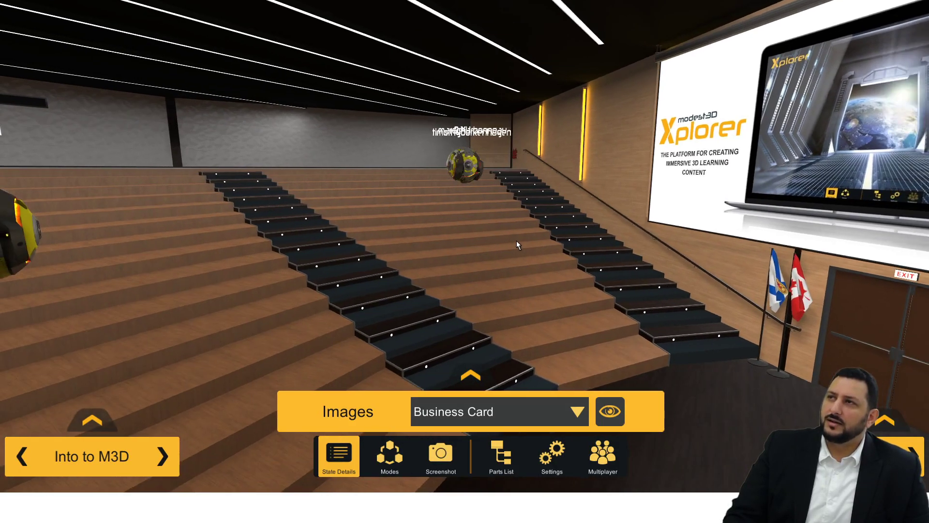
pyautogui.press('s')
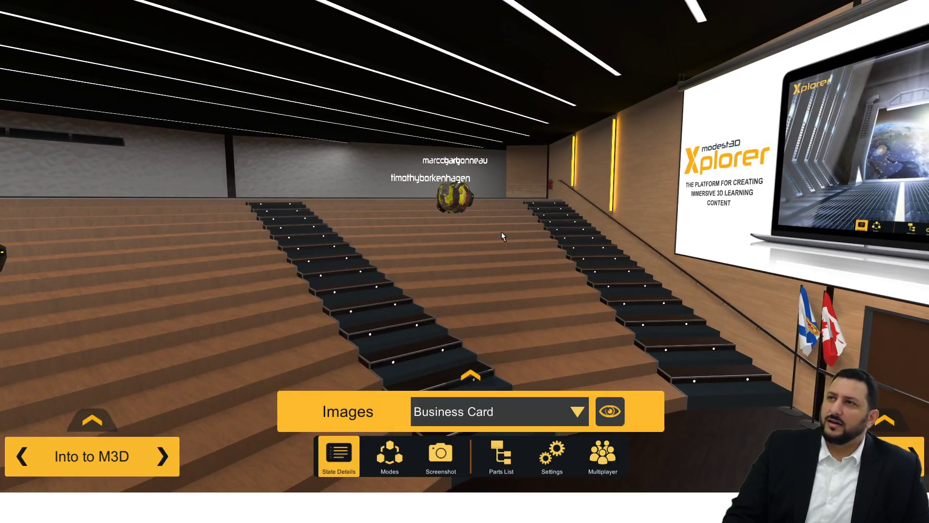
pyautogui.press('s')
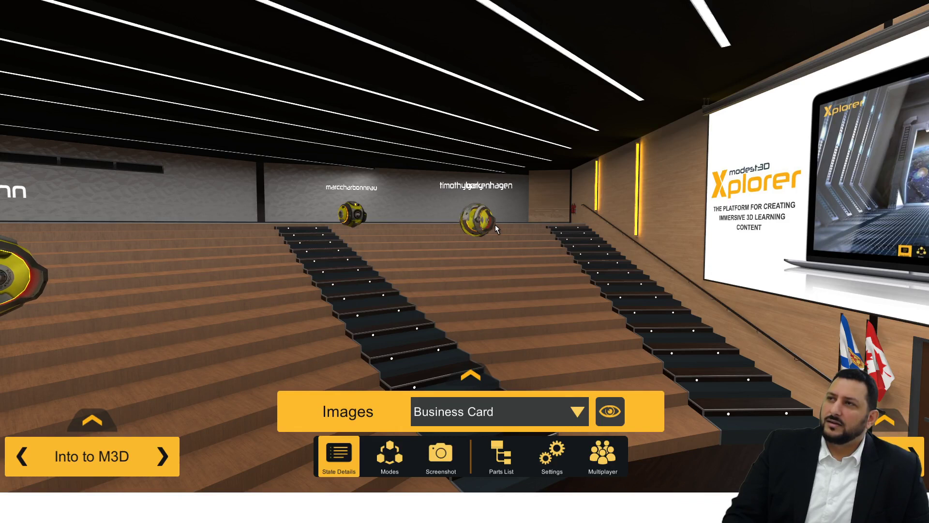
pyautogui.moveTo(495, 224); pyautogui.dragTo(461, 246, button='right')
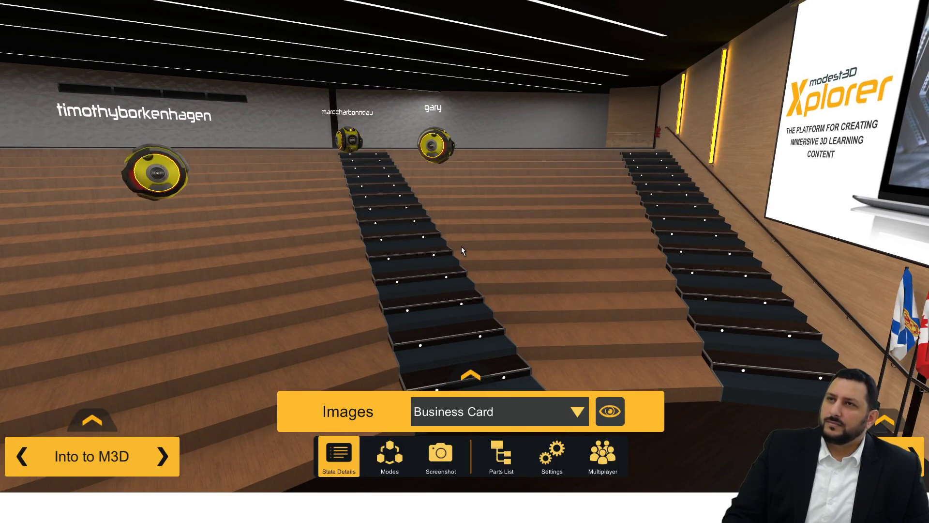
pyautogui.press('a')
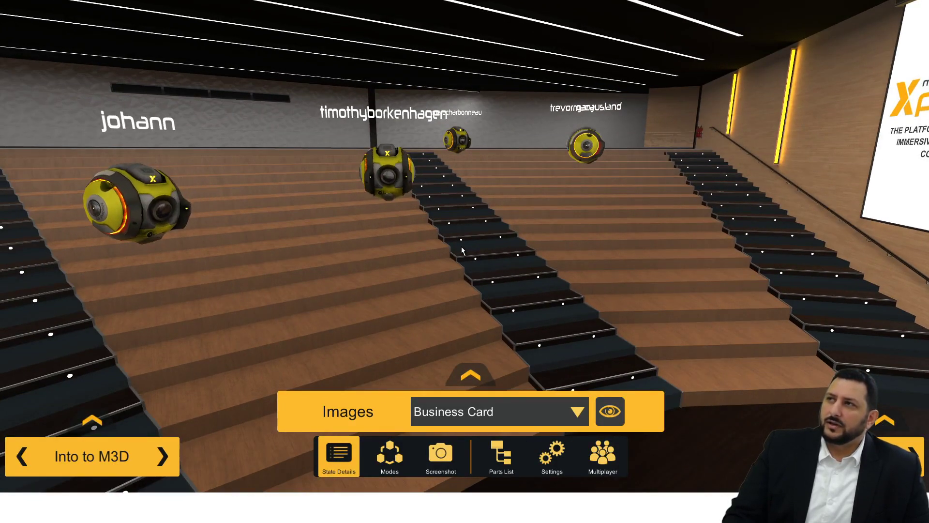
pyautogui.moveTo(461, 247); pyautogui.dragTo(462, 246, button='right')
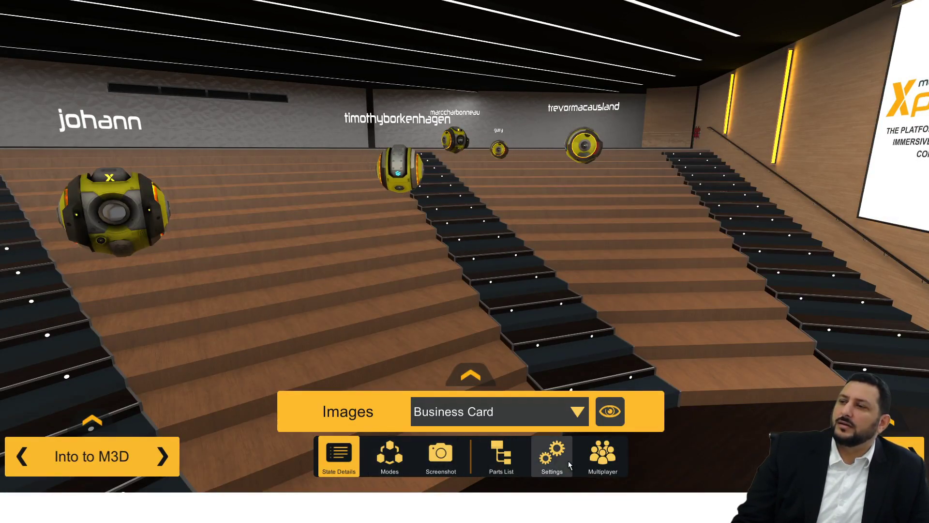
# Step: Move up above the tiered seating and face the three Xplorer presentation screens at the stage
pyautogui.moveTo(512, 211); pyautogui.dragTo(507, 362, button='right')
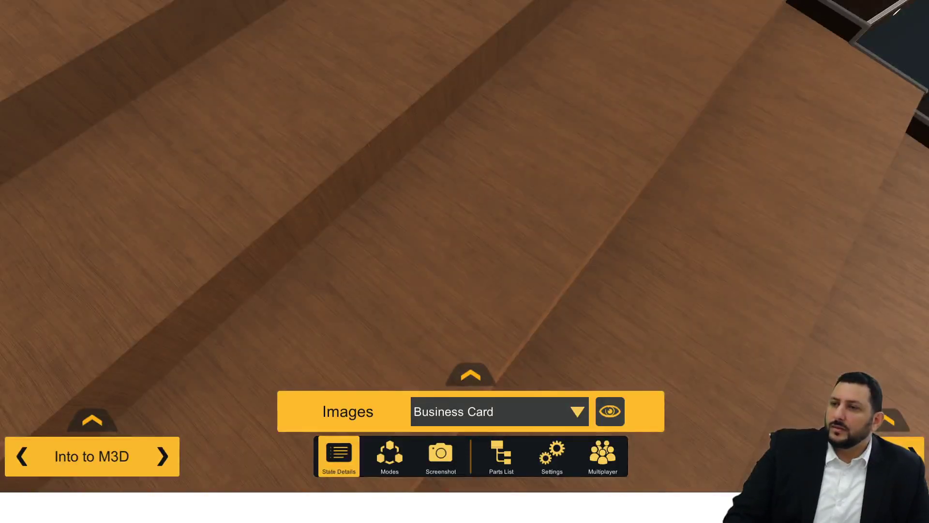
pyautogui.moveTo(245, 454); pyautogui.dragTo(649, 184)
pyautogui.press('s')
pyautogui.press('w')
pyautogui.press('w')
pyautogui.press('w')
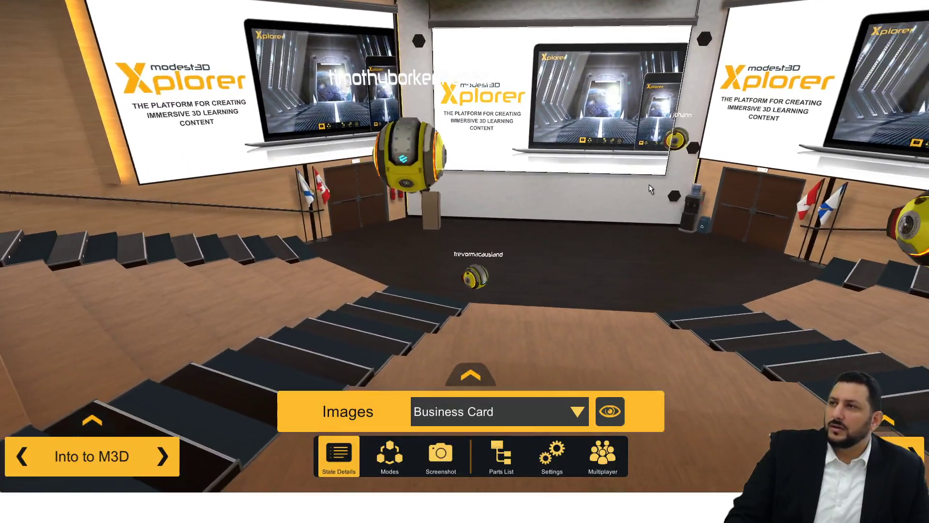
# Step: Look through the attendees in the multiplayer lobby list, including the demo1, demo2 and demo3 accounts
pyautogui.click(600, 460)
pyautogui.click(377, 232)
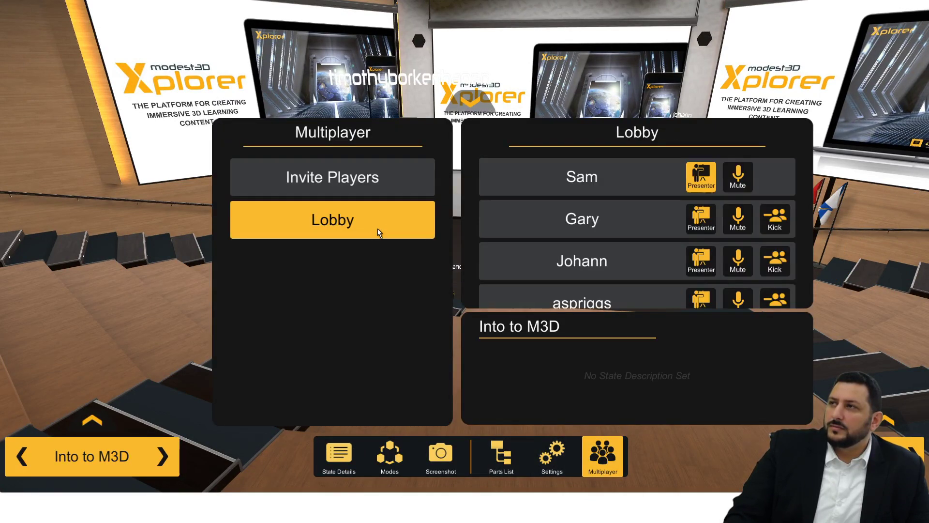
pyautogui.scroll(-5, 607, 223)
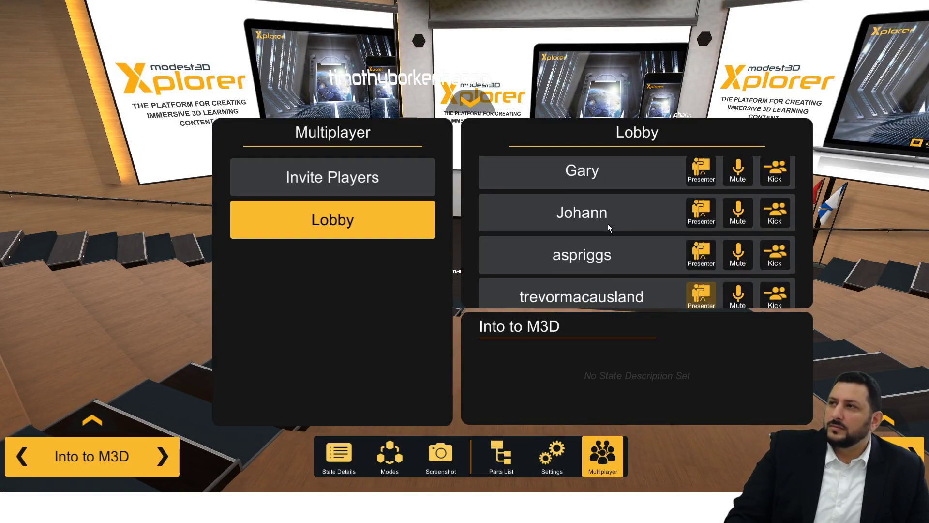
pyautogui.scroll(-5, 609, 231)
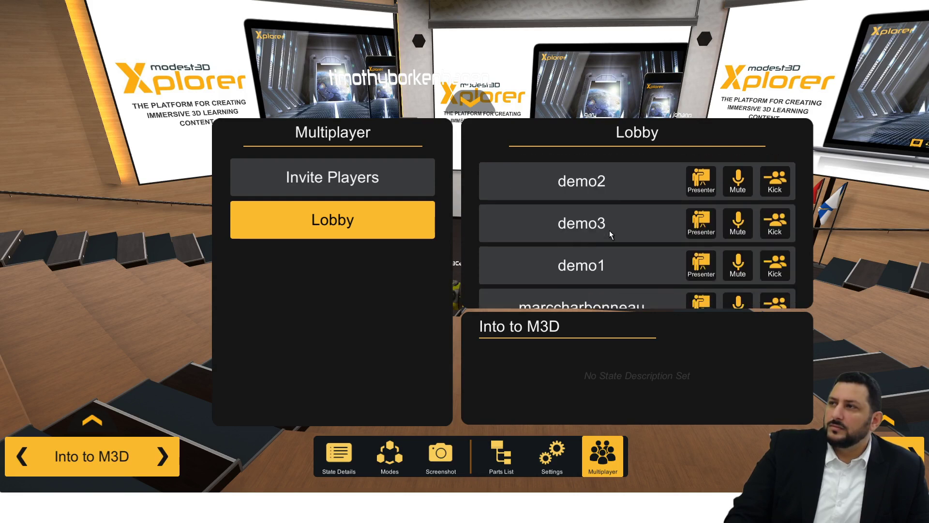
pyautogui.click(467, 107)
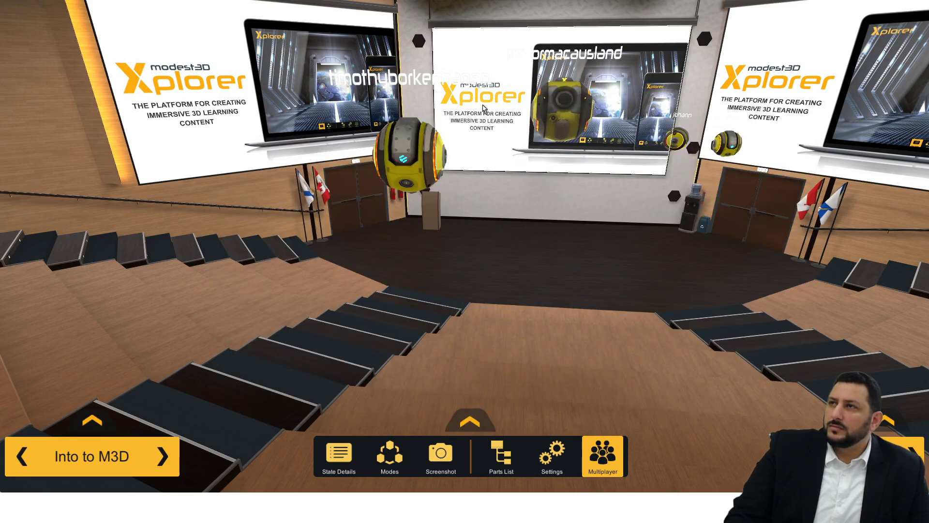
# Step: Move down toward the stage and advance the lesson through Product Delivery and Product Feature to the Videos state
pyautogui.press('w')
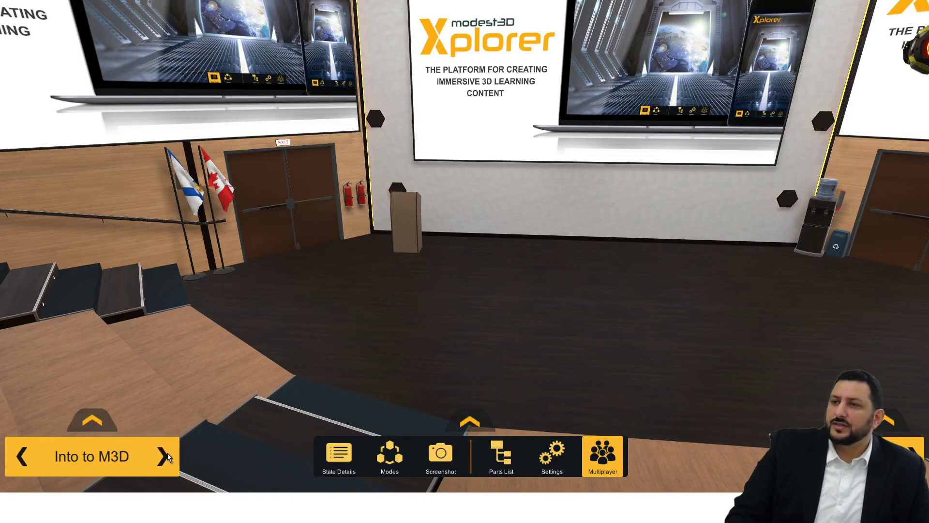
pyautogui.click(163, 455)
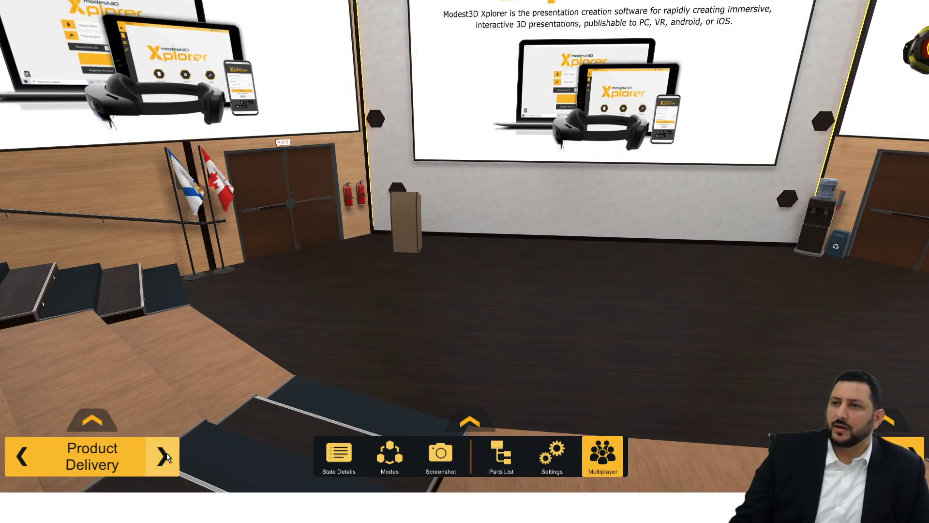
pyautogui.click(163, 457)
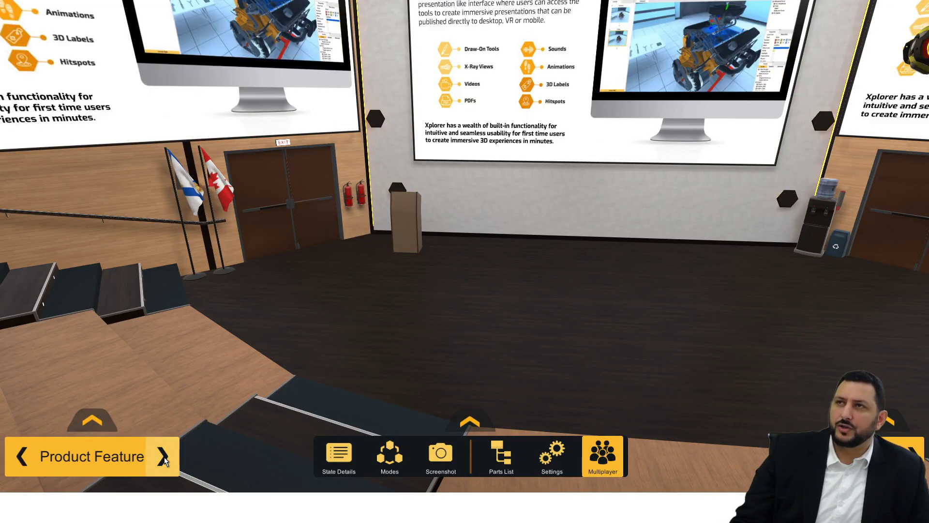
pyautogui.click(163, 459)
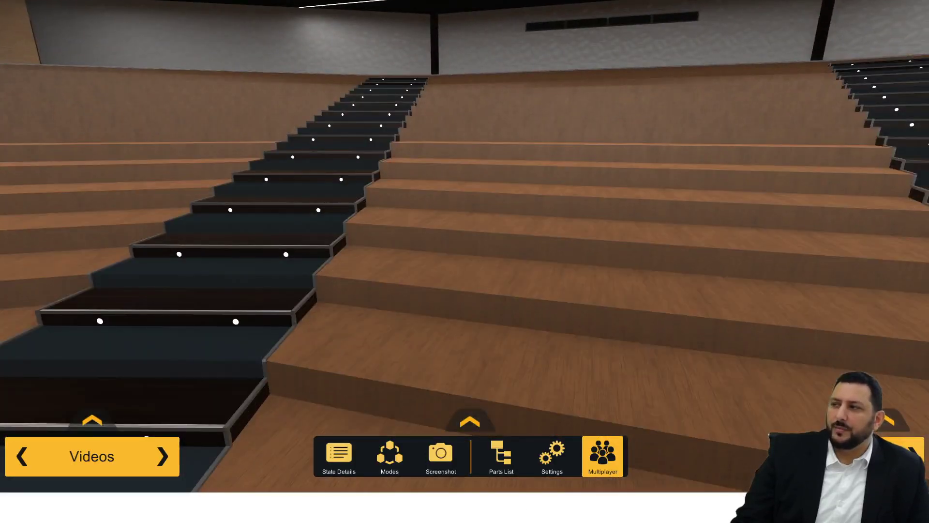
# Step: Group teleport the attendees onto the tiered seating block beside the stairs
pyautogui.click(882, 428)
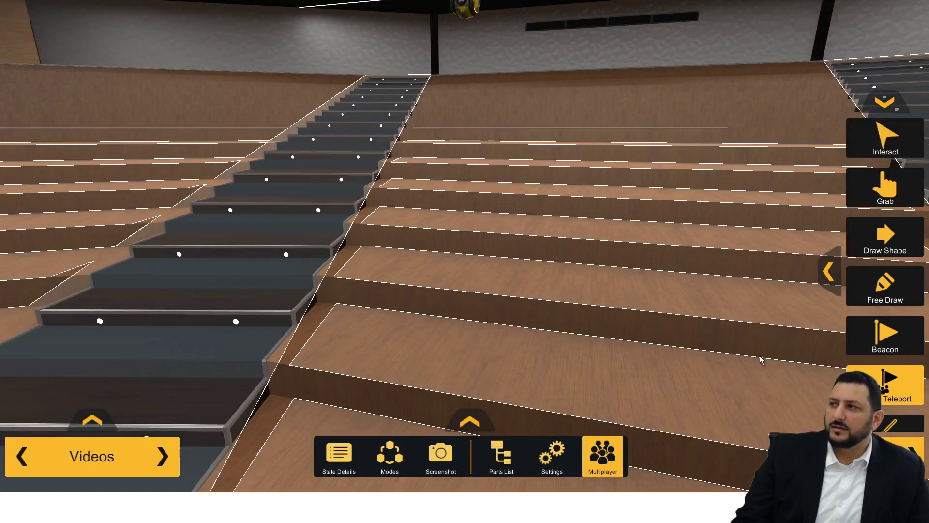
pyautogui.click(664, 283)
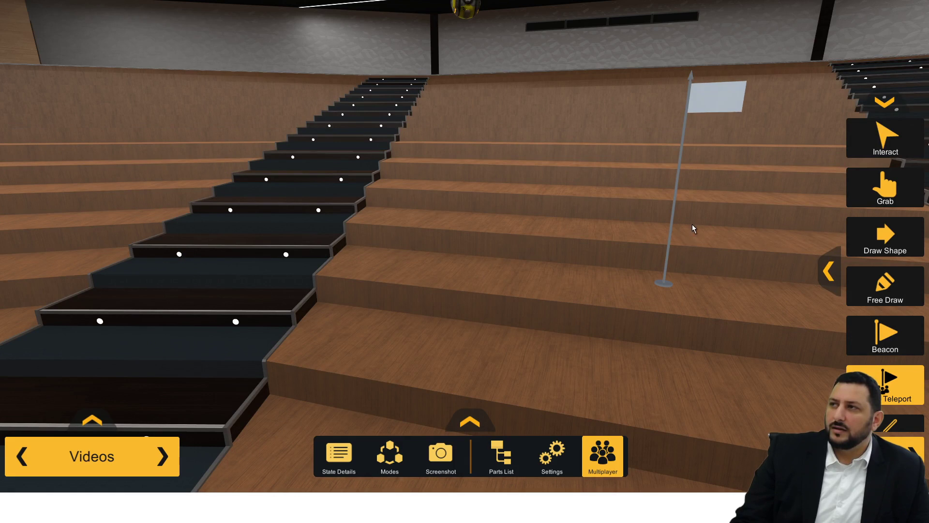
pyautogui.click(649, 246)
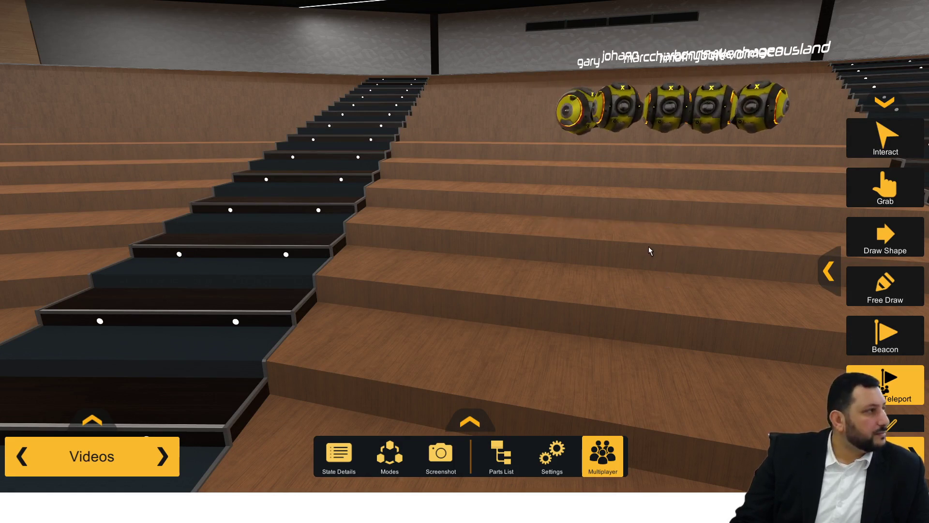
# Step: Mute the attendees with open microphones in the multiplayer lobby and close the lobby list
pyautogui.click(552, 457)
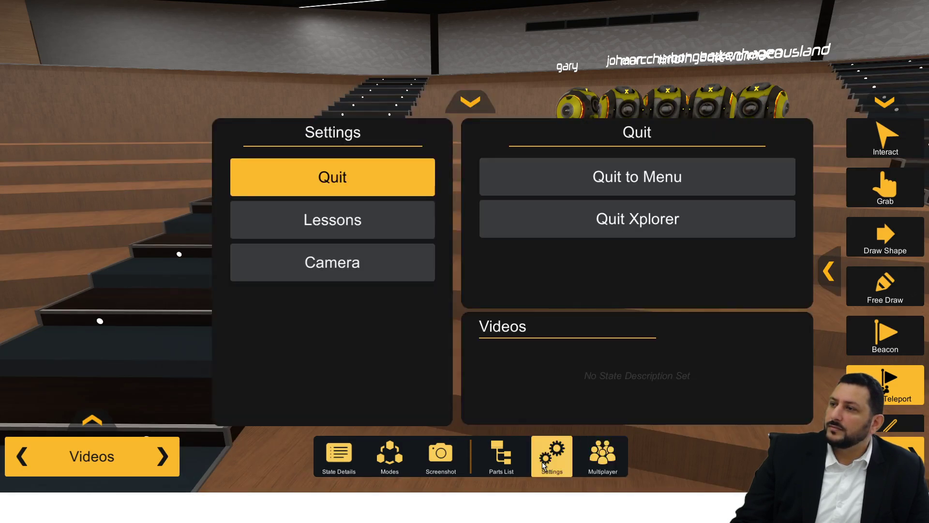
pyautogui.click(593, 457)
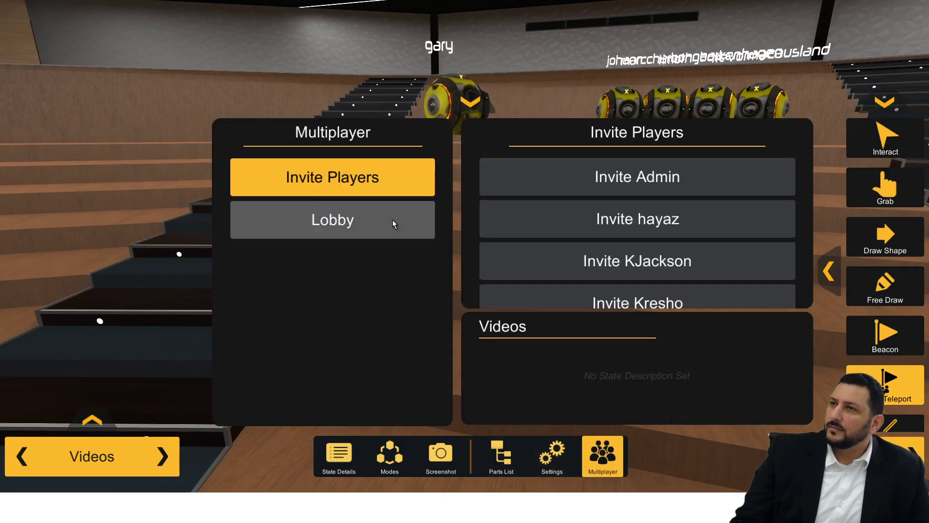
pyautogui.click(393, 220)
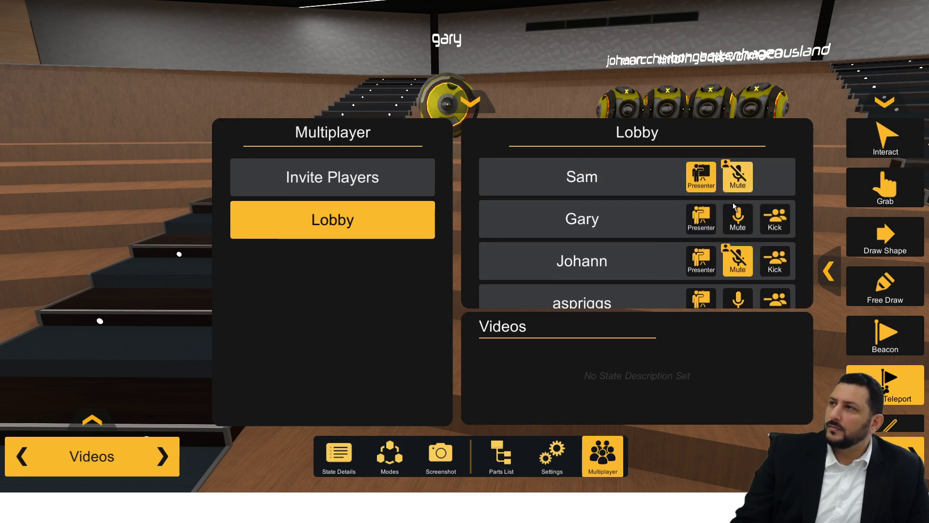
pyautogui.scroll(-2, 734, 218)
pyautogui.click(734, 213)
pyautogui.click(737, 249)
pyautogui.scroll(-1, 736, 264)
pyautogui.click(737, 279)
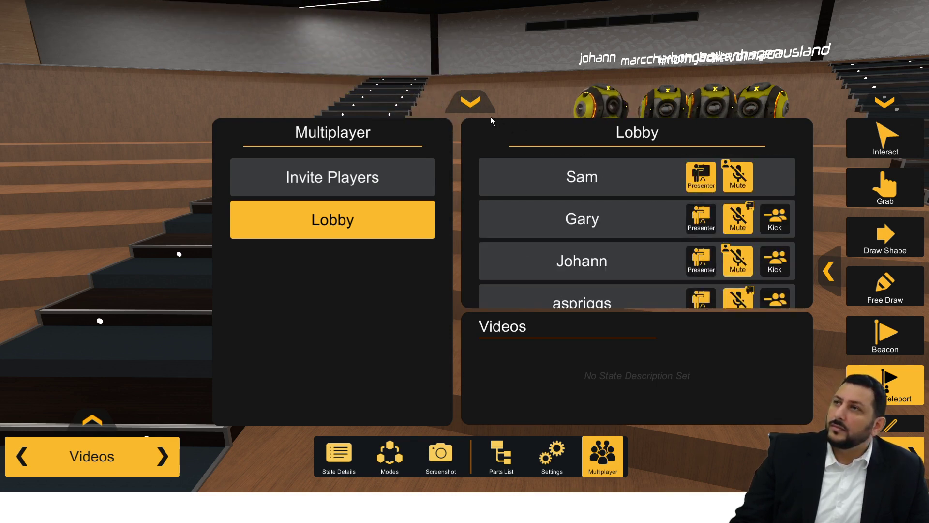
pyautogui.click(470, 105)
# Step: Advance the lesson to CFM Engine Intro and take up a position behind the podium, facing the audience
pyautogui.moveTo(625, 121); pyautogui.dragTo(92, 213, button='right')
pyautogui.click(163, 456)
pyautogui.moveTo(387, 334); pyautogui.dragTo(818, 189, button='right')
pyautogui.press('w')
pyautogui.press('s')
pyautogui.press('w')
pyautogui.press('s')
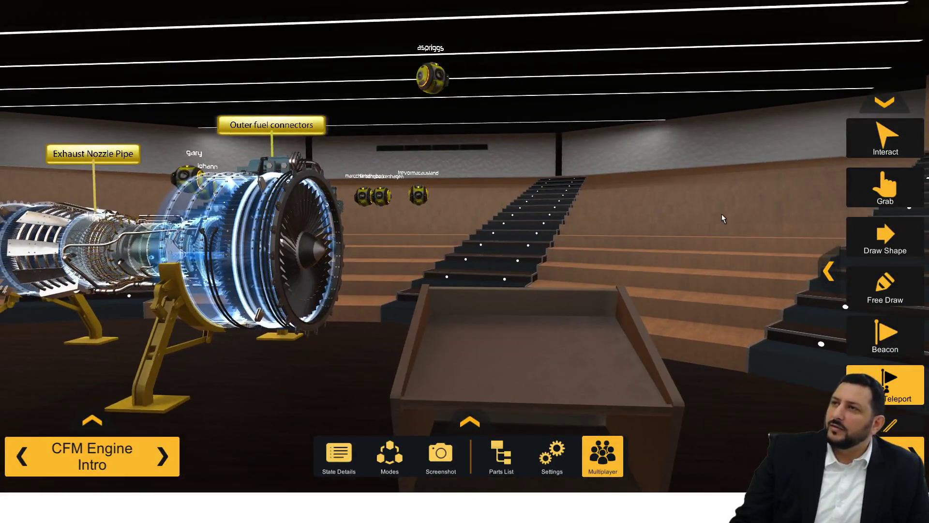
# Step: Move to the front of the seating and face the labelled CFM engine with the presentation screens behind it
pyautogui.press('s')
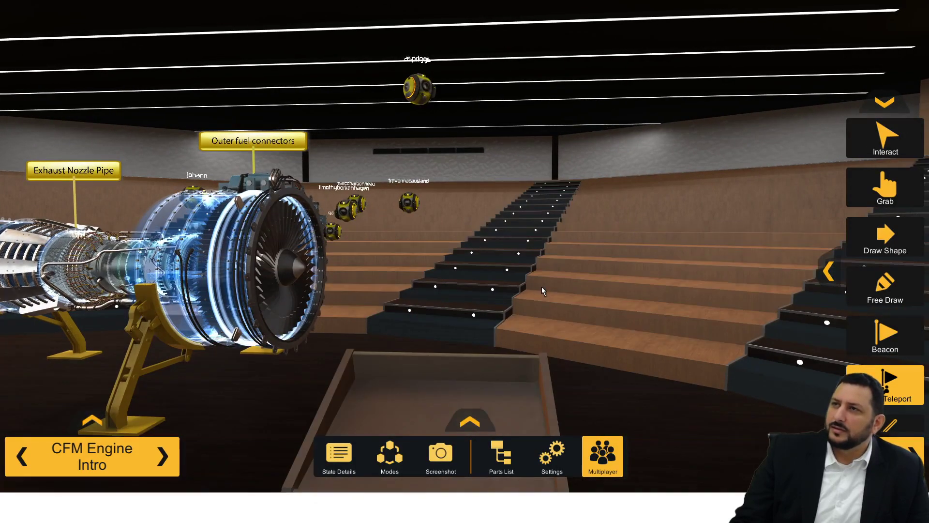
pyautogui.moveTo(542, 287); pyautogui.dragTo(547, 288, button='right')
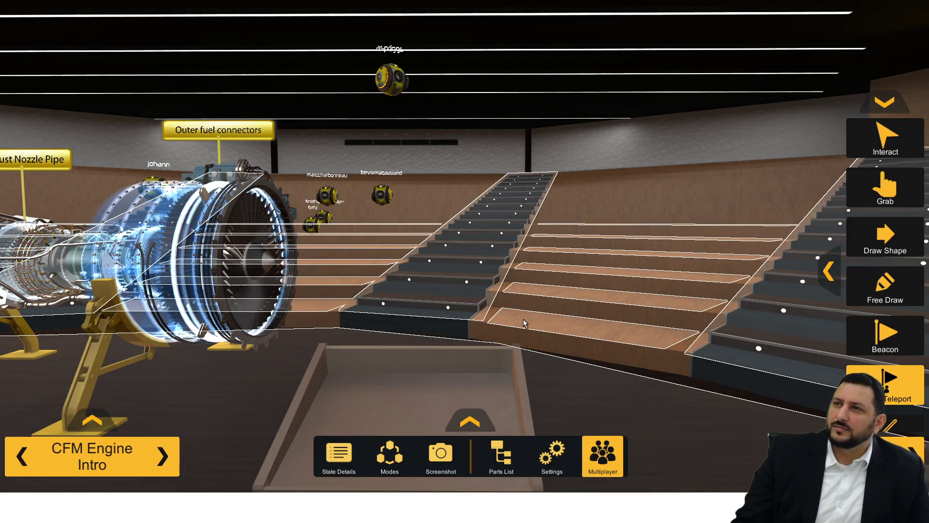
pyautogui.press('w')
pyautogui.moveTo(526, 321); pyautogui.dragTo(182, 333, button='right')
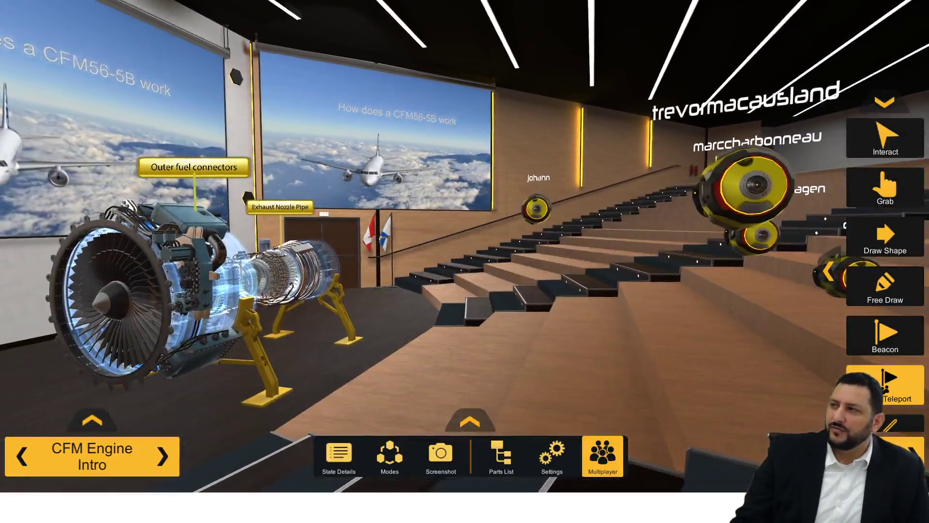
pyautogui.scroll(-5, 879, 251)
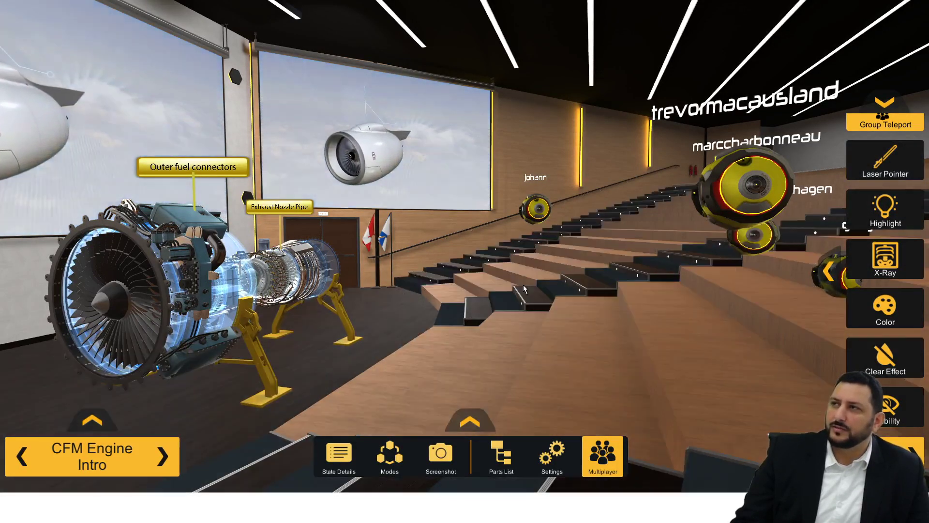
pyautogui.moveTo(523, 285); pyautogui.dragTo(496, 294, button='right')
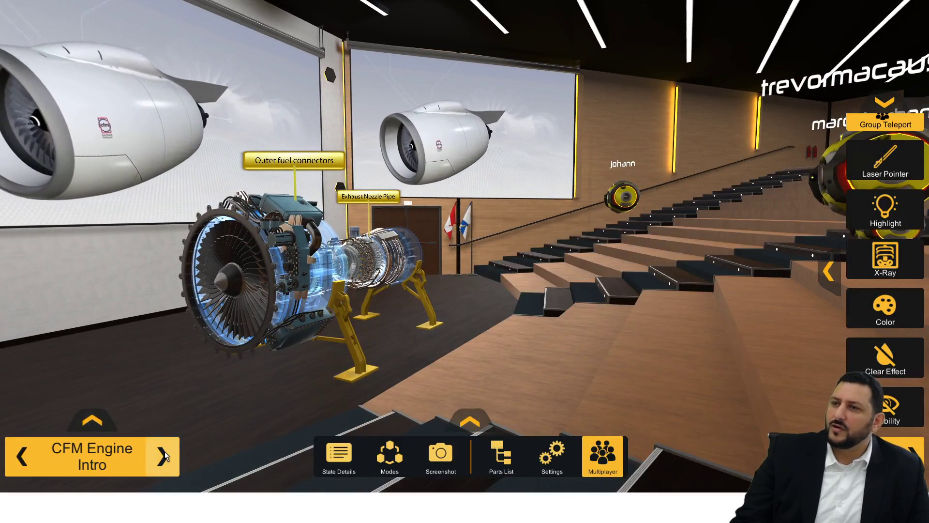
# Step: Advance the lesson to CFM Expanded and use Expand Mode to spread the engine parts to about half the expansion range
pyautogui.click(165, 454)
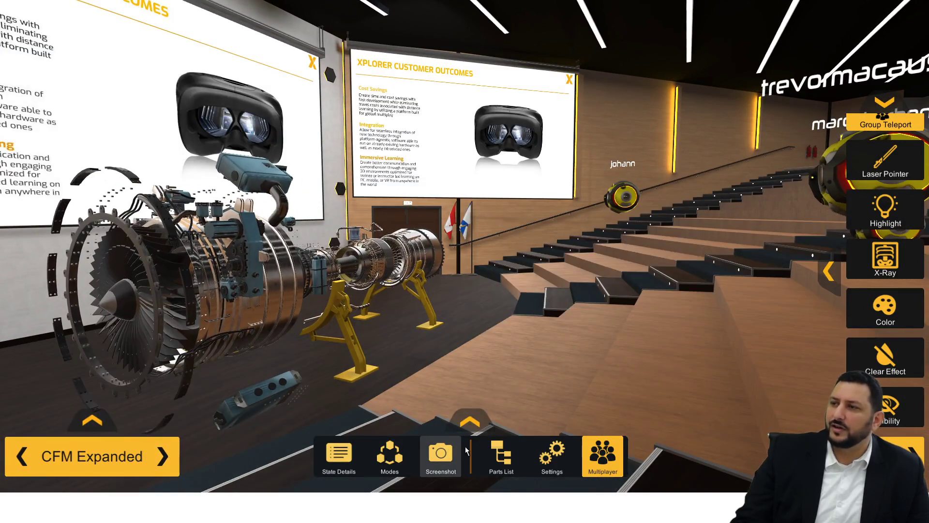
pyautogui.click(501, 456)
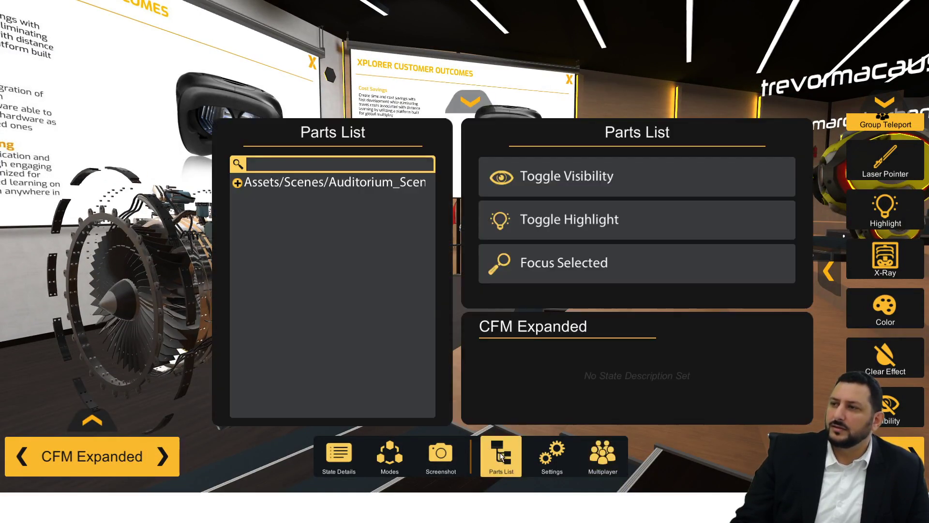
pyautogui.click(555, 460)
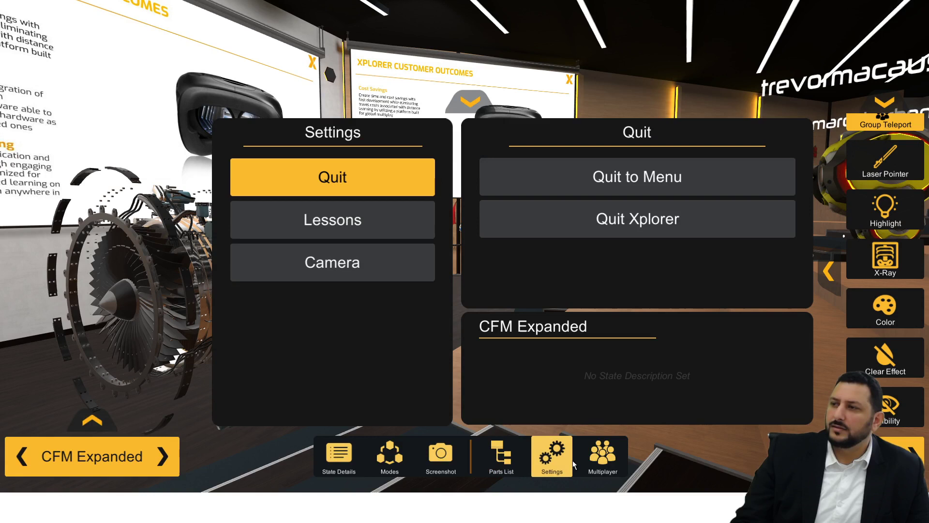
pyautogui.click(398, 457)
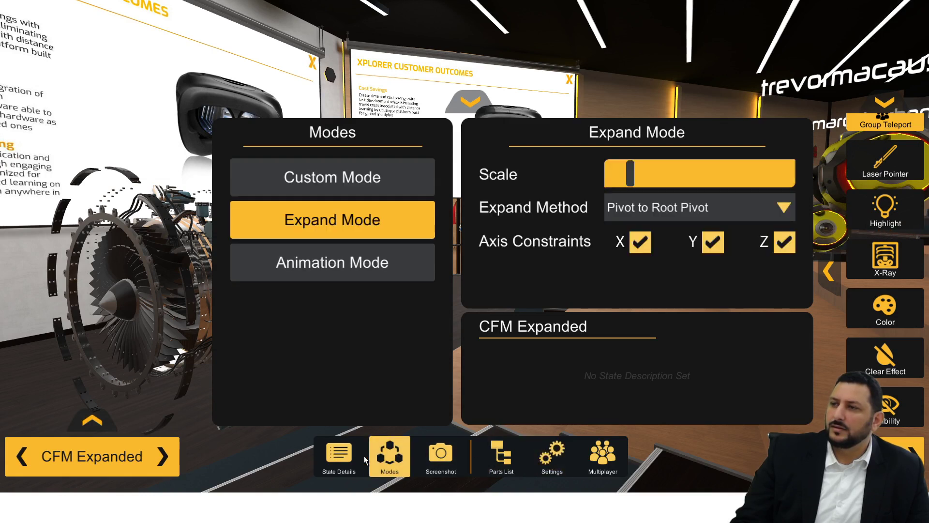
pyautogui.click(466, 102)
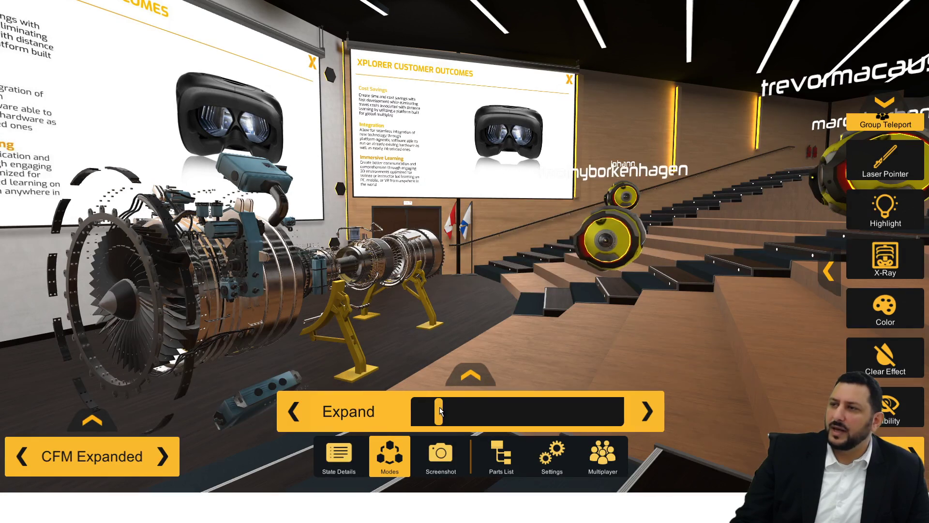
pyautogui.moveTo(440, 411); pyautogui.dragTo(514, 418)
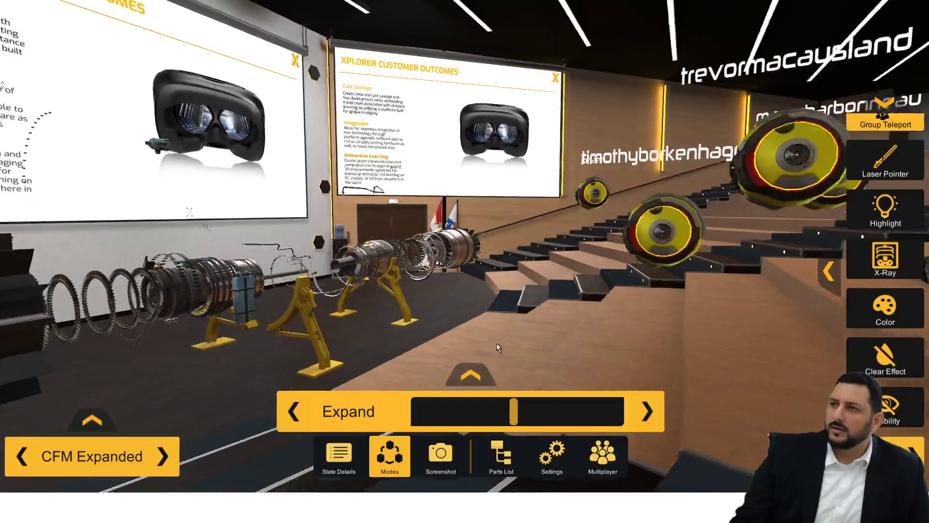
# Step: Move close to the exploded engine and draw two red arrow shapes pointing at the tapered casing and the pipe beside it
pyautogui.moveTo(497, 343); pyautogui.dragTo(269, 343, button='right')
pyautogui.press('d')
pyautogui.press('w')
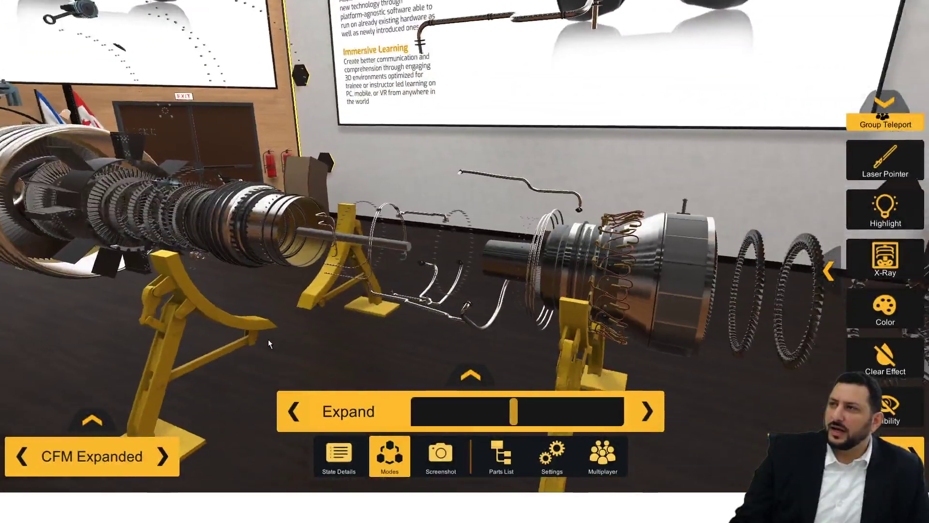
pyautogui.scroll(5, 903, 189)
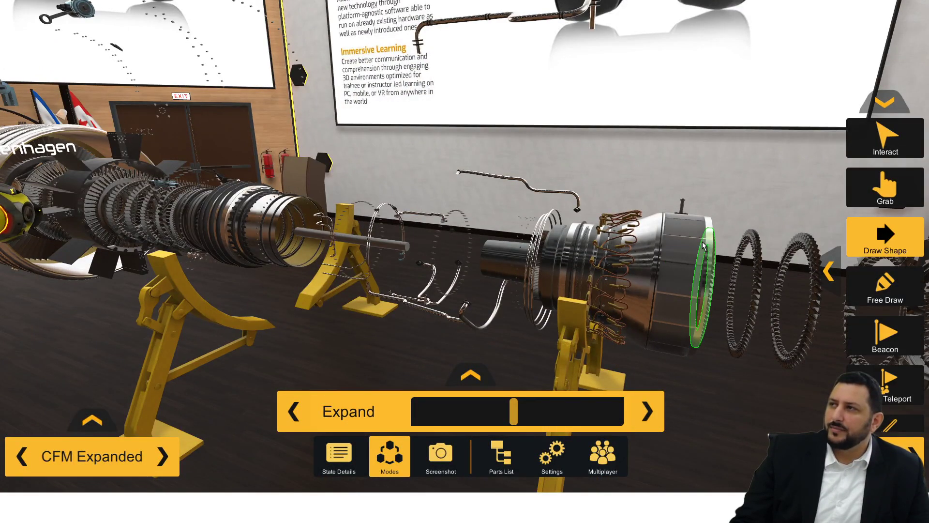
pyautogui.moveTo(780, 149); pyautogui.dragTo(726, 204)
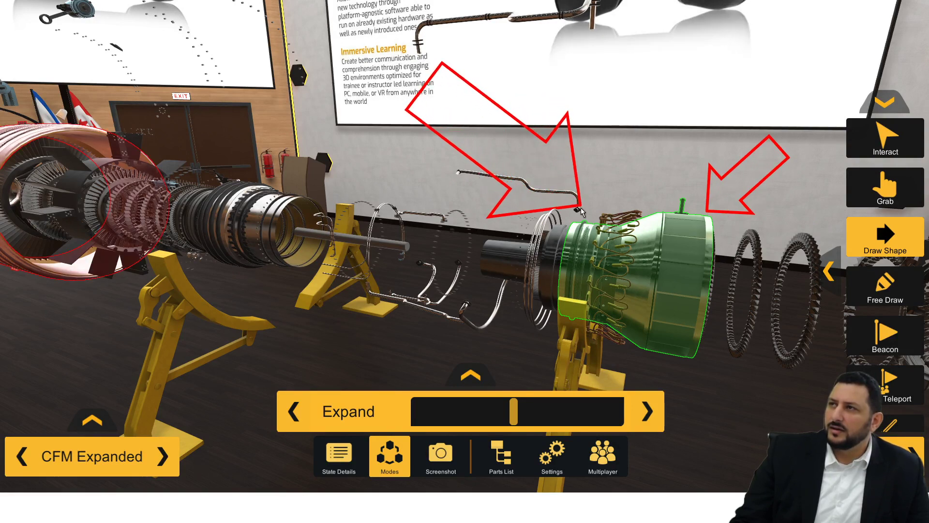
# Step: Move around to the engine's large gold casing and draw a freehand red loop around it
pyautogui.moveTo(605, 223); pyautogui.dragTo(540, 193, button='middle')
pyautogui.moveTo(300, 206); pyautogui.dragTo(777, 282, button='middle')
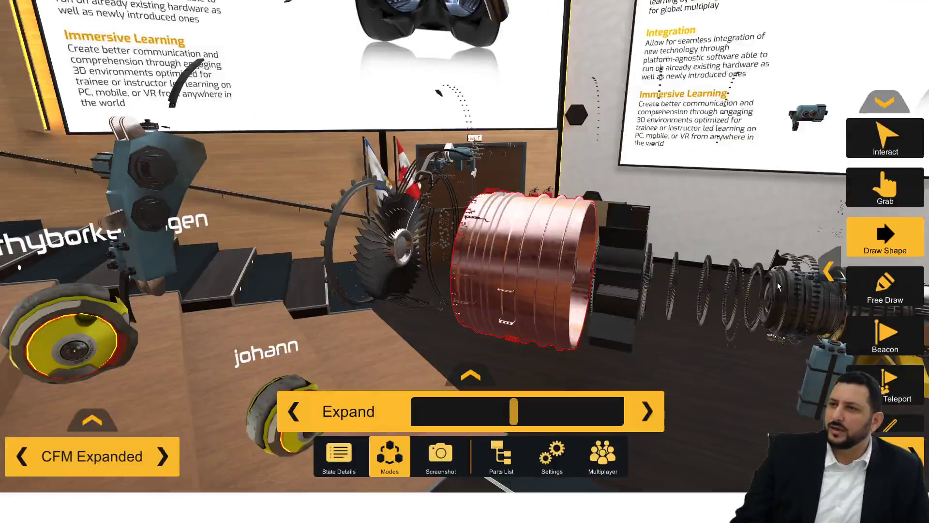
pyautogui.moveTo(438, 283)
pyautogui.mouseDown(button='middle')
pyautogui.moveTo(677, 343)
pyautogui.moveTo(574, 298)
pyautogui.moveTo(394, 347)
pyautogui.moveTo(580, 344)
pyautogui.moveTo(696, 303)
pyautogui.moveTo(600, 323)
pyautogui.moveTo(542, 322)
pyautogui.moveTo(576, 281)
pyautogui.moveTo(591, 283)
pyautogui.moveTo(579, 279)
pyautogui.moveTo(392, 332)
pyautogui.mouseUp(button='middle')
pyautogui.scroll(5, 698, 300)
pyautogui.scroll(-5, 591, 283)
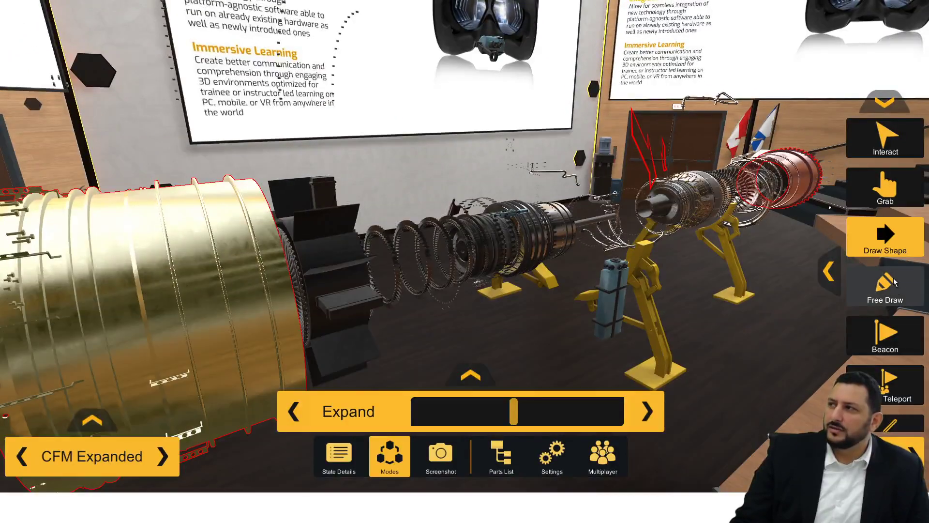
pyautogui.click(894, 282)
pyautogui.moveTo(461, 332); pyautogui.dragTo(501, 302, button='middle')
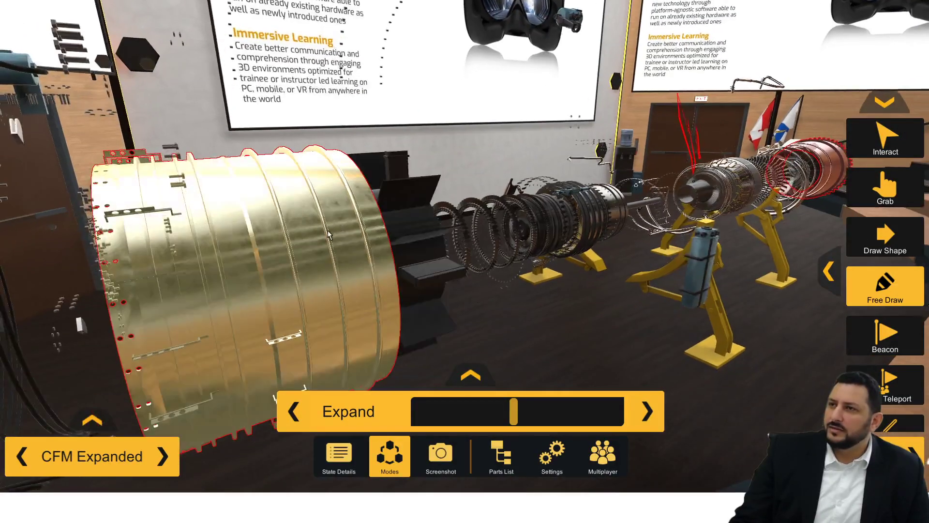
pyautogui.moveTo(184, 279); pyautogui.dragTo(204, 268, button='middle')
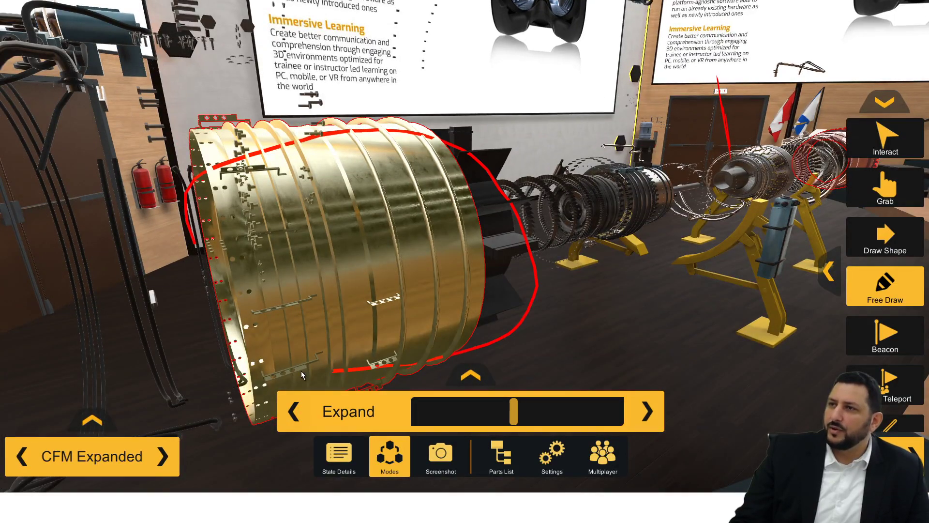
# Step: Move in on the dark ringed section of the exploded engine and draw a freehand loop around its front end
pyautogui.moveTo(528, 203); pyautogui.dragTo(219, 323, button='middle')
pyautogui.scroll(4, 411, 262)
pyautogui.scroll(4, 411, 262)
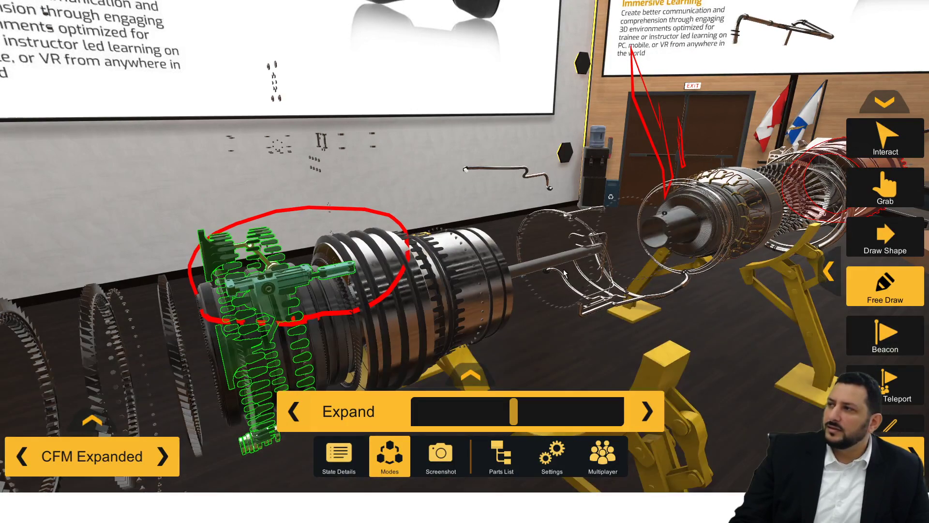
# Step: Return the lesson to CFM Engine Intro and use the Grab tool to lift the translucent casings up off the engine
pyautogui.moveTo(747, 312); pyautogui.dragTo(615, 265, button='middle')
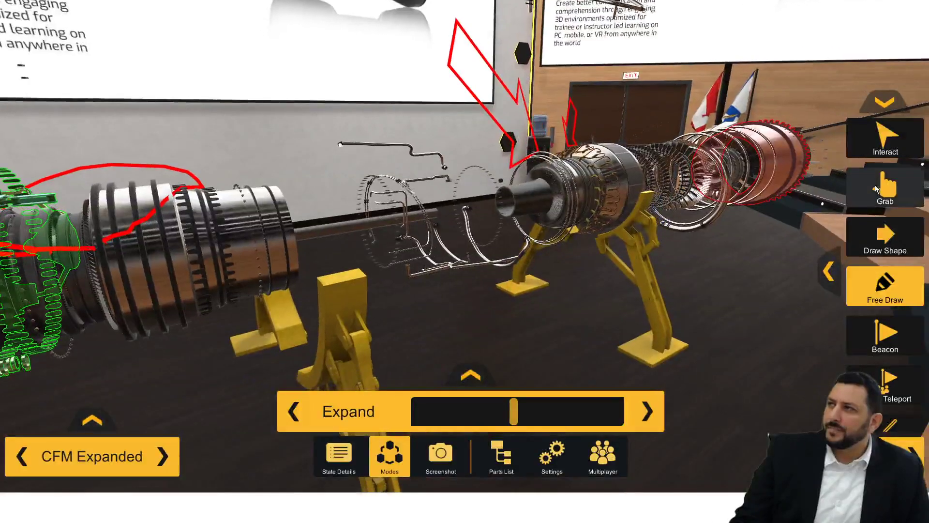
pyautogui.click(911, 186)
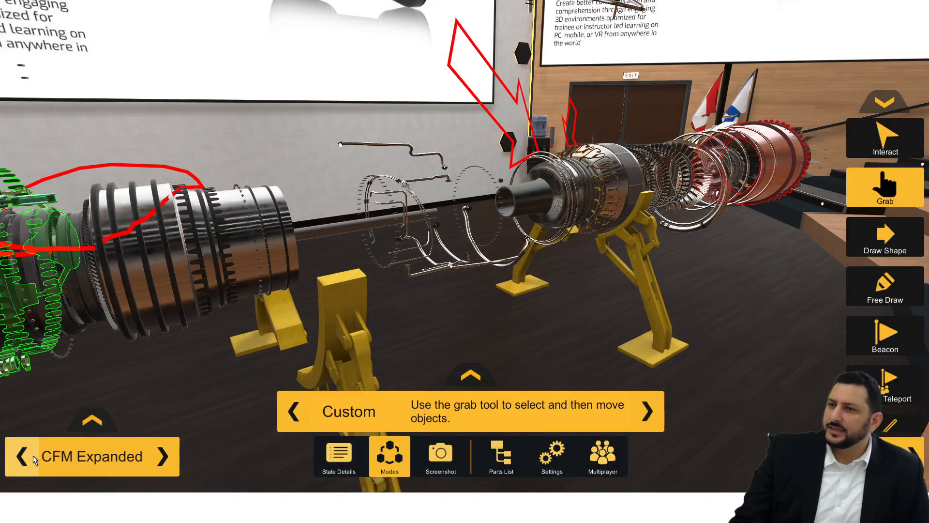
pyautogui.click(23, 457)
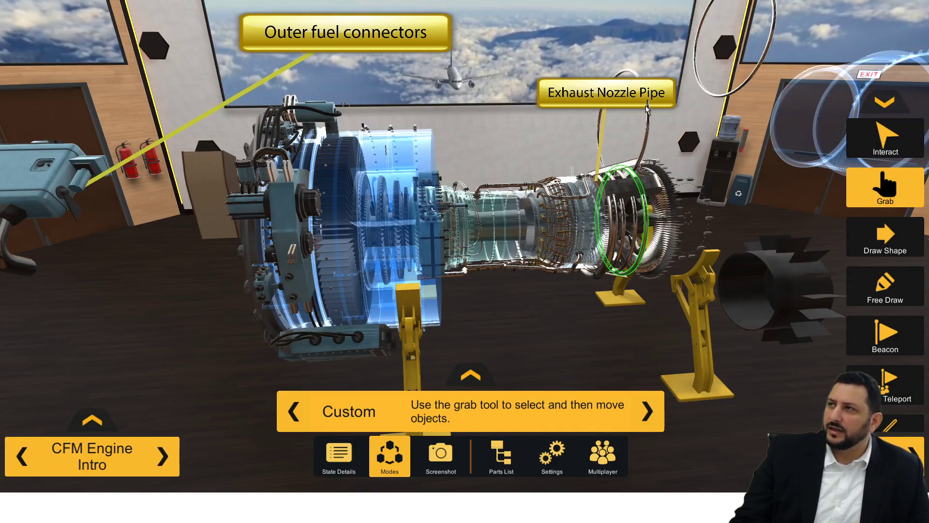
pyautogui.moveTo(494, 208); pyautogui.dragTo(485, 180)
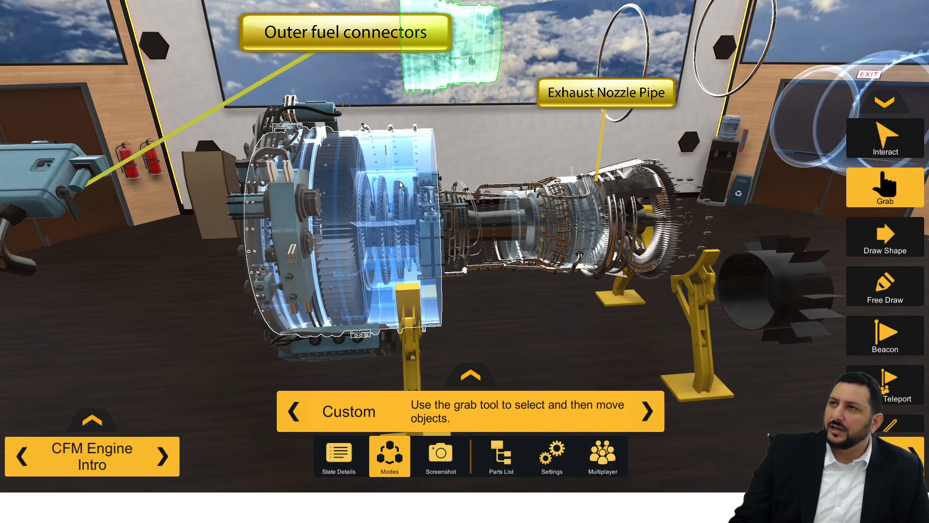
pyautogui.moveTo(661, 248); pyautogui.dragTo(591, 259, button='right')
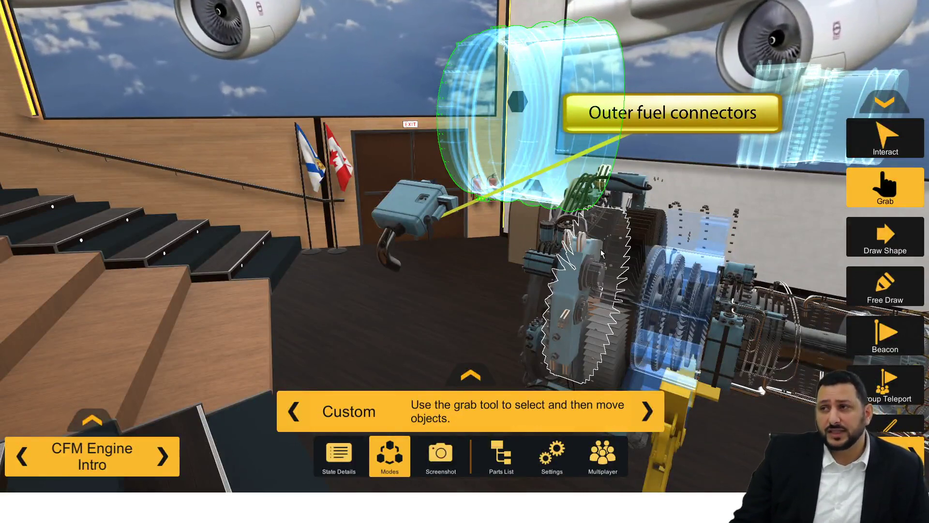
pyautogui.moveTo(690, 234); pyautogui.dragTo(600, 193, button='middle')
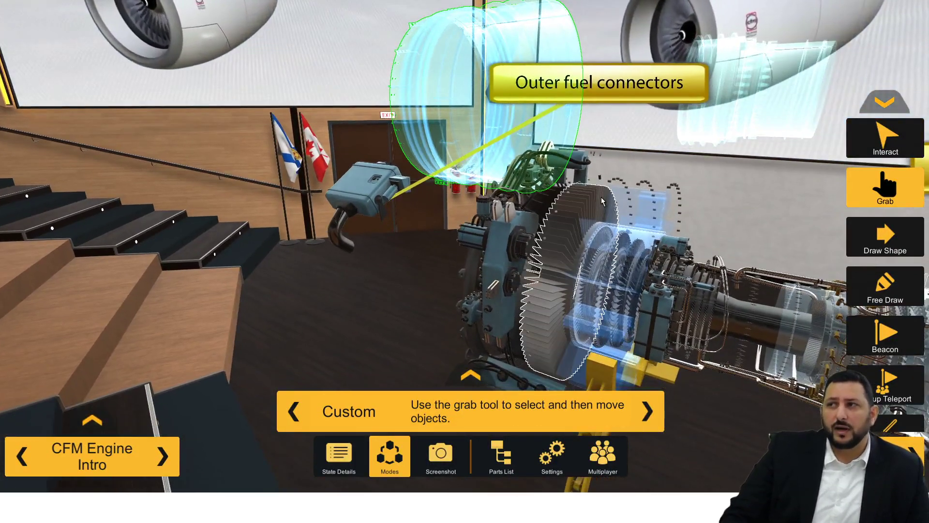
# Step: Back away from the engine until the attendees are in view and review the connected players in the multiplayer lobby
pyautogui.scroll(-5, 601, 197)
pyautogui.moveTo(582, 262); pyautogui.dragTo(671, 230, button='middle')
pyautogui.moveTo(472, 228); pyautogui.dragTo(501, 214, button='right')
pyautogui.scroll(-5, 502, 214)
pyautogui.moveTo(407, 266); pyautogui.dragTo(526, 226, button='middle')
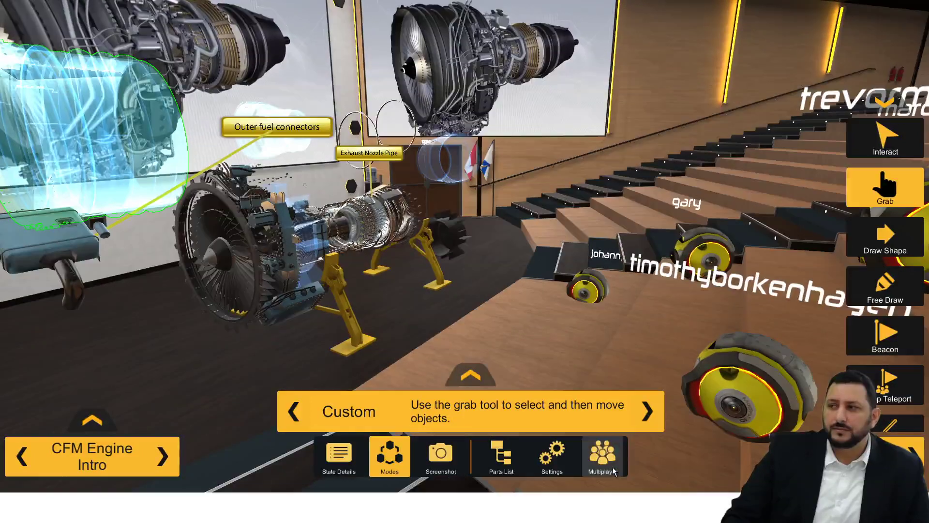
pyautogui.click(613, 467)
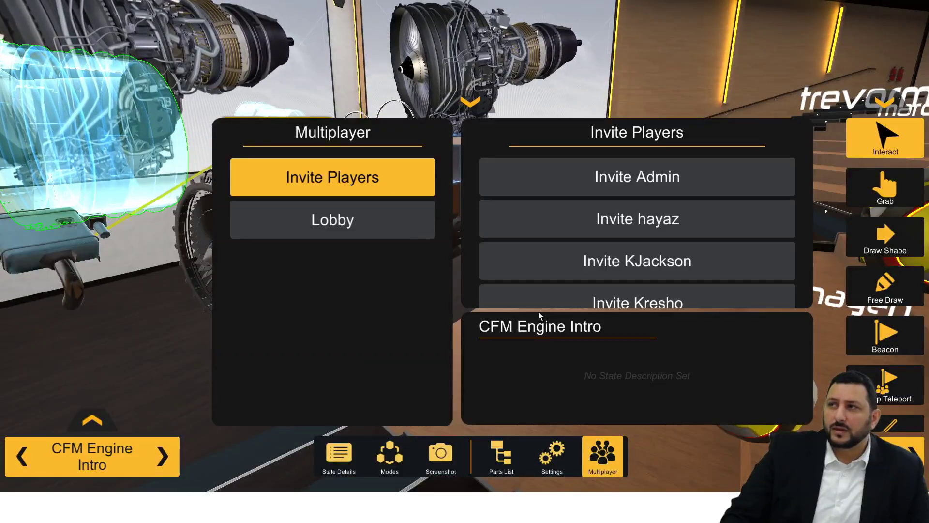
pyautogui.click(352, 213)
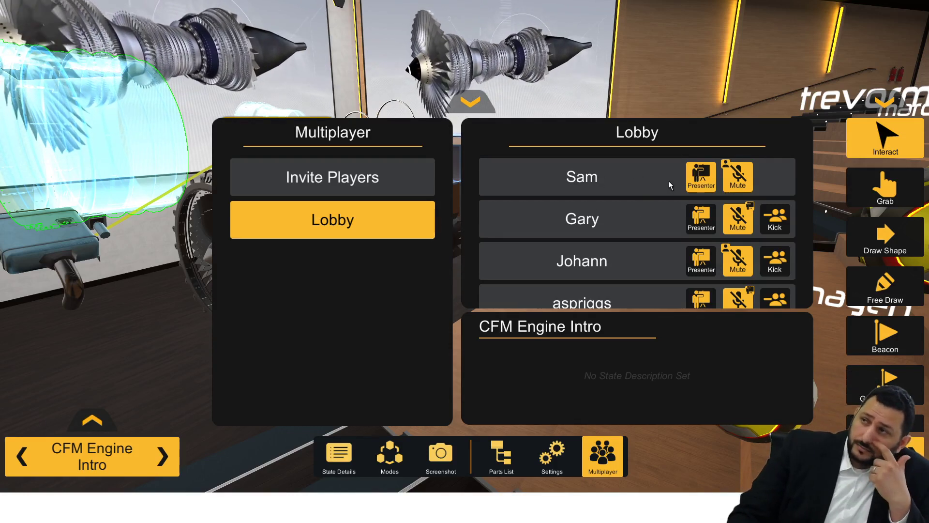
pyautogui.scroll(-3, 676, 190)
pyautogui.scroll(3, 678, 190)
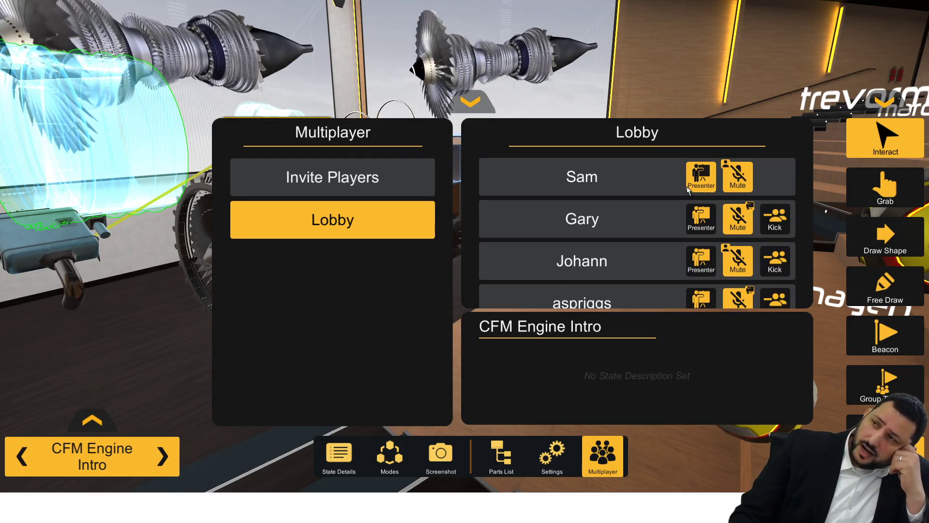
pyautogui.scroll(-1, 704, 233)
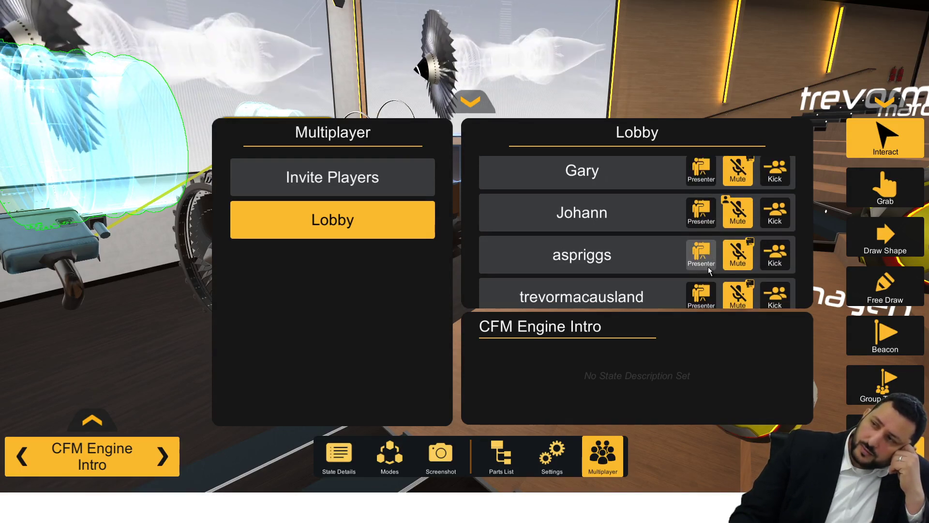
pyautogui.scroll(-4, 709, 269)
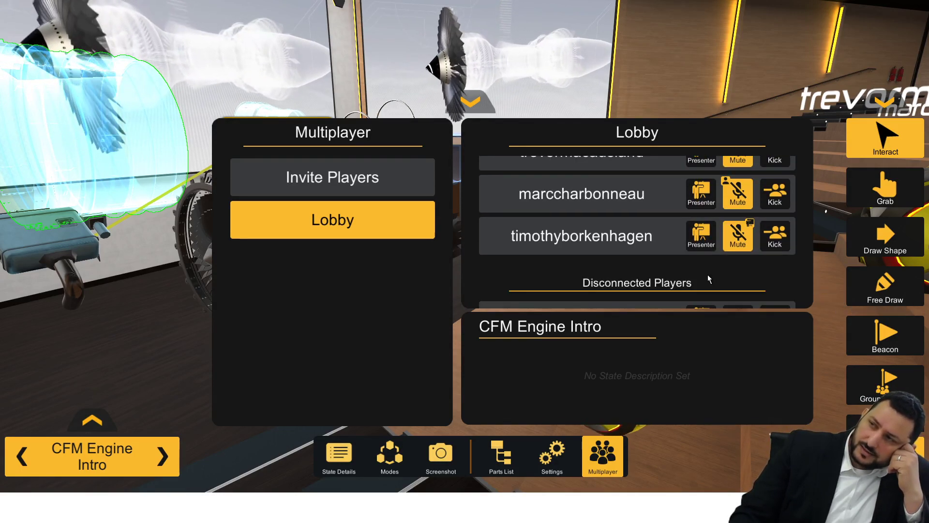
pyautogui.click(479, 100)
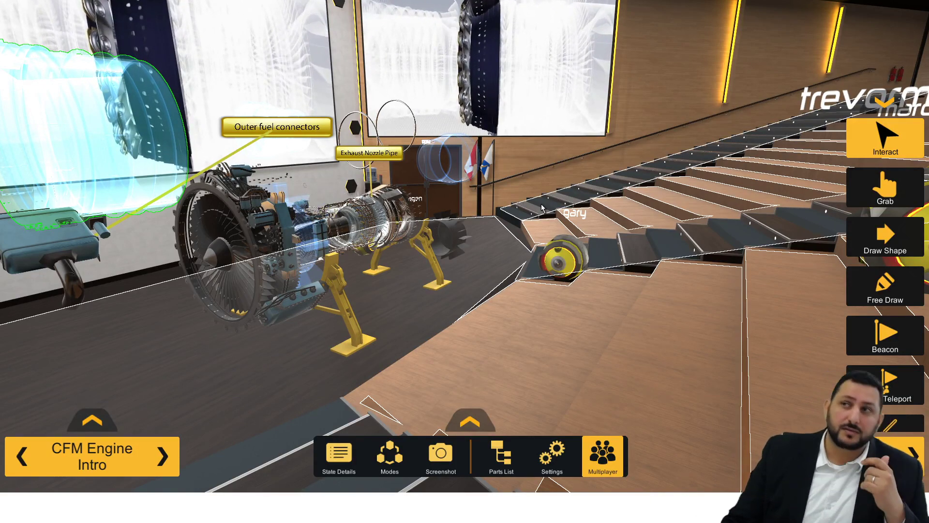
# Step: Advance the lesson past CFM Expanded to Overviews and turn around behind the engine to face the auditorium seating
pyautogui.moveTo(615, 245); pyautogui.dragTo(685, 256, button='right')
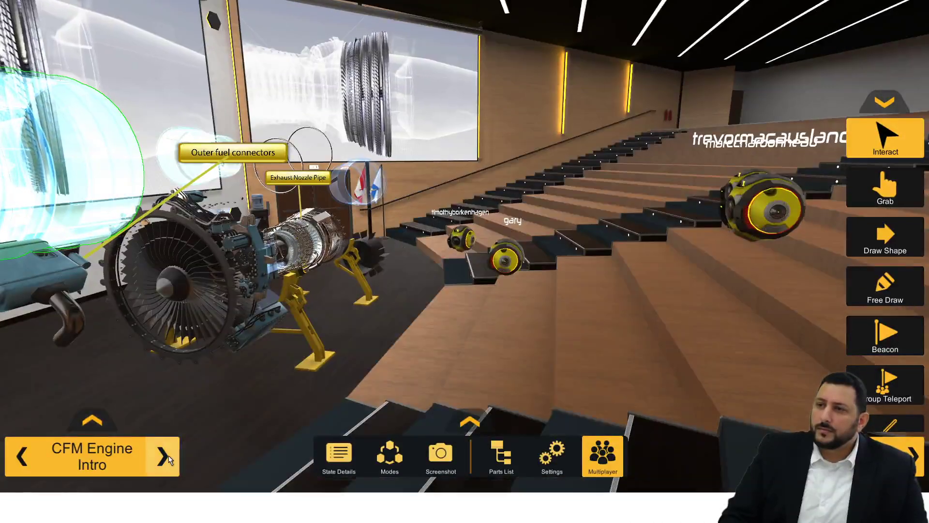
pyautogui.click(170, 455)
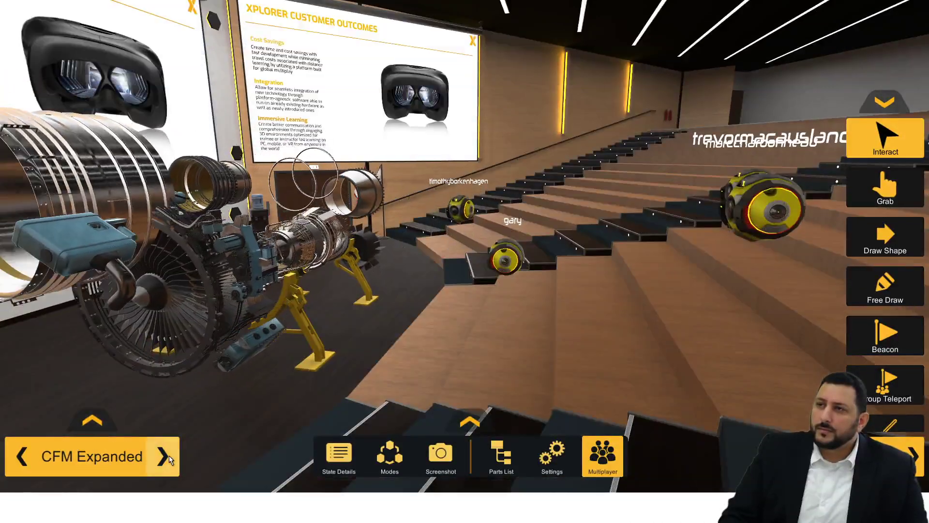
pyautogui.click(170, 455)
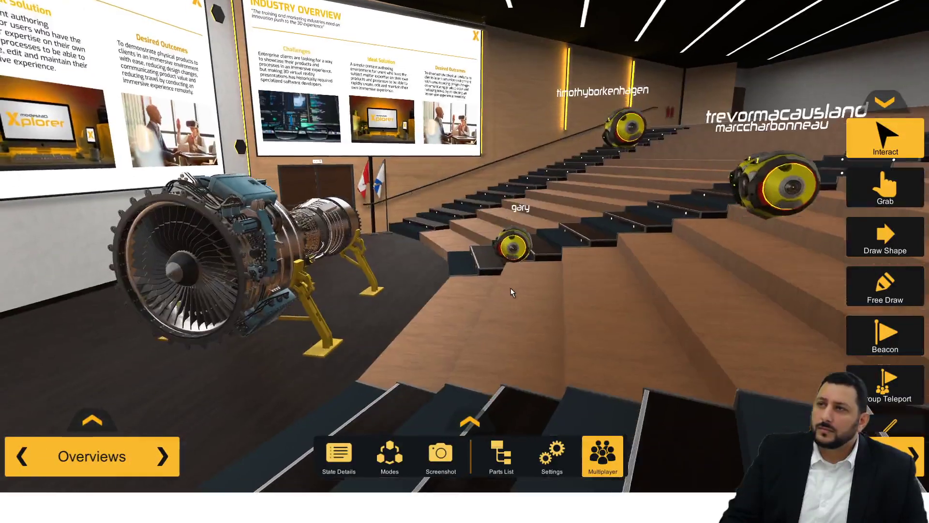
pyautogui.moveTo(511, 289); pyautogui.dragTo(666, 317, button='middle')
pyautogui.moveTo(412, 320); pyautogui.dragTo(544, 329, button='right')
pyautogui.moveTo(382, 362); pyautogui.dragTo(618, 346, button='middle')
pyautogui.moveTo(455, 315); pyautogui.dragTo(648, 295, button='right')
pyautogui.moveTo(356, 318); pyautogui.dragTo(589, 362, button='middle')
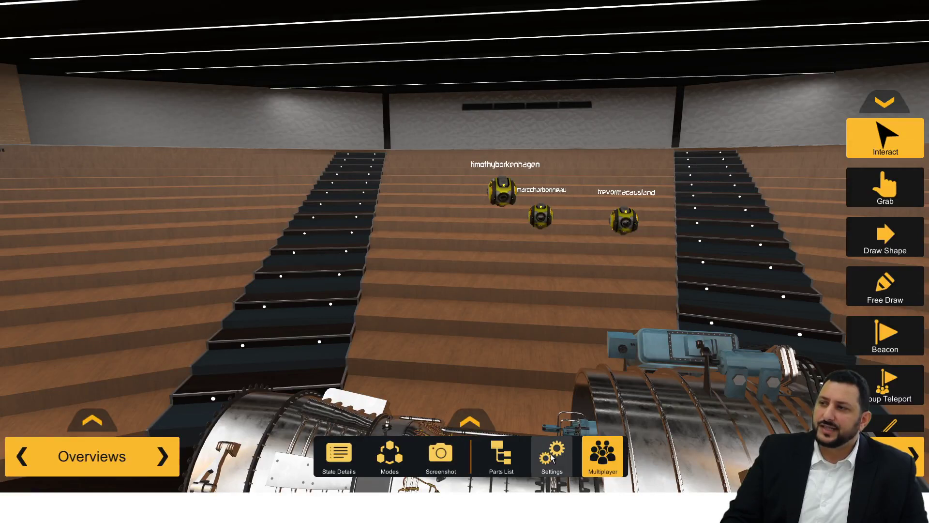
# Step: Switch the session to the Shipyard.exl lesson and look around the Shipyard 360 Video in several directions
pyautogui.click(552, 457)
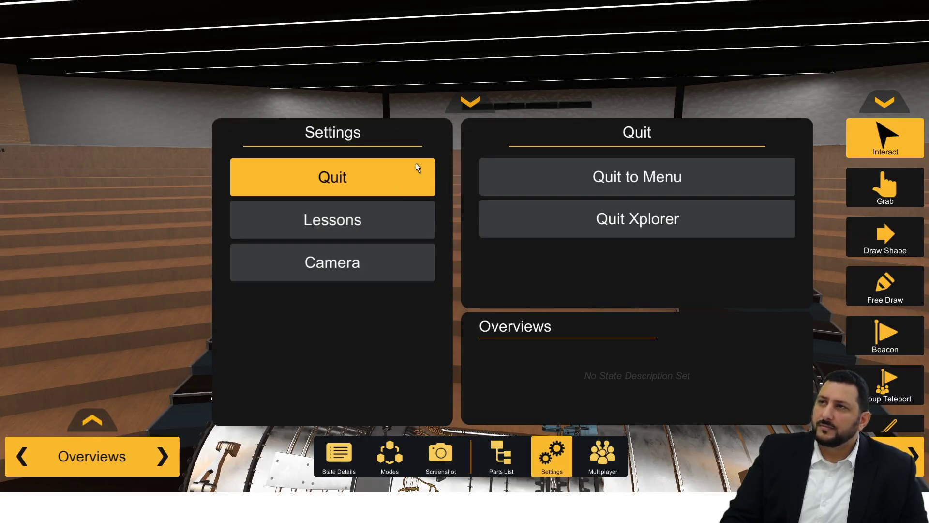
pyautogui.click(367, 222)
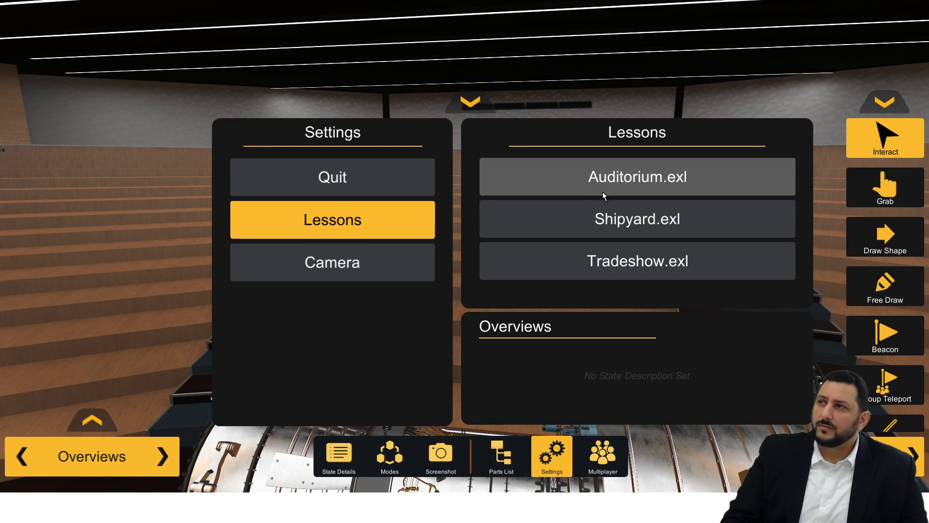
pyautogui.click(611, 221)
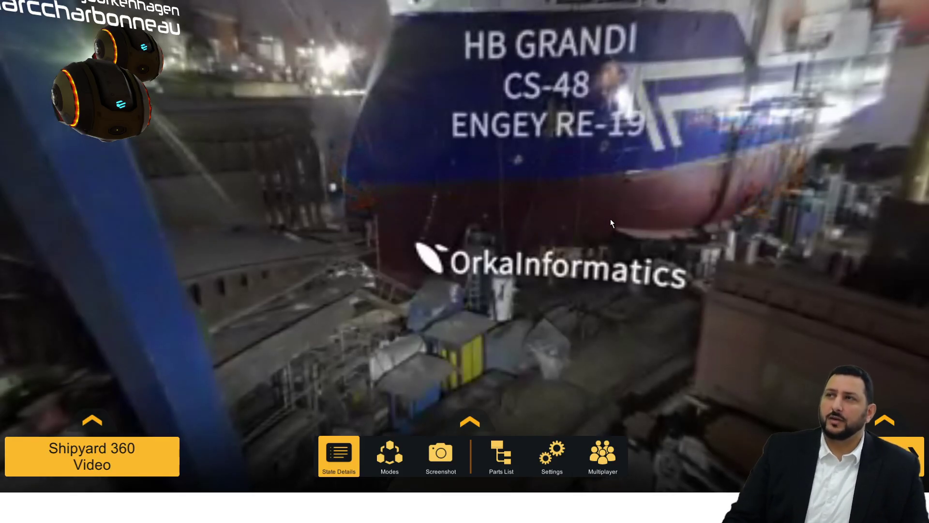
pyautogui.moveTo(545, 212); pyautogui.dragTo(448, 187, button='right')
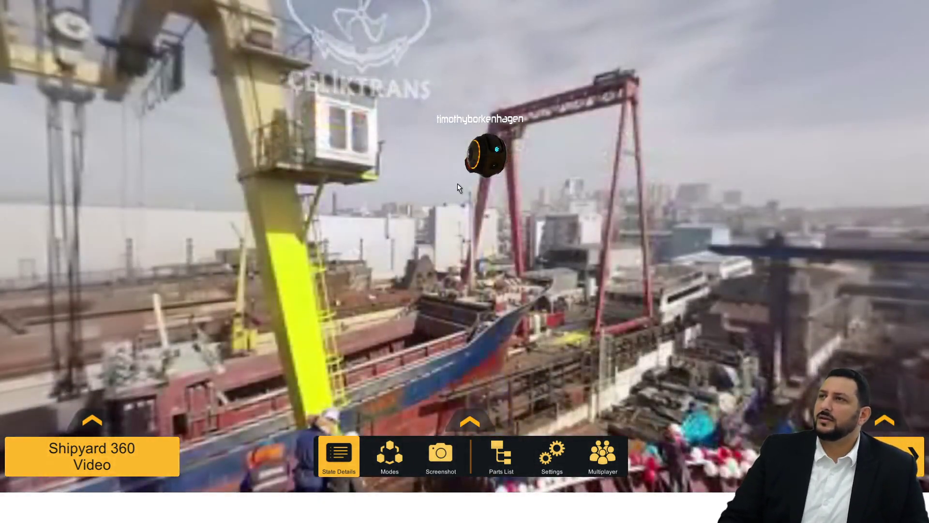
pyautogui.moveTo(457, 188); pyautogui.dragTo(444, 257, button='right')
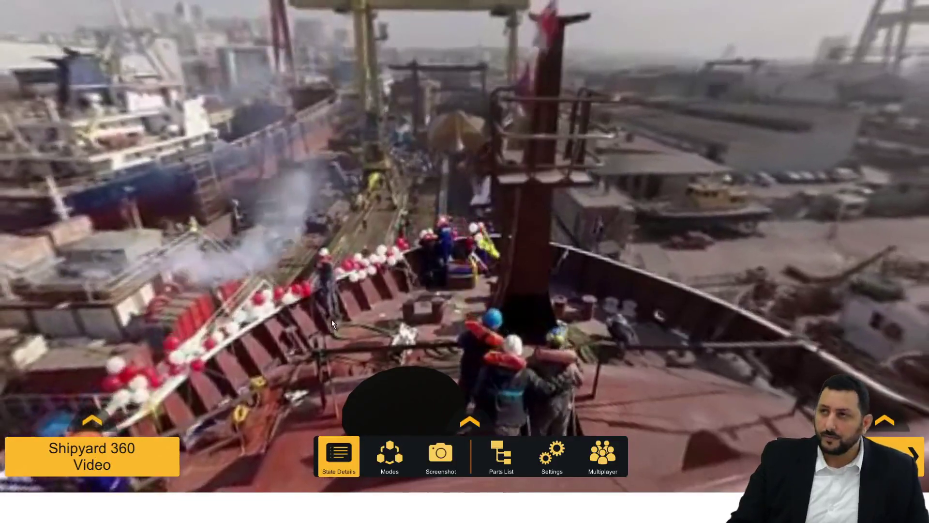
pyautogui.moveTo(332, 320); pyautogui.dragTo(886, 324)
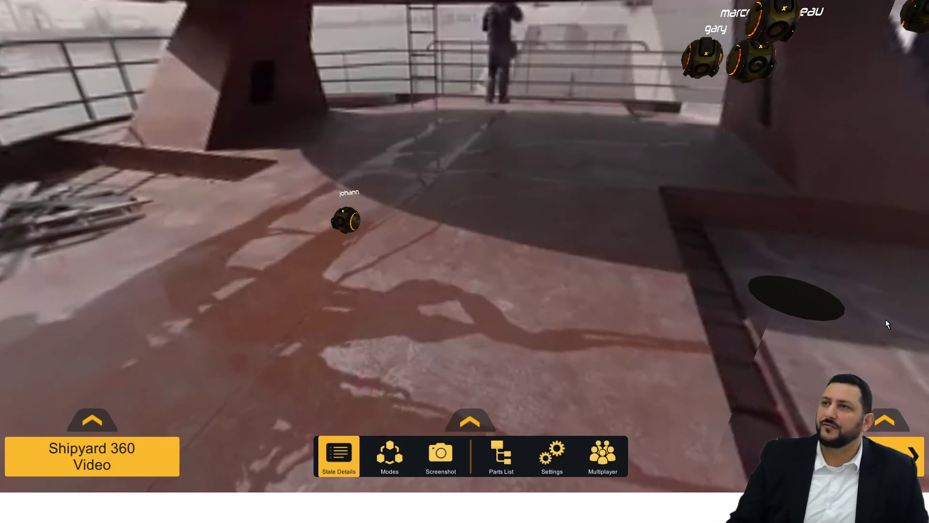
pyautogui.moveTo(663, 252); pyautogui.dragTo(928, 205, button='right')
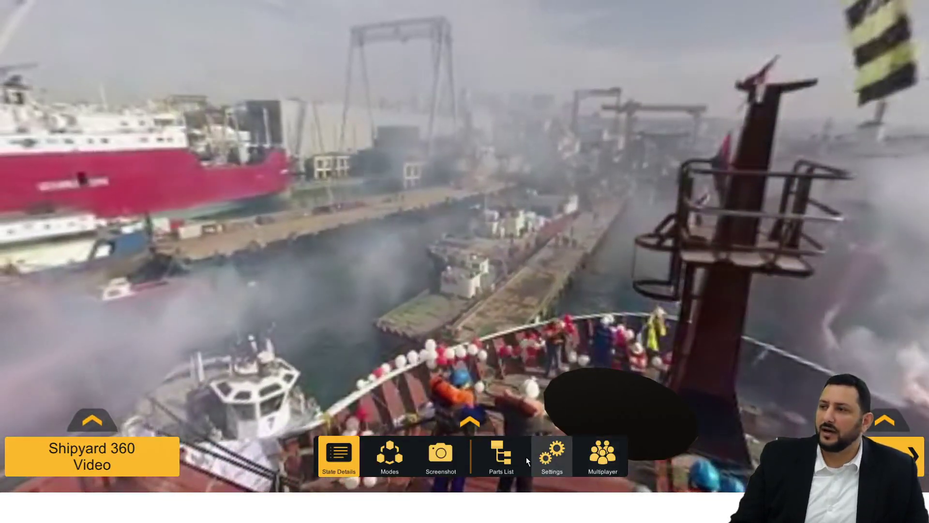
# Step: Switch the session back to the Auditorium.exl lesson and turn the view from the screens to the audience seating
pyautogui.click(536, 454)
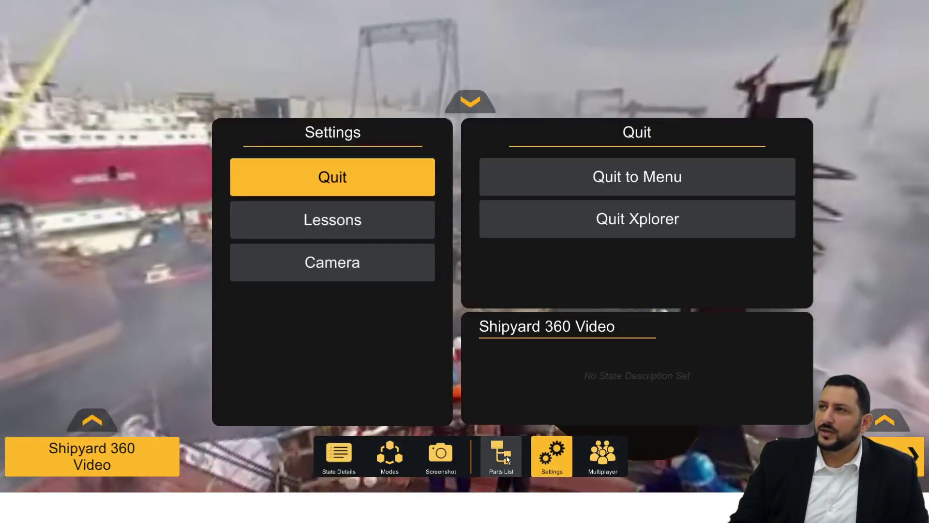
pyautogui.click(391, 228)
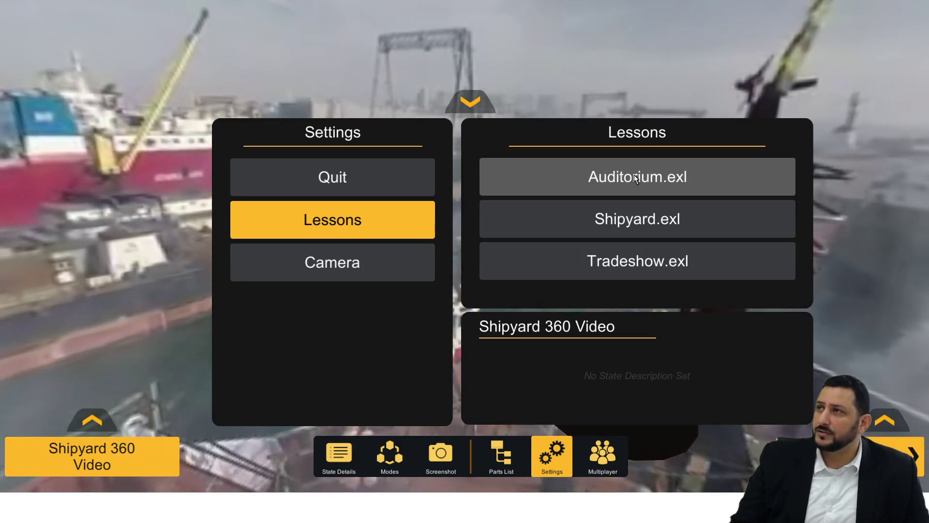
pyautogui.click(636, 177)
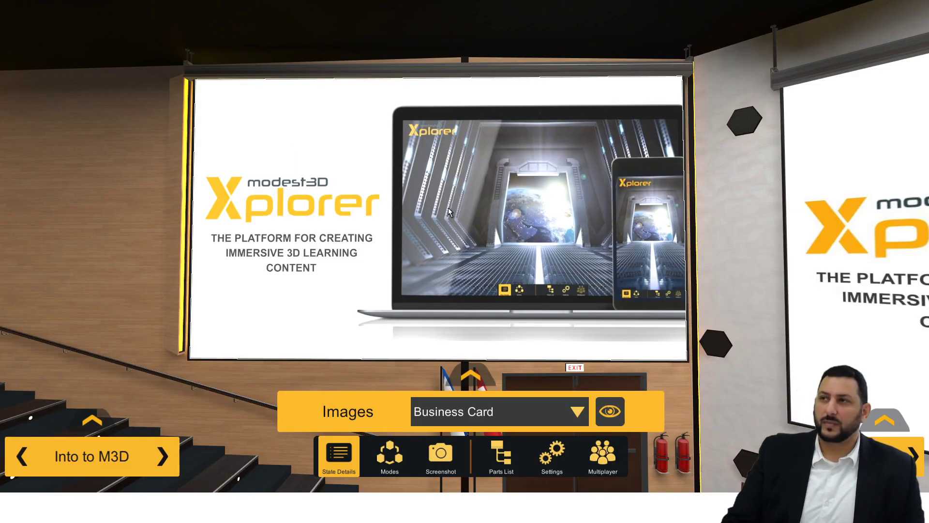
pyautogui.moveTo(499, 304); pyautogui.dragTo(108, 325, button='right')
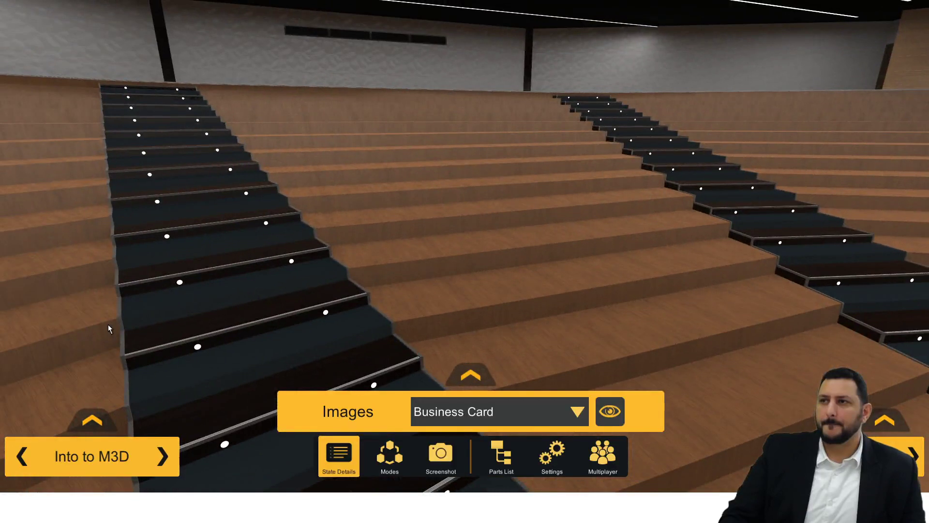
pyautogui.moveTo(108, 324); pyautogui.dragTo(146, 298, button='right')
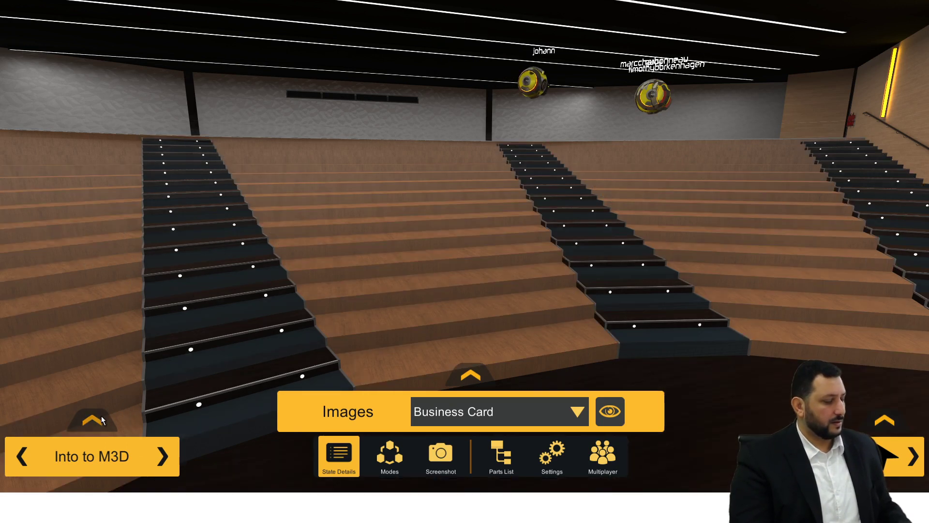
# Step: Jump the lesson directly to the CFM Expanded state from the state list and collapse the list
pyautogui.click(92, 419)
pyautogui.click(96, 369)
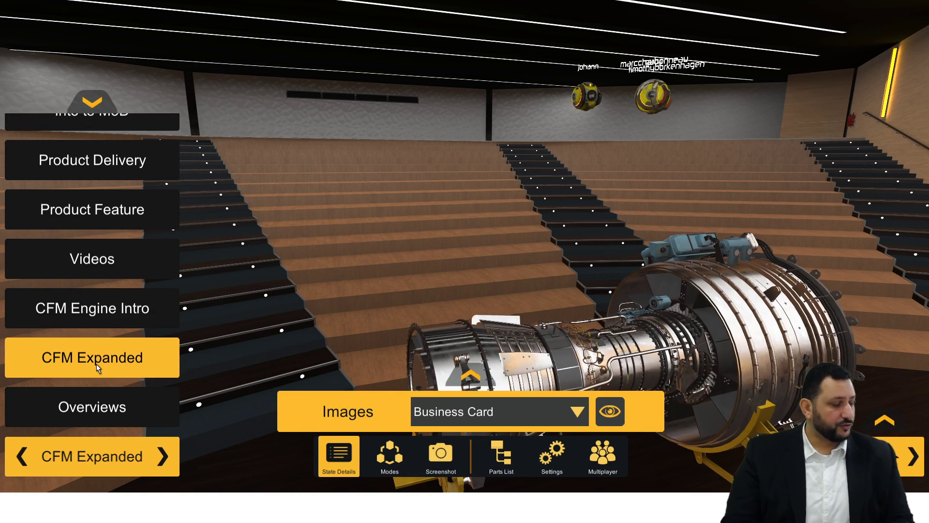
pyautogui.click(101, 104)
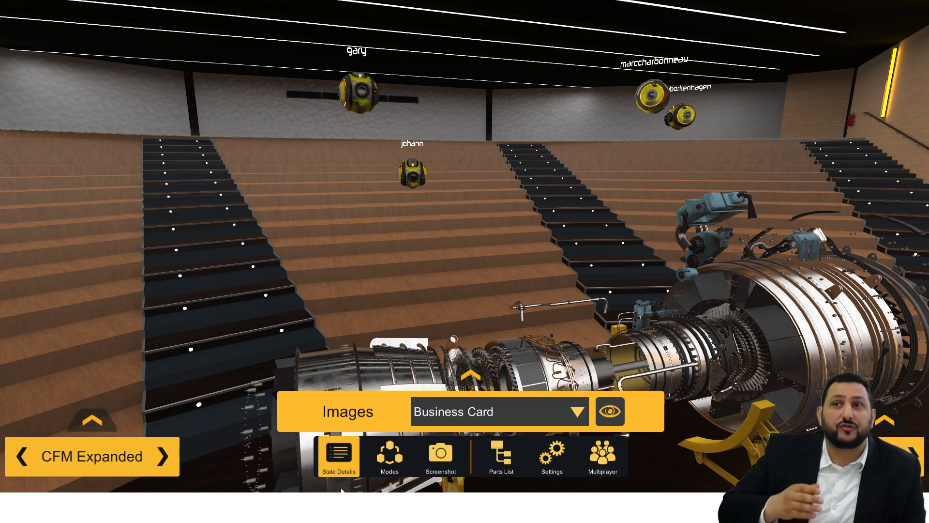
# Step: In the multiplayer lobby, mute the host's microphone and those of the first two listed attendees, and check the remaining players' microphones
pyautogui.click(607, 464)
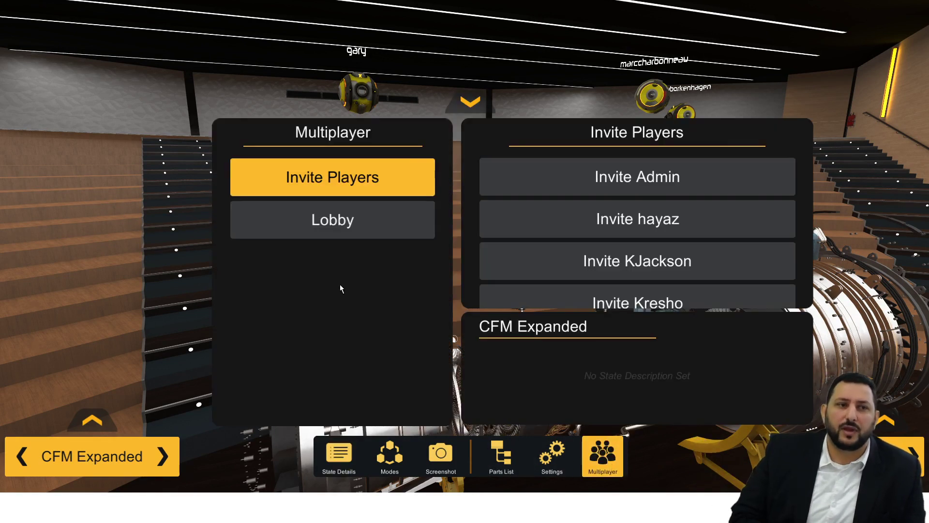
pyautogui.click(347, 233)
pyautogui.click(727, 187)
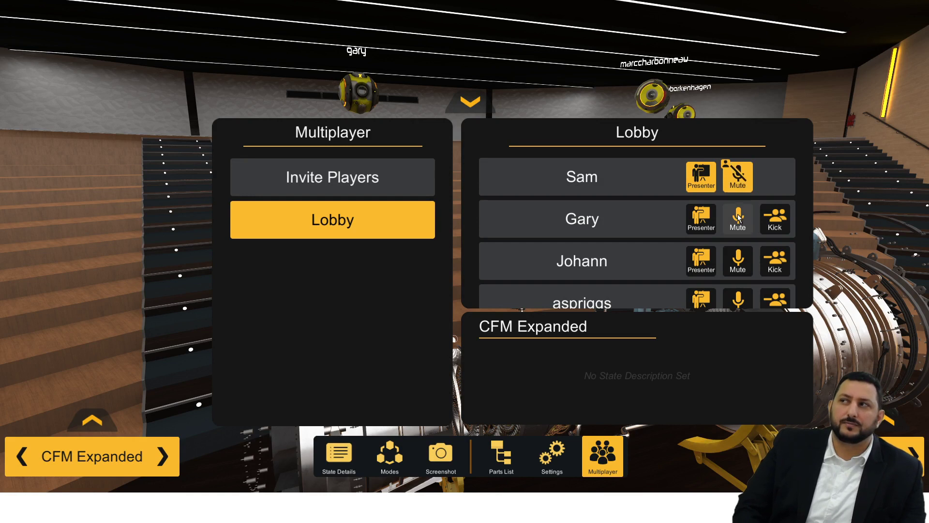
pyautogui.scroll(-3, 738, 263)
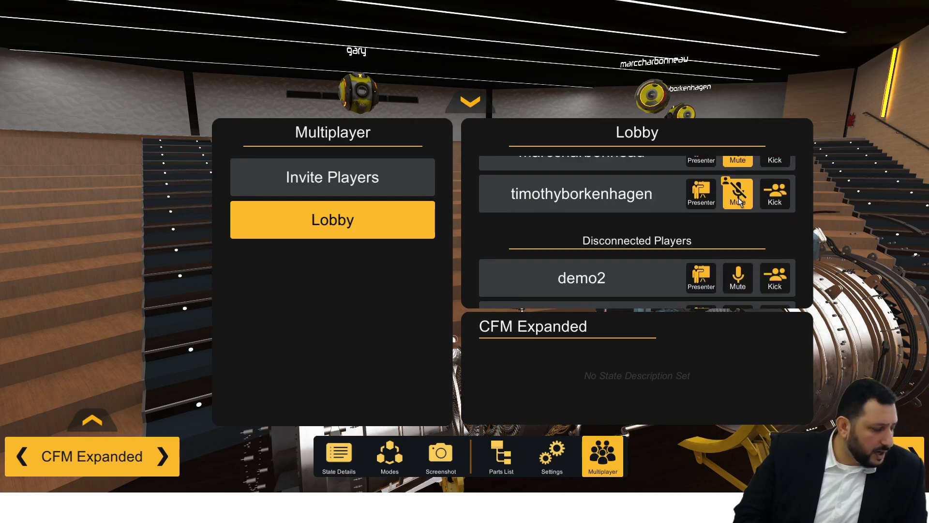
pyautogui.scroll(5, 740, 201)
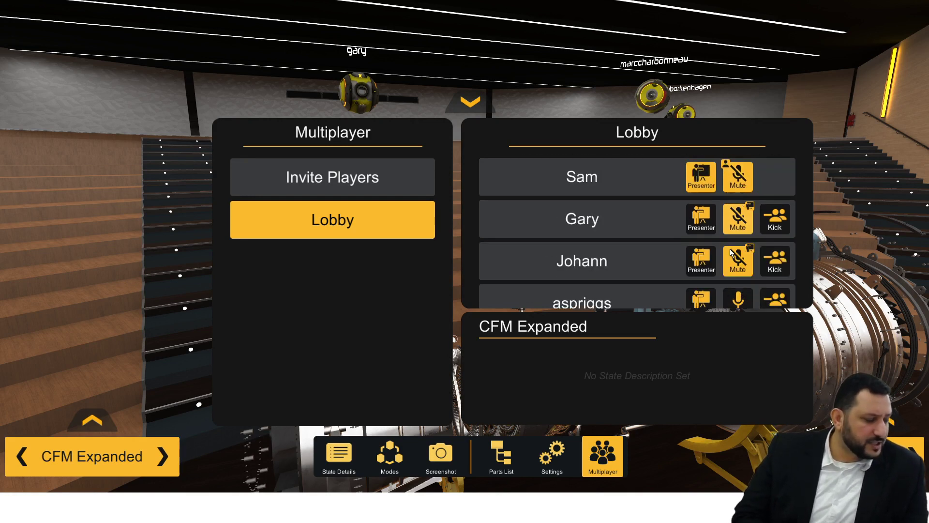
pyautogui.scroll(-2, 732, 256)
pyautogui.scroll(-3, 721, 227)
pyautogui.scroll(-1, 705, 248)
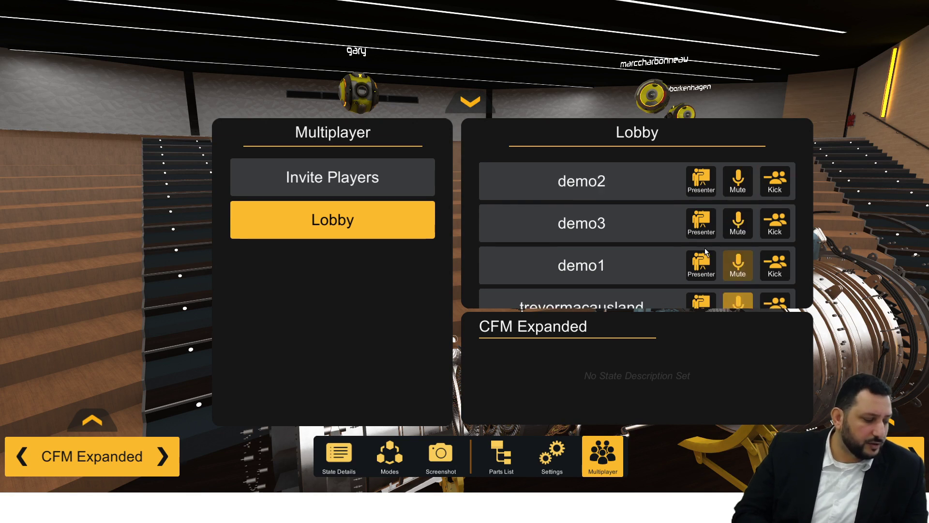
pyautogui.scroll(-1, 678, 222)
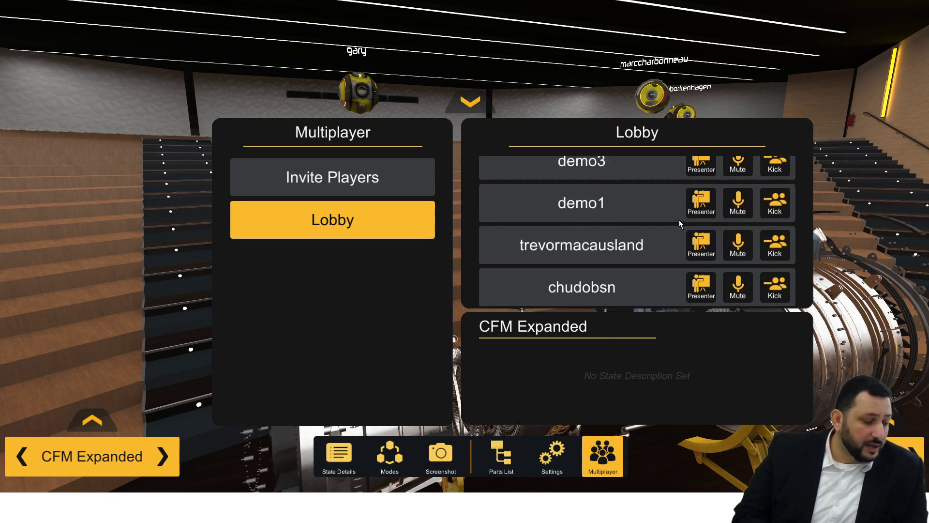
pyautogui.click(467, 102)
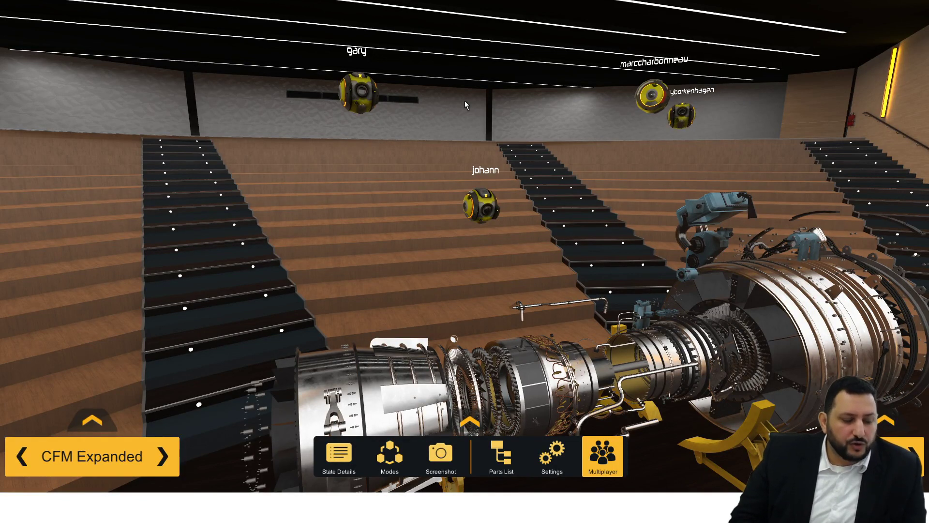
# Step: Turn the view from the audience seating to the presentation screens and reposition it to overlook the attendees and the expanded engine
pyautogui.moveTo(435, 212); pyautogui.dragTo(745, 215)
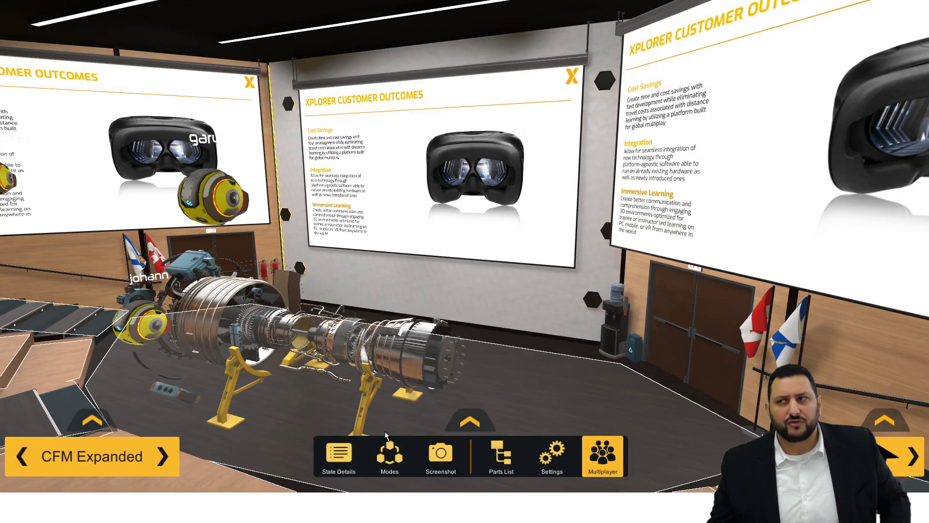
pyautogui.click(466, 421)
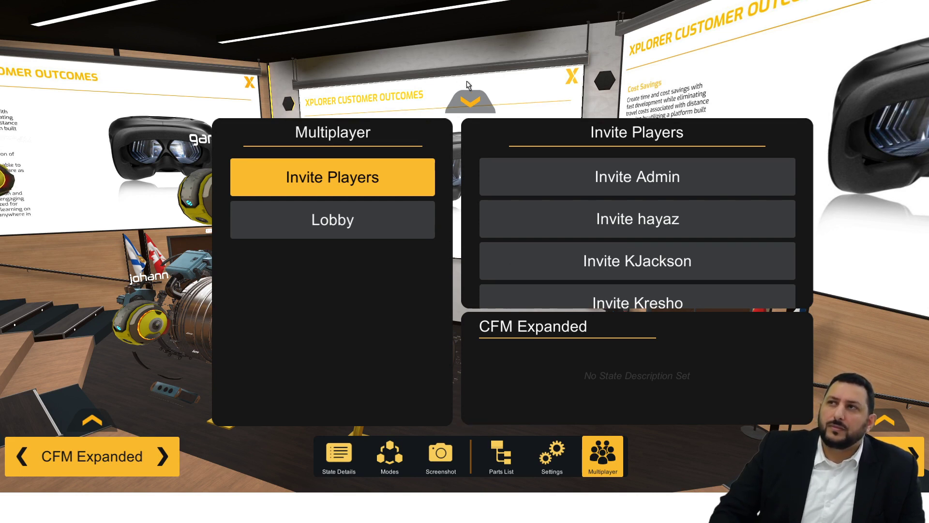
pyautogui.click(474, 96)
pyautogui.moveTo(518, 122); pyautogui.dragTo(370, 153, button='right')
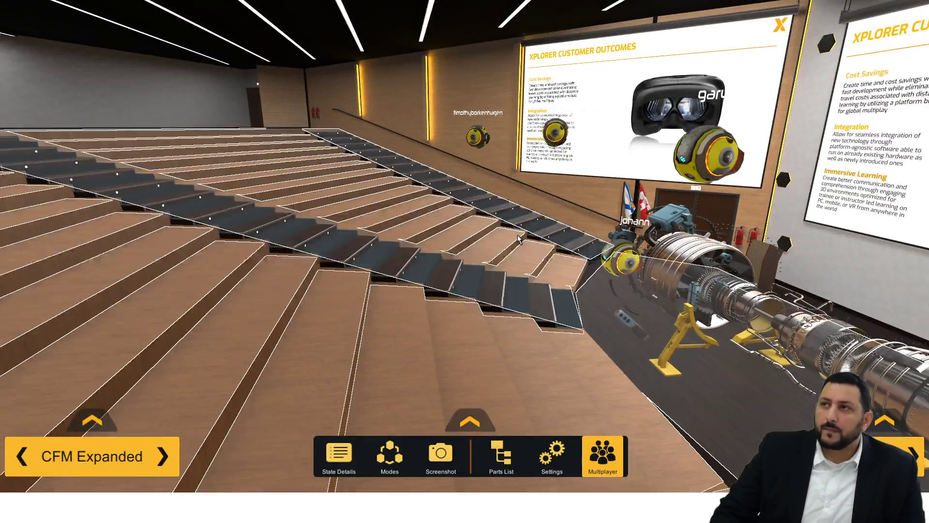
pyautogui.moveTo(505, 246); pyautogui.dragTo(356, 224, button='middle')
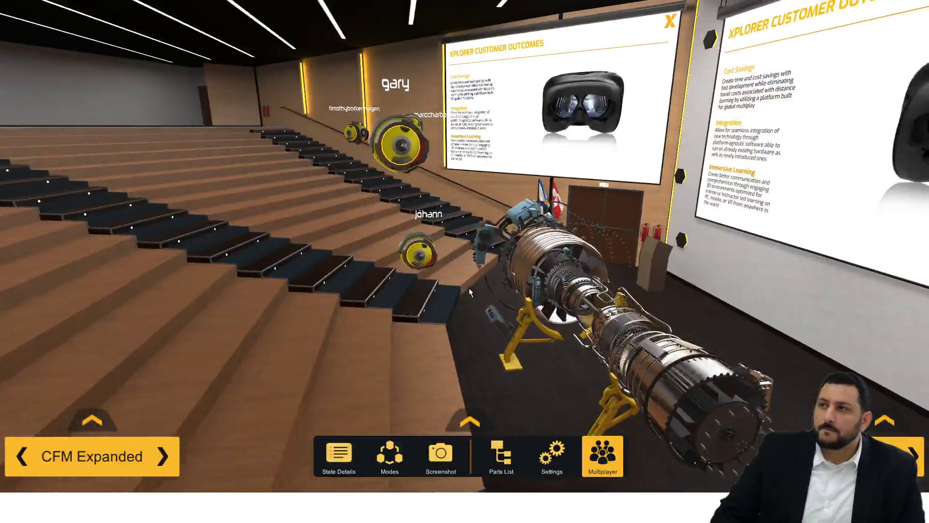
pyautogui.moveTo(469, 289); pyautogui.dragTo(430, 310, button='middle')
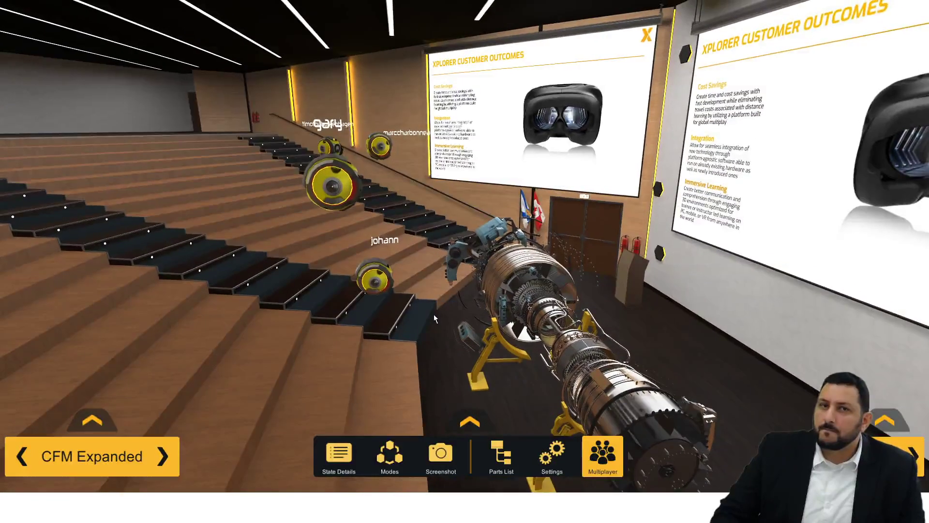